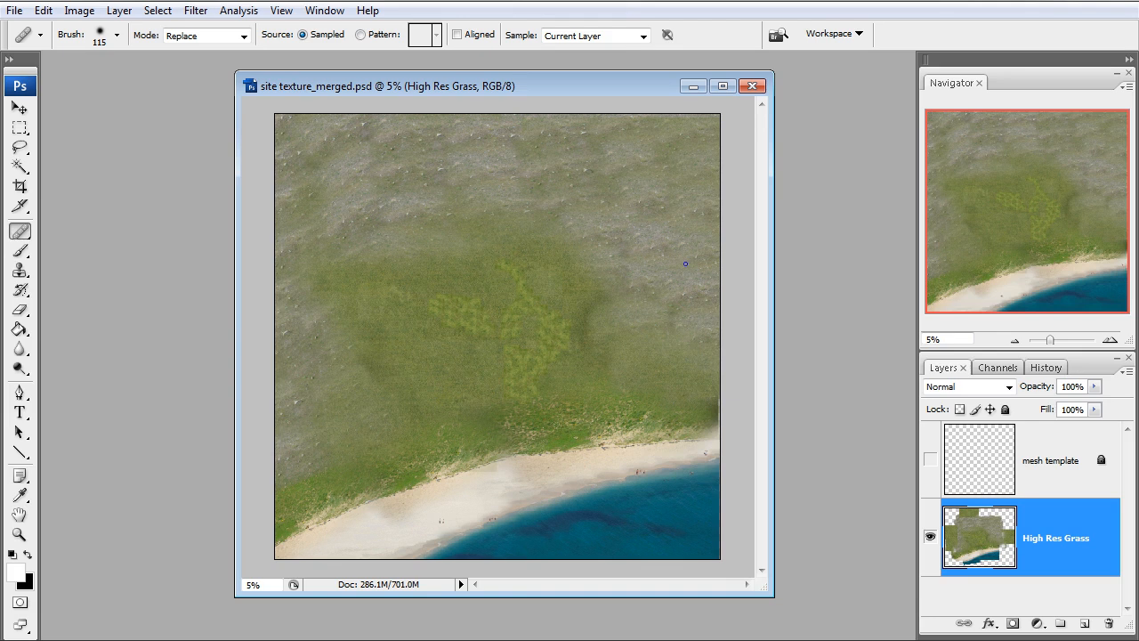
Crop the image to its full canvas bounds to trim the High Res Grass layer's content outside the canvas
{"action": "left_click", "coordinate": [20, 186]}
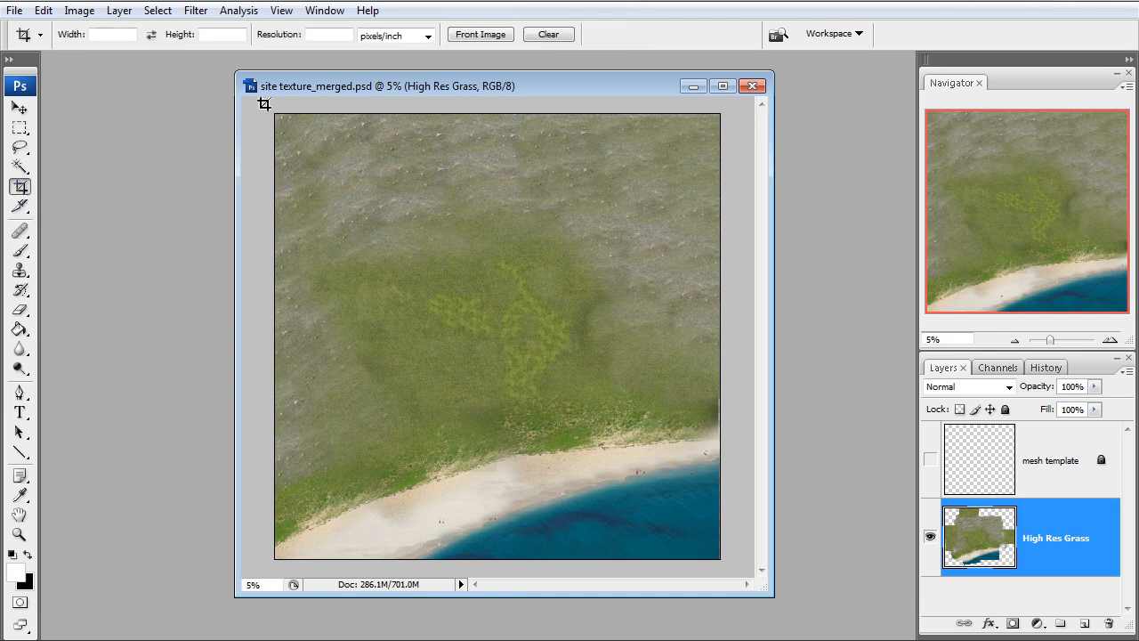
{"action": "left_click_drag", "start_coordinate": [275, 115], "coordinate": [728, 570]}
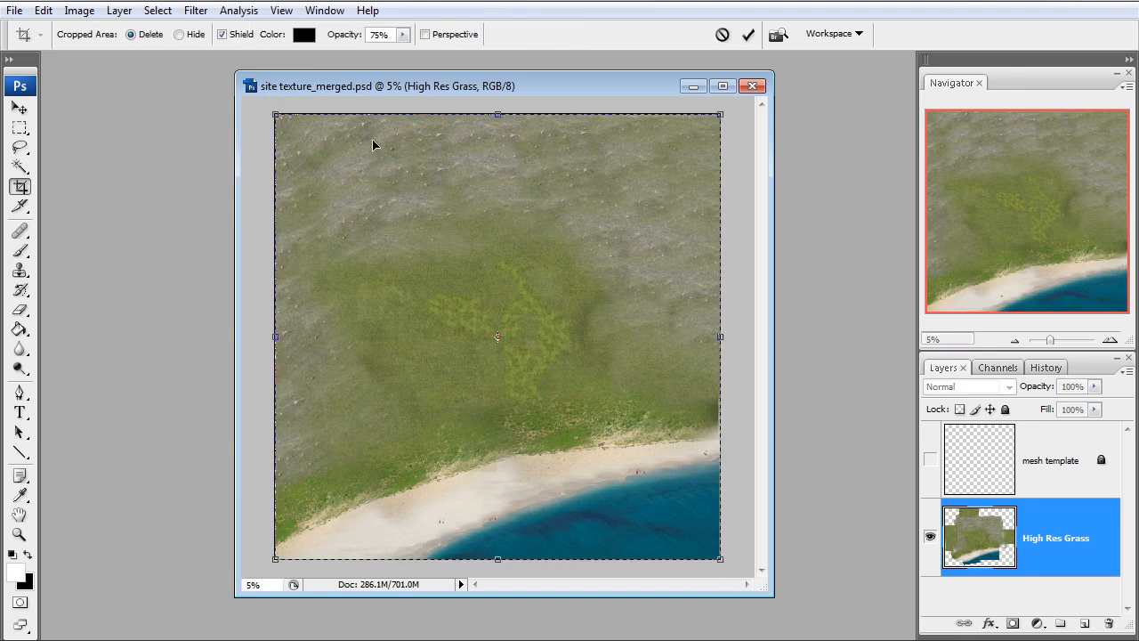
{"action": "double_click", "coordinate": [586, 301]}
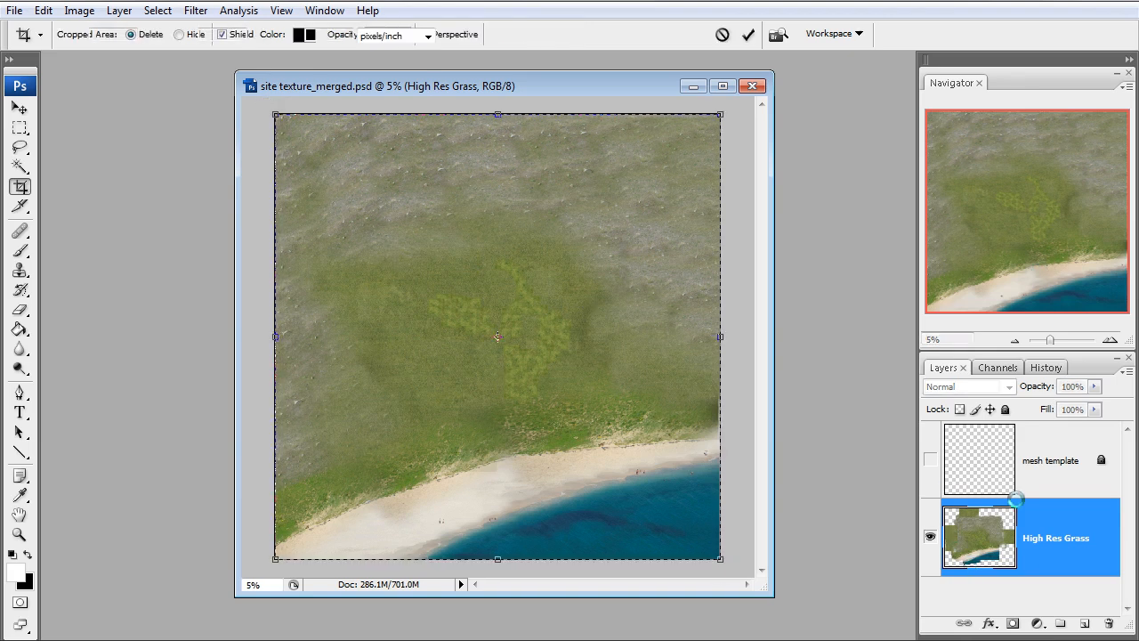
Show the mesh template layer to check it over the texture, and hide it again
{"action": "left_click", "coordinate": [1061, 474]}
{"action": "left_click", "coordinate": [930, 460]}
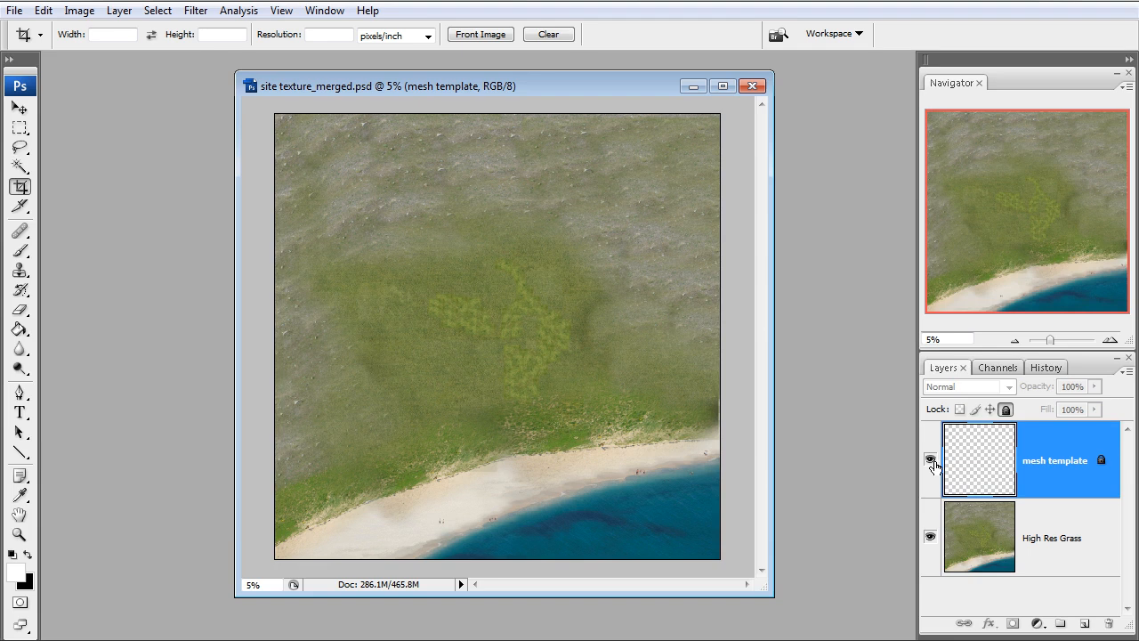
{"action": "left_click", "coordinate": [930, 460]}
Select the High Res Grass layer and enlarge the document window around the bathers on the shoreline
{"action": "key", "text": "z"}
{"action": "left_click", "coordinate": [644, 519]}
{"action": "left_click_drag", "start_coordinate": [630, 451], "coordinate": [694, 512]}
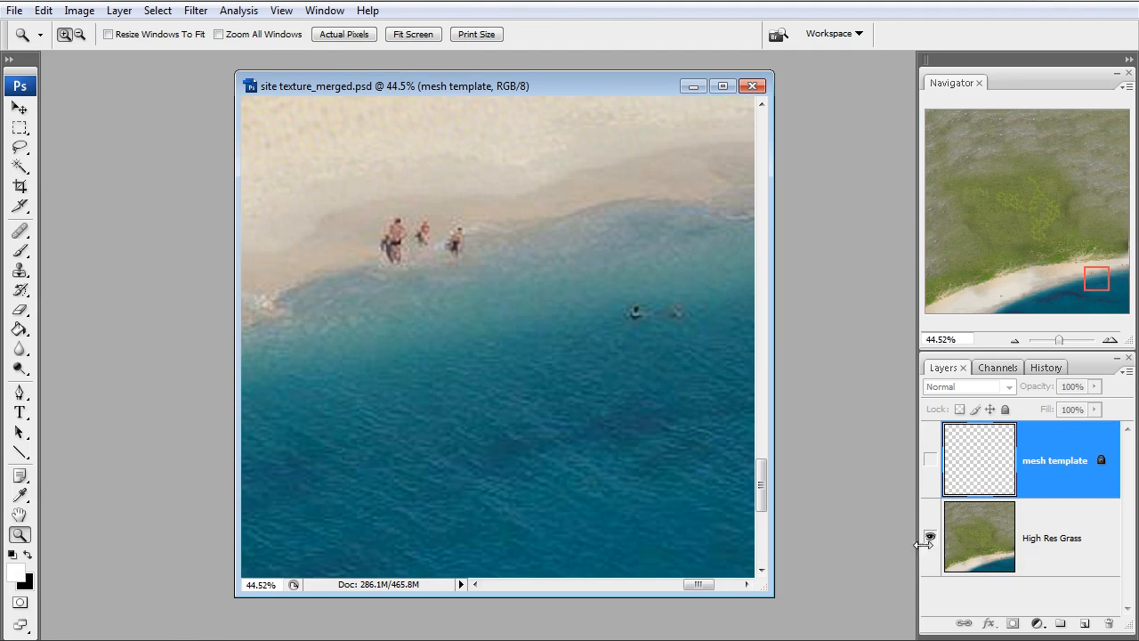
{"action": "left_click", "coordinate": [1038, 554]}
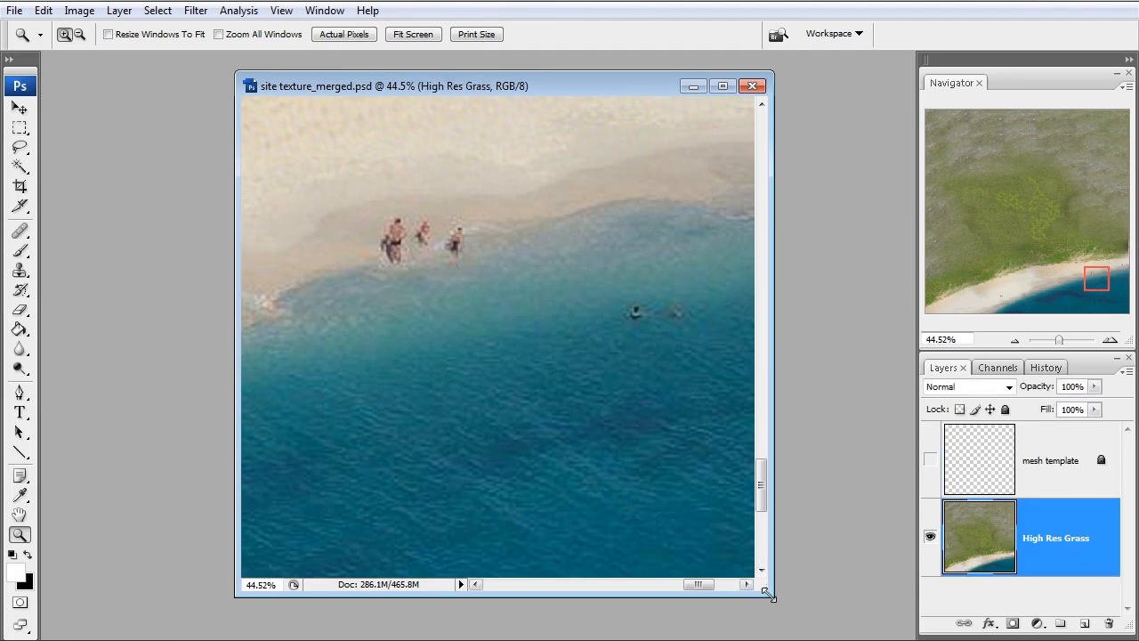
{"action": "left_click_drag", "start_coordinate": [772, 596], "coordinate": [879, 622]}
{"action": "left_click_drag", "start_coordinate": [224, 73], "coordinate": [41, 77]}
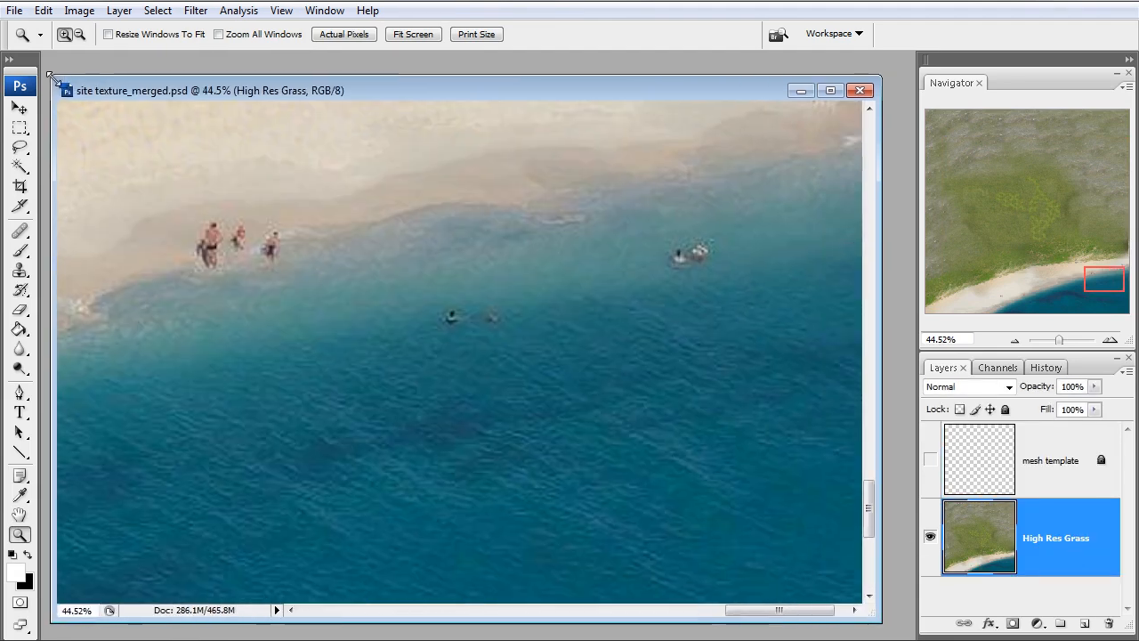
{"action": "left_click", "coordinate": [1015, 340]}
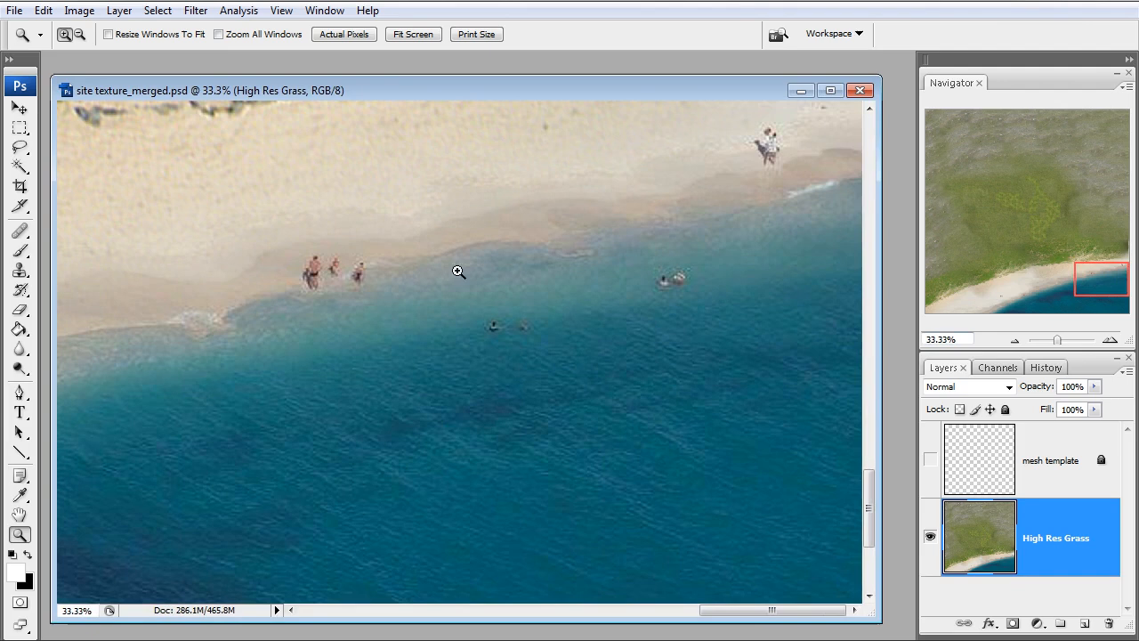
Set up the Healing Brush with a 181 px diameter for retouching the shoreline
{"action": "left_click", "coordinate": [20, 232]}
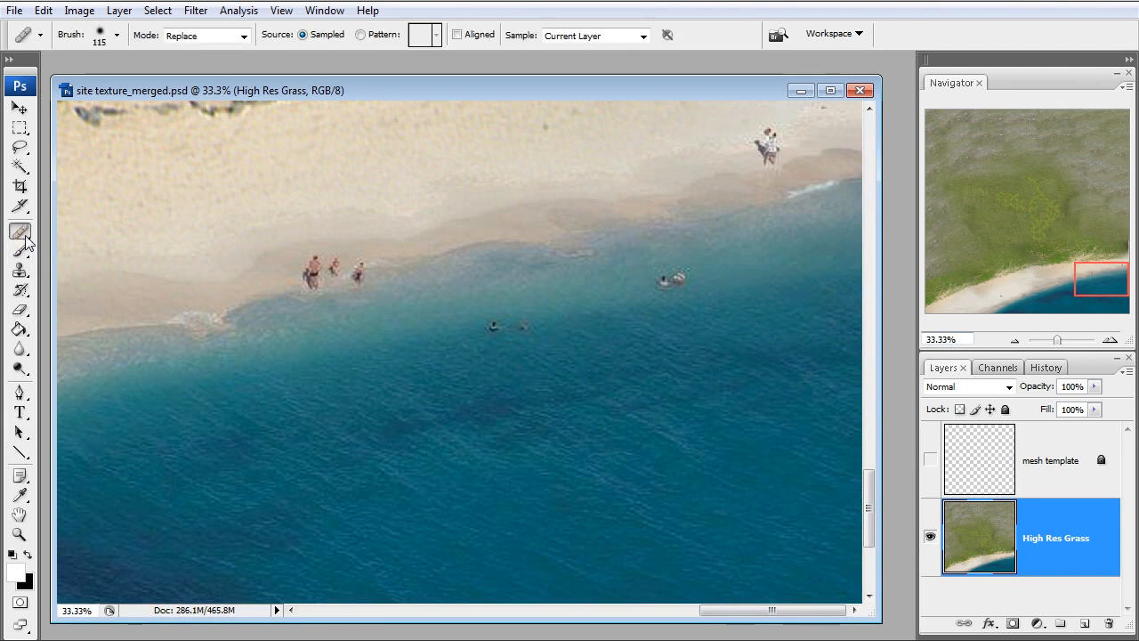
{"action": "right_click", "coordinate": [259, 304]}
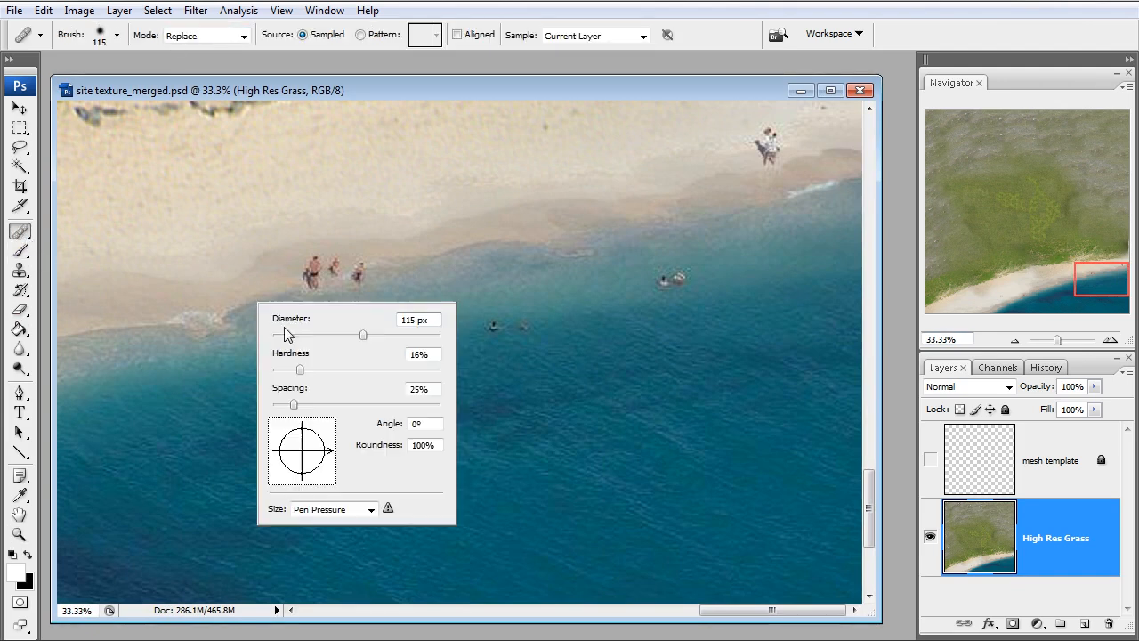
{"action": "left_click_drag", "start_coordinate": [365, 335], "coordinate": [390, 334]}
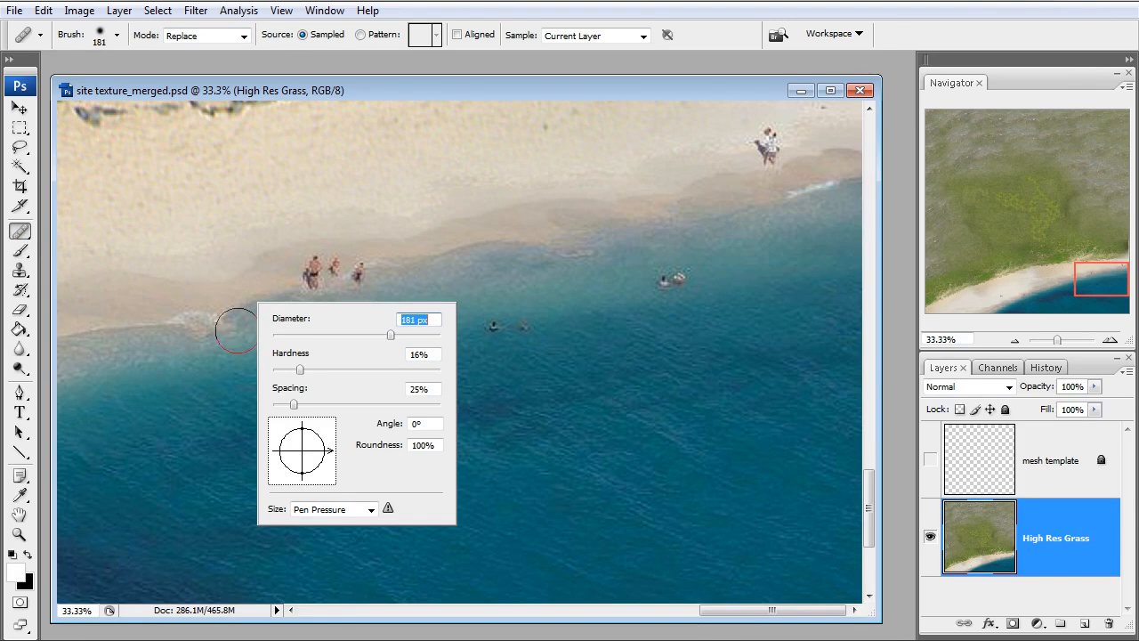
{"action": "left_click", "coordinate": [466, 244]}
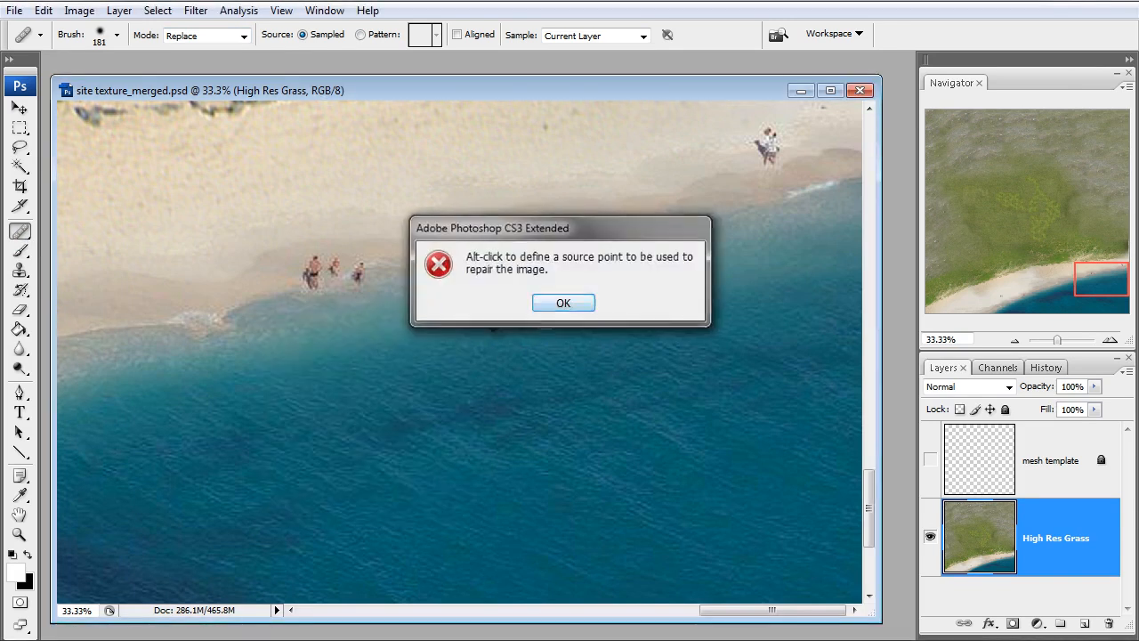
{"action": "key", "text": "Return"}
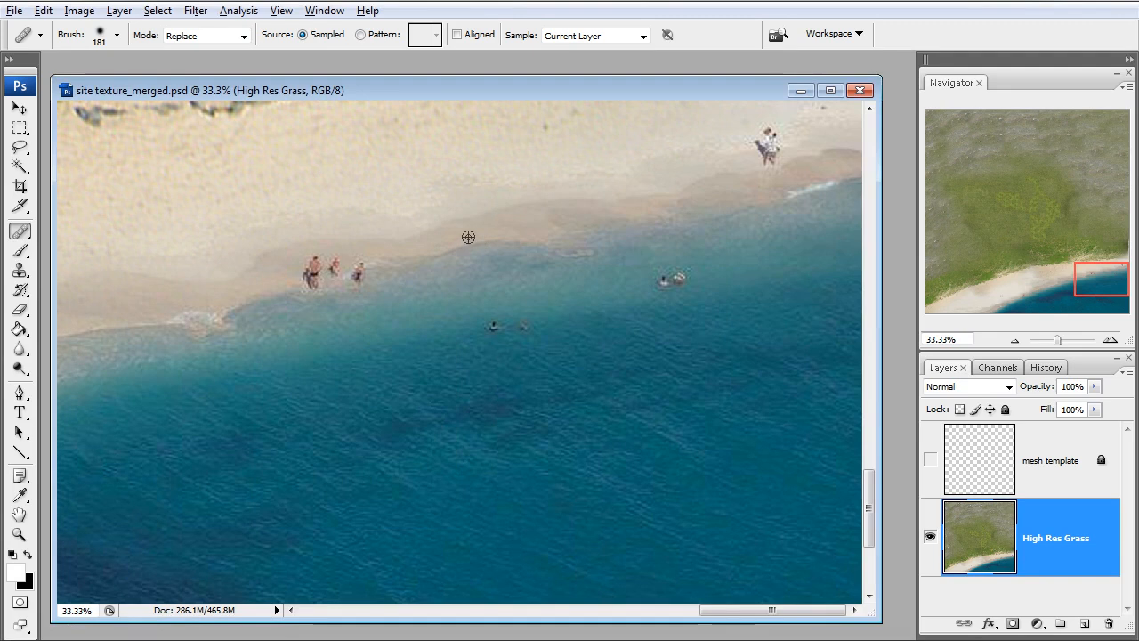
Heal away the group of people on the shoreline and the two nearest swimmers using clean surrounding sand and water
{"action": "left_click", "coordinate": [468, 242], "text": "alt"}
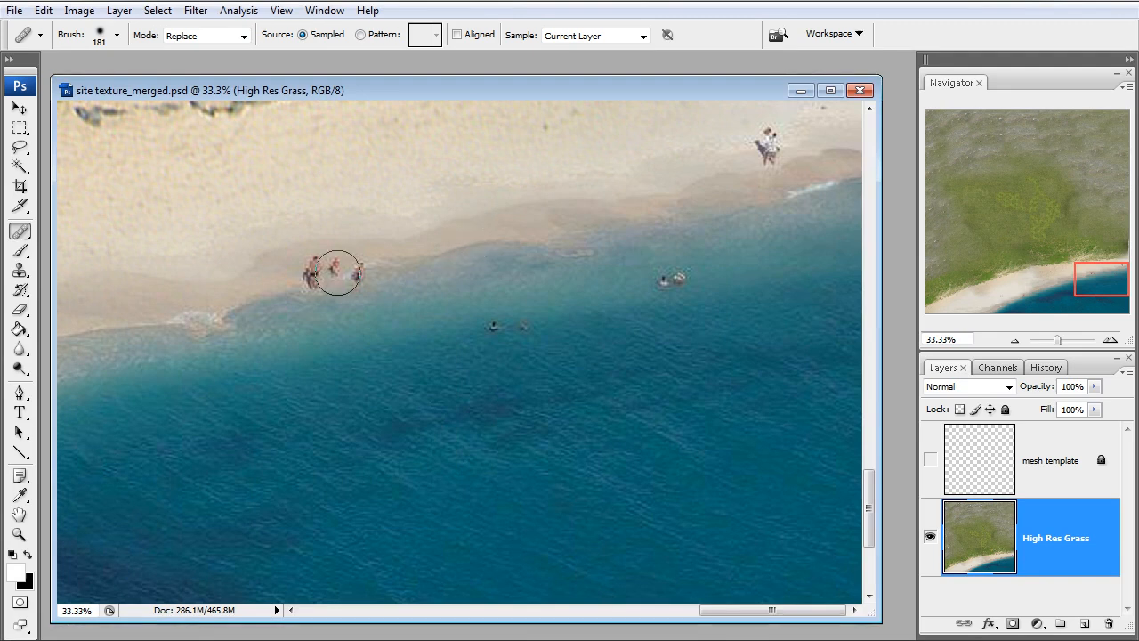
{"action": "mouse_move", "coordinate": [353, 277]}
{"action": "left_mouse_down"}
{"action": "mouse_move", "coordinate": [306, 282]}
{"action": "mouse_move", "coordinate": [312, 261]}
{"action": "mouse_move", "coordinate": [359, 267]}
{"action": "left_mouse_up"}
{"action": "left_click", "coordinate": [560, 321], "text": "alt"}
{"action": "left_click_drag", "start_coordinate": [520, 328], "coordinate": [499, 331]}
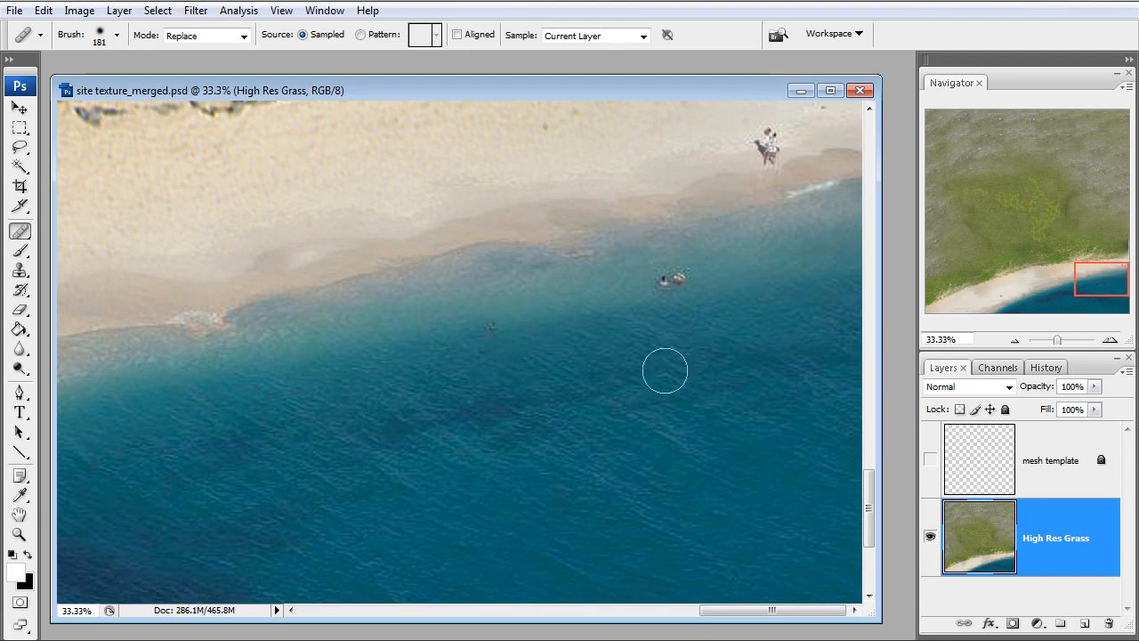
Show the mesh template layer's grid over the grass texture and focus on the upper part of the green area
{"action": "left_click_drag", "start_coordinate": [1086, 287], "coordinate": [980, 132]}
{"action": "left_click", "coordinate": [1015, 339]}
{"action": "left_click", "coordinate": [1014, 339]}
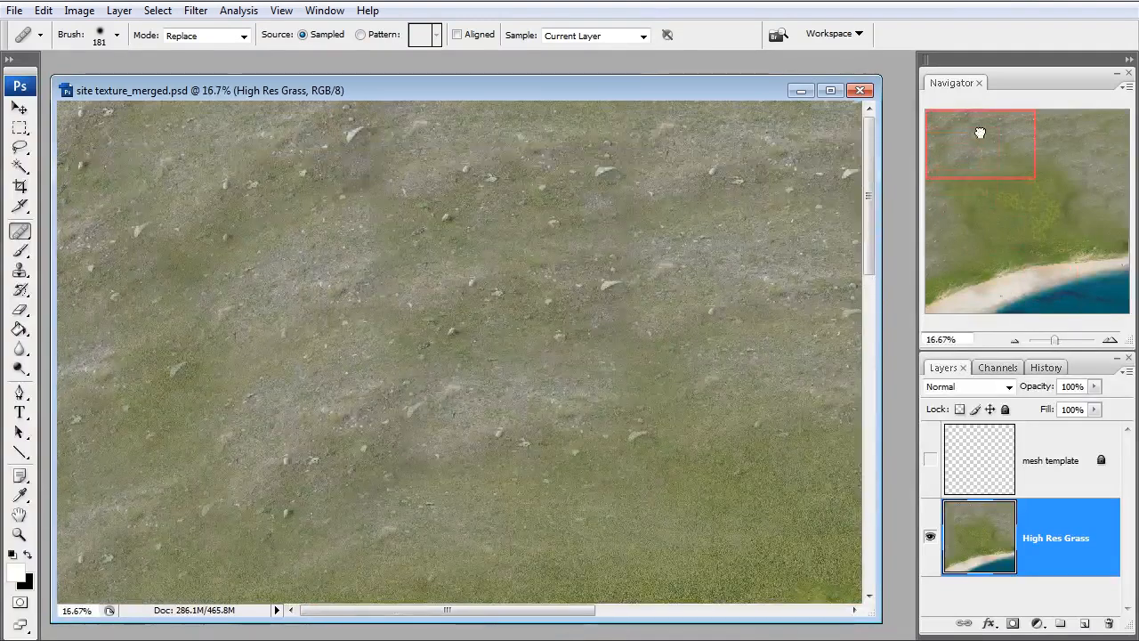
{"action": "left_click", "coordinate": [1015, 339]}
{"action": "left_click", "coordinate": [1015, 339]}
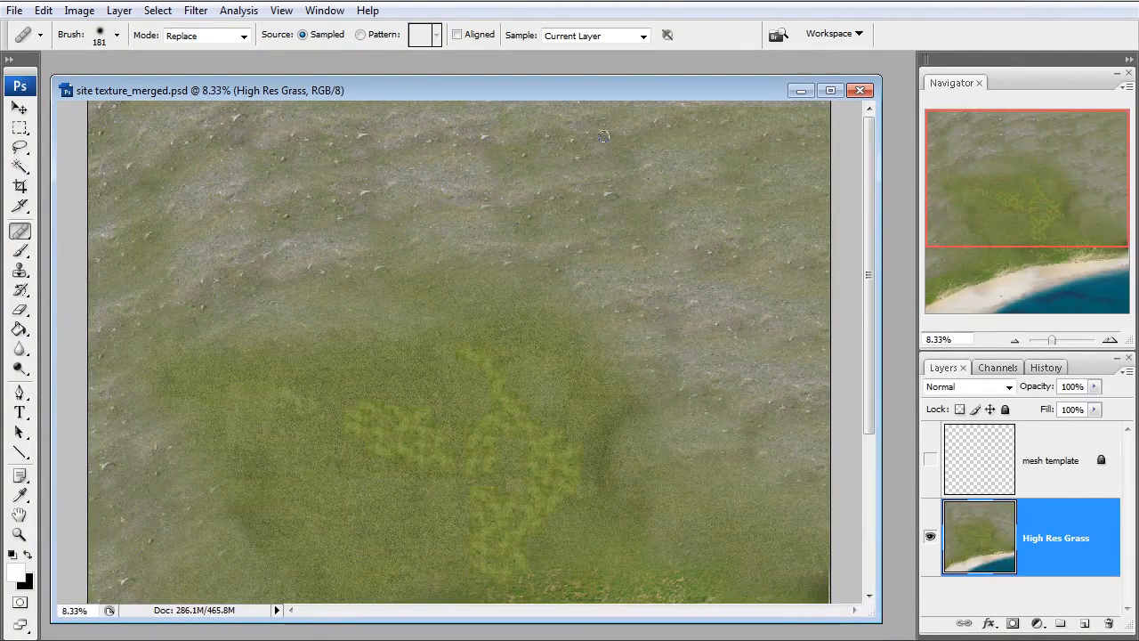
{"action": "key", "text": "z"}
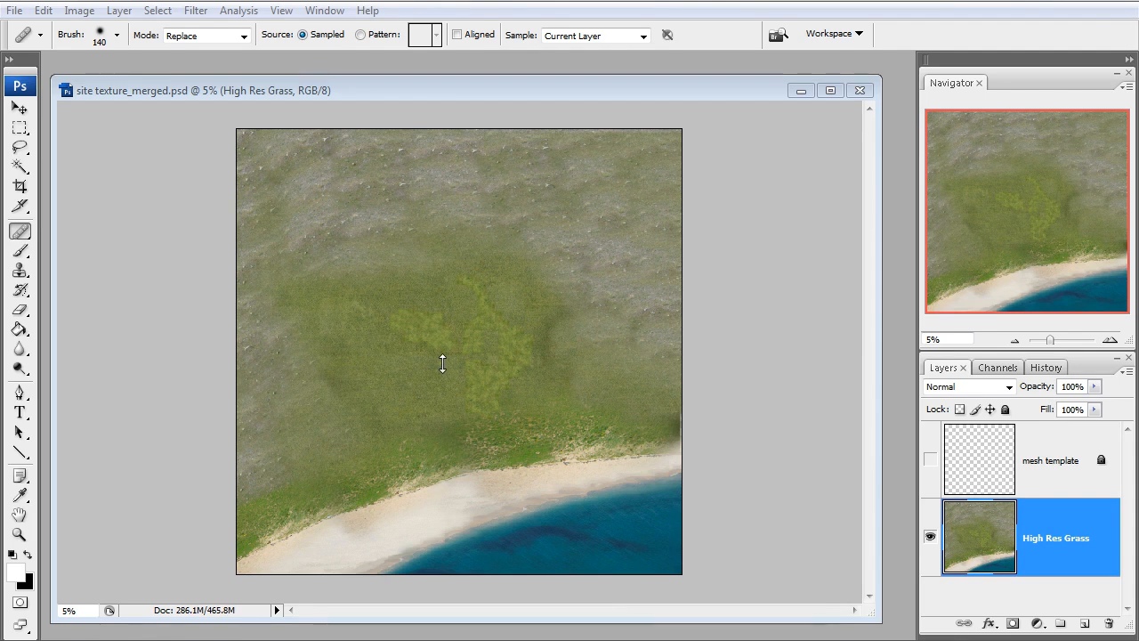
{"action": "key", "text": "z"}
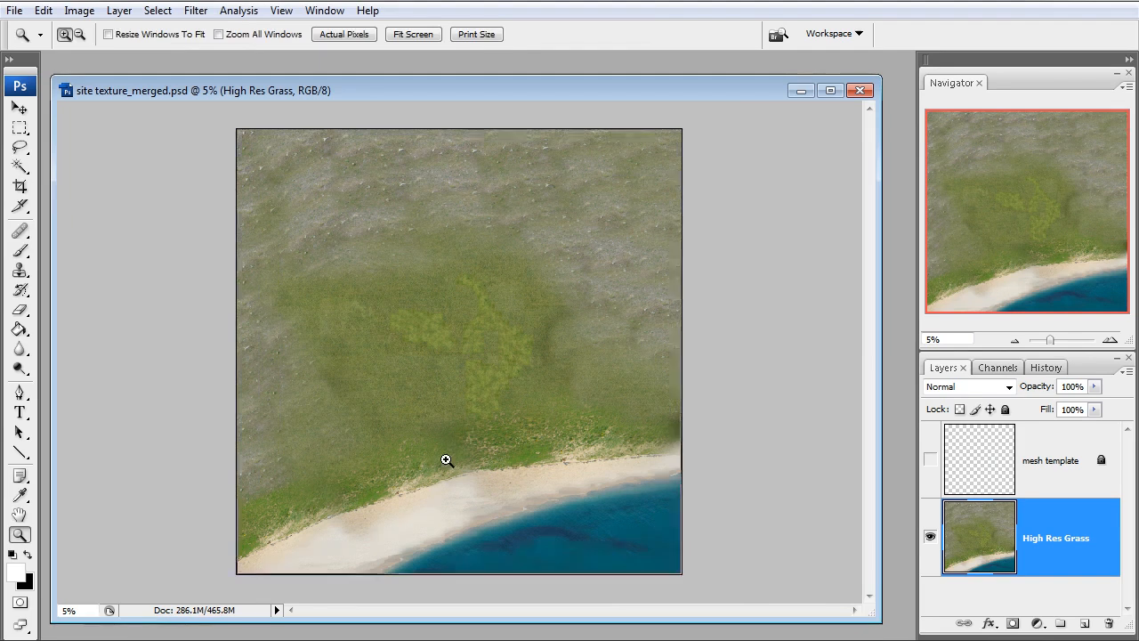
{"action": "left_click", "coordinate": [478, 466]}
{"action": "left_click", "coordinate": [930, 460]}
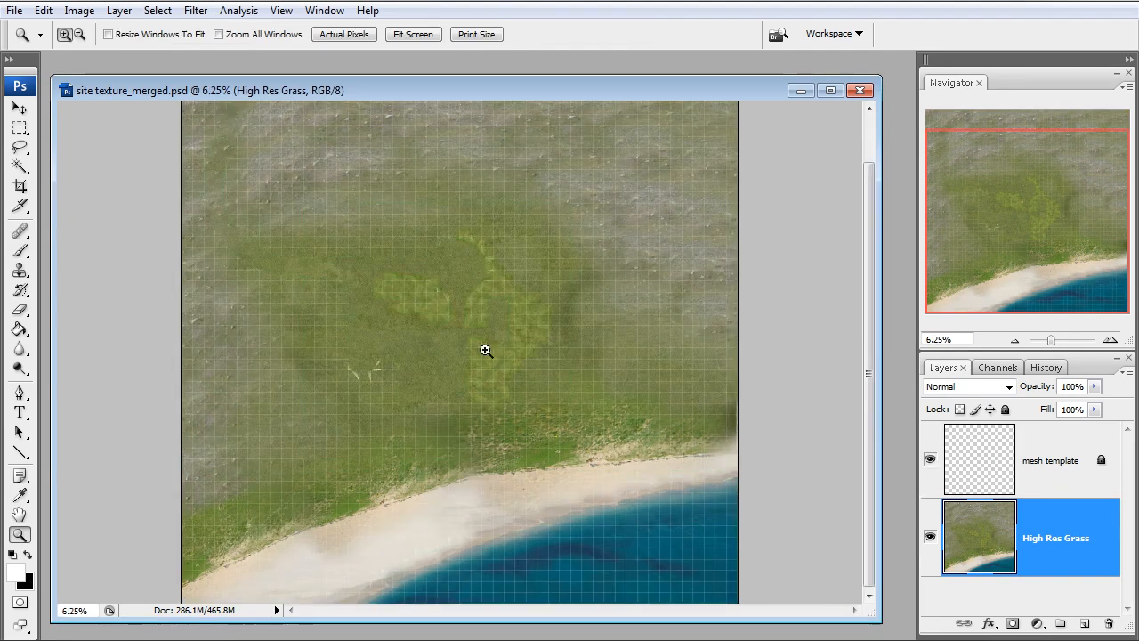
{"action": "left_click", "coordinate": [417, 386]}
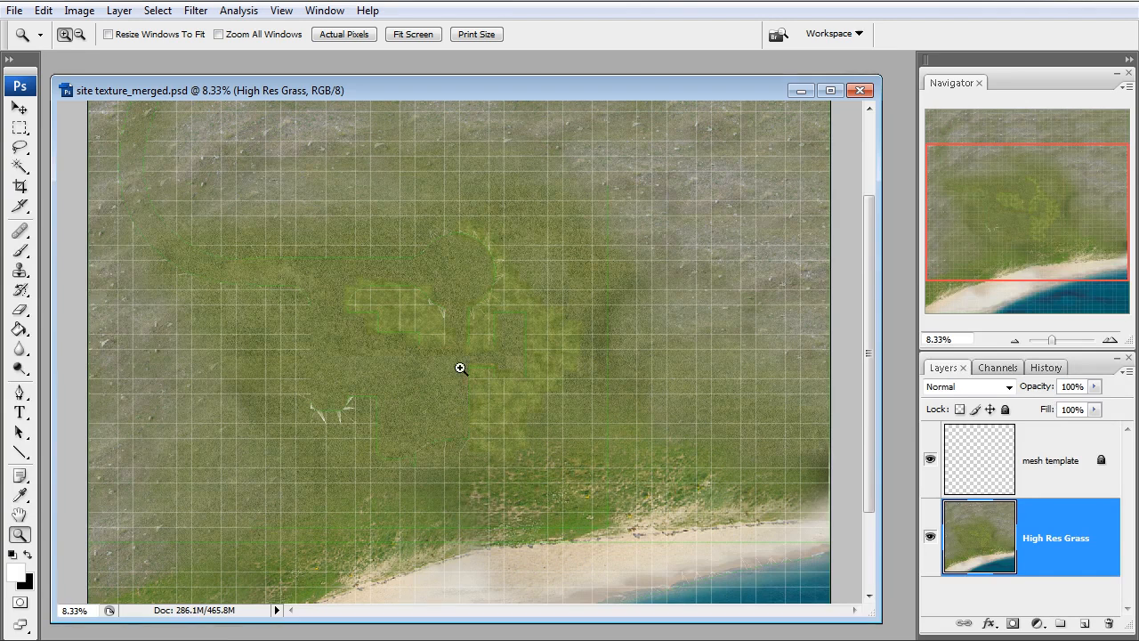
{"action": "left_click", "coordinate": [259, 247]}
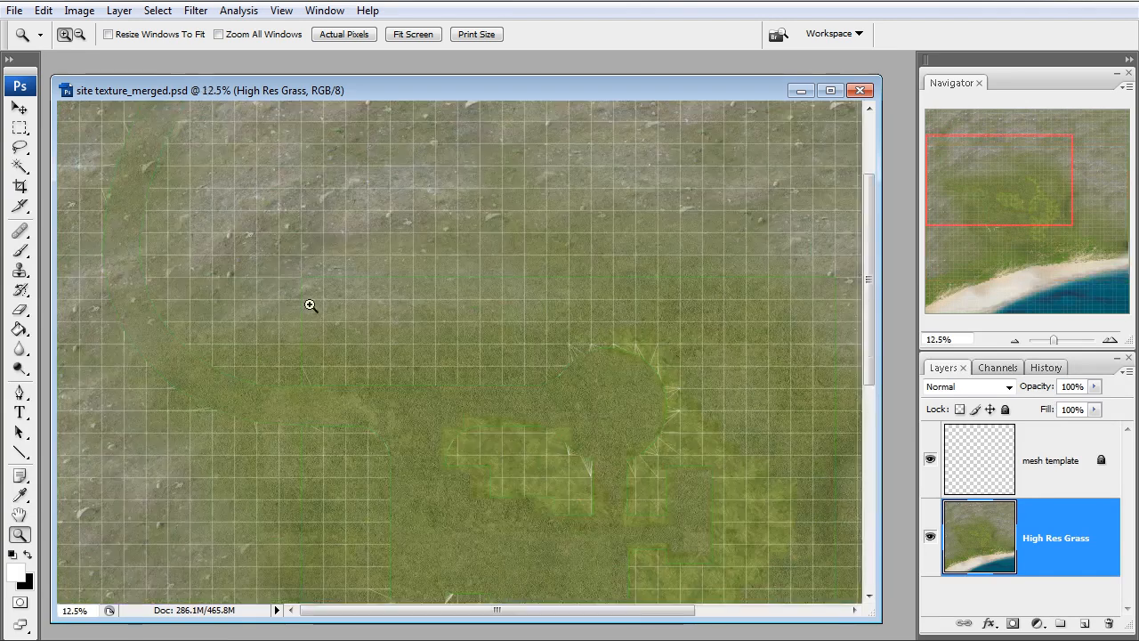
Duplicate the whole site texture image as a separate document, keeping the default name
{"action": "left_click_drag", "start_coordinate": [189, 90], "coordinate": [191, 83]}
{"action": "left_click", "coordinate": [78, 11]}
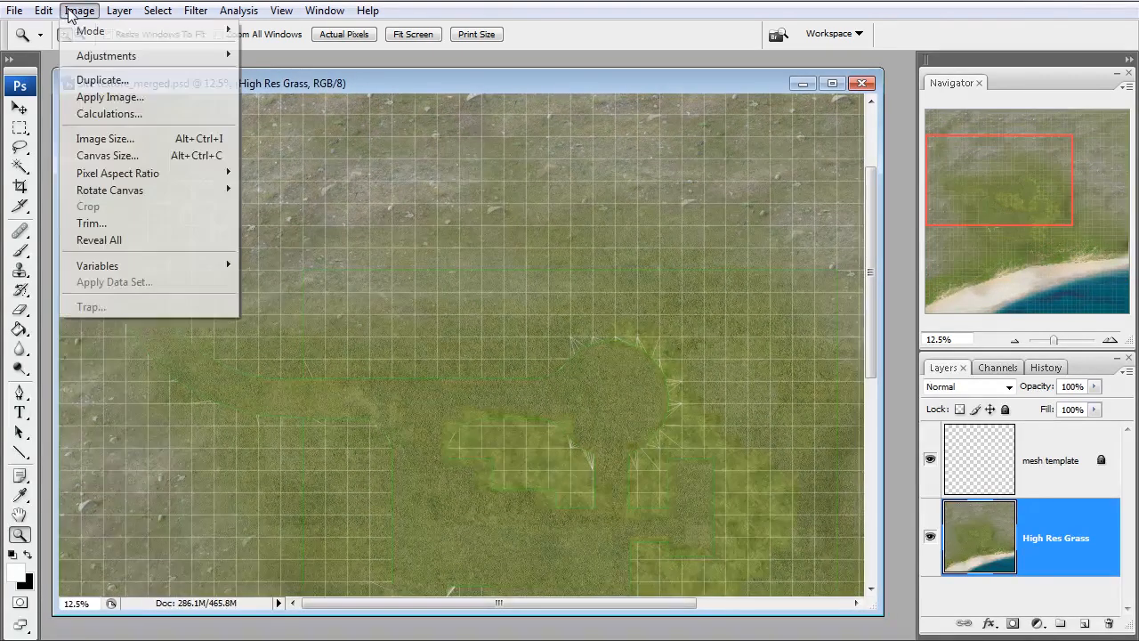
{"action": "left_click", "coordinate": [100, 81]}
{"action": "left_click", "coordinate": [714, 249]}
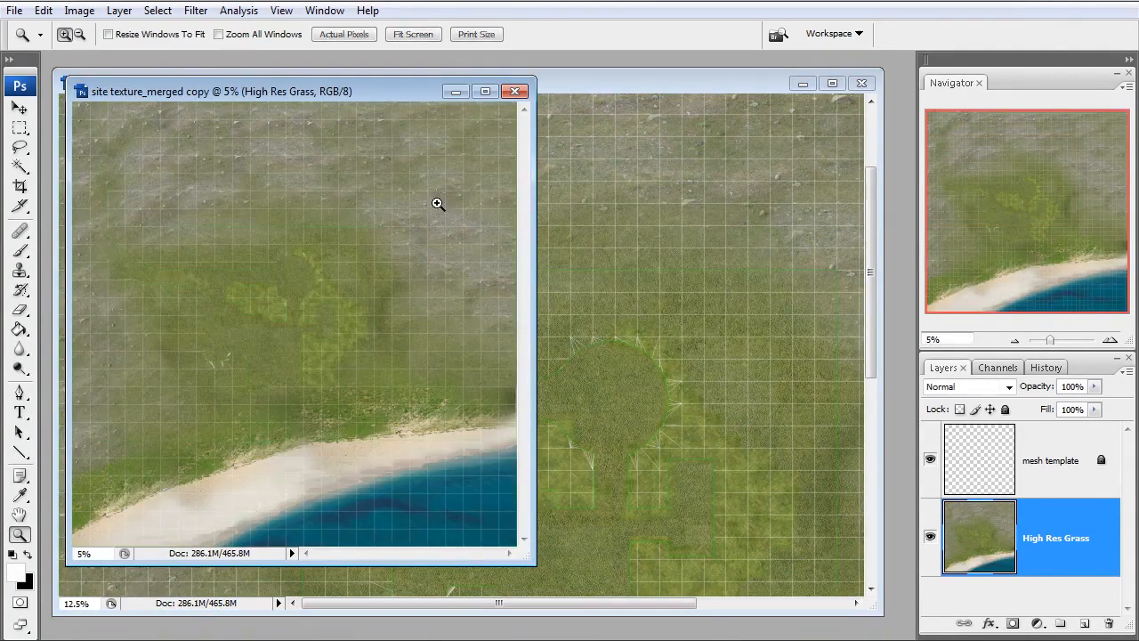
Start a crop area on the copy from the top-left corner of the mesh template's outer green outline
{"action": "left_click", "coordinate": [257, 285]}
{"action": "left_click", "coordinate": [228, 317]}
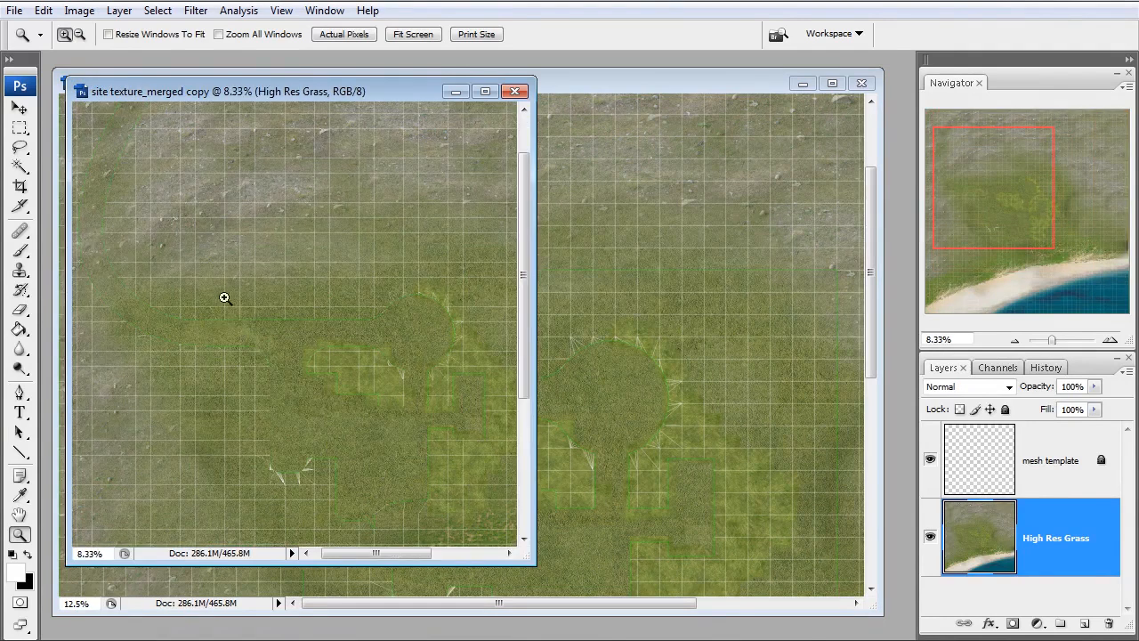
{"action": "left_click_drag", "start_coordinate": [247, 354], "coordinate": [276, 421]}
{"action": "left_click_drag", "start_coordinate": [1002, 205], "coordinate": [981, 163]}
{"action": "left_click_drag", "start_coordinate": [358, 287], "coordinate": [269, 196]}
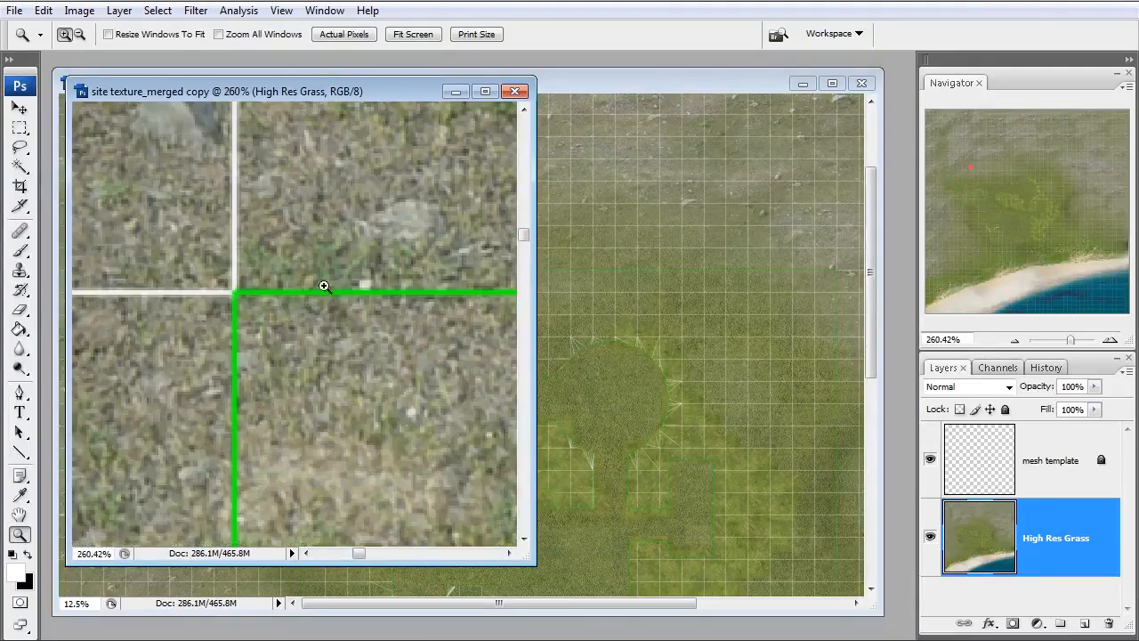
{"action": "left_click", "coordinate": [20, 186]}
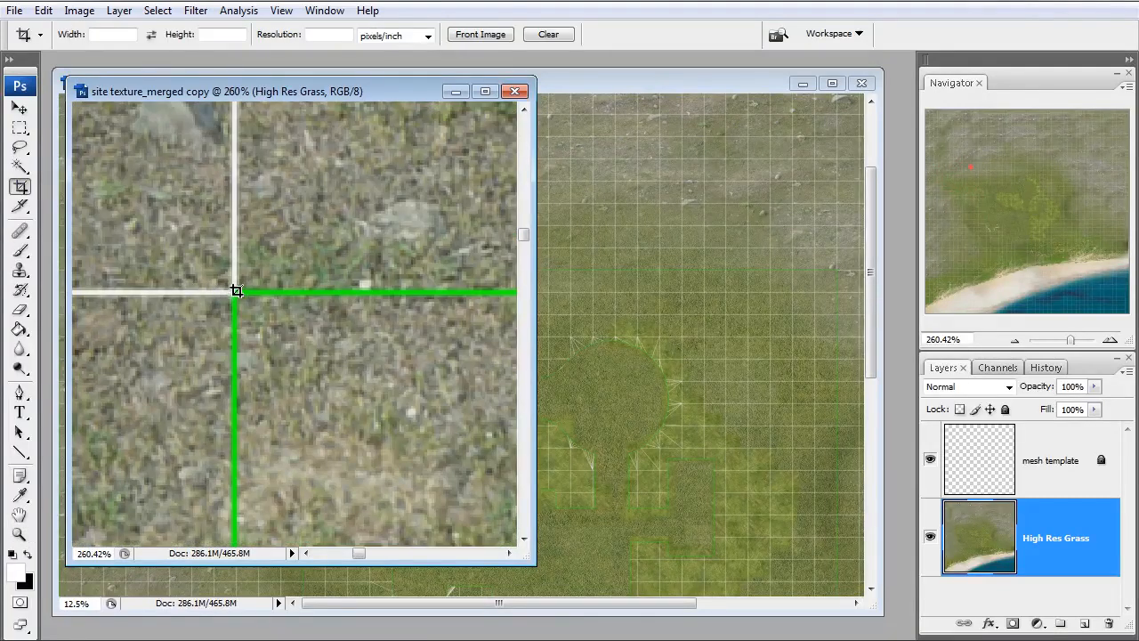
{"action": "left_click_drag", "start_coordinate": [265, 352], "coordinate": [317, 422]}
Extend the crop area across the bright grass patches and down to the vegetation just above the beach
{"action": "left_click", "coordinate": [1013, 340]}
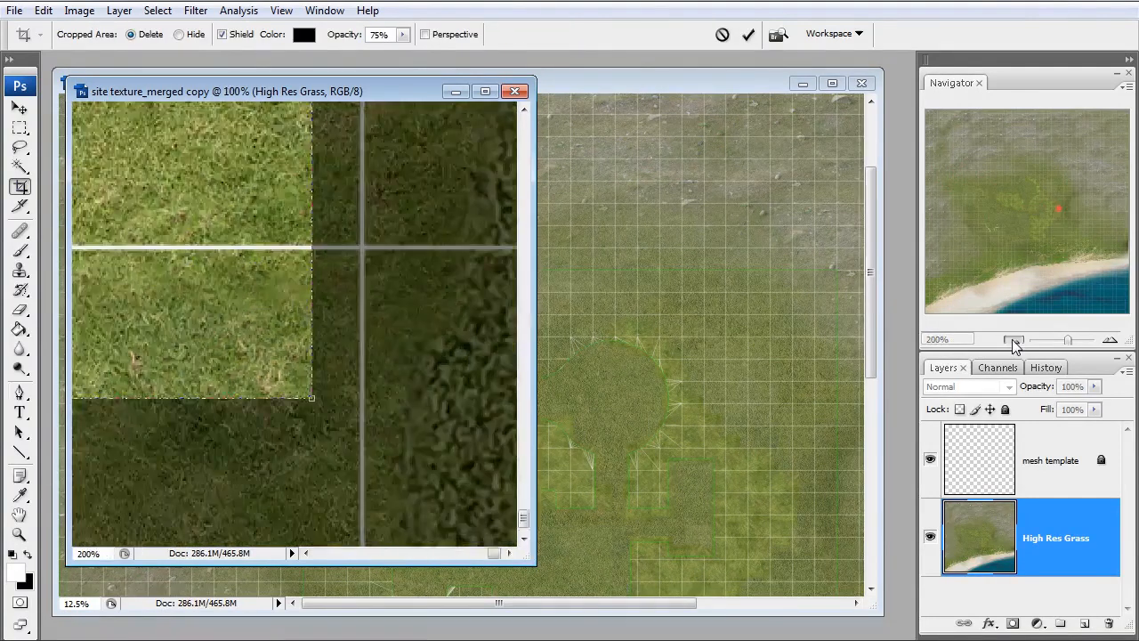
{"action": "left_click", "coordinate": [1013, 341]}
{"action": "left_click", "coordinate": [1013, 341]}
{"action": "left_click", "coordinate": [1013, 341]}
{"action": "left_click", "coordinate": [1013, 341]}
{"action": "left_click", "coordinate": [1013, 341]}
{"action": "left_click_drag", "start_coordinate": [365, 485], "coordinate": [365, 322]}
{"action": "left_click_drag", "start_coordinate": [379, 165], "coordinate": [343, 352]}
{"action": "left_click", "coordinate": [1014, 340]}
{"action": "left_click", "coordinate": [1015, 340]}
{"action": "left_click", "coordinate": [1014, 340]}
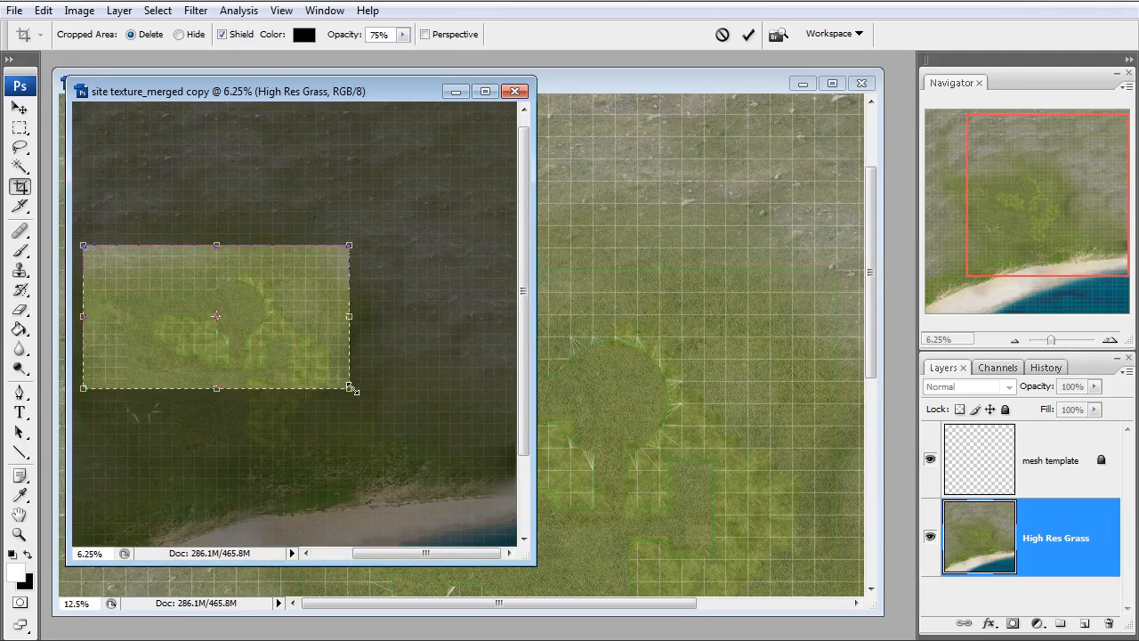
{"action": "left_click_drag", "start_coordinate": [352, 494], "coordinate": [352, 503]}
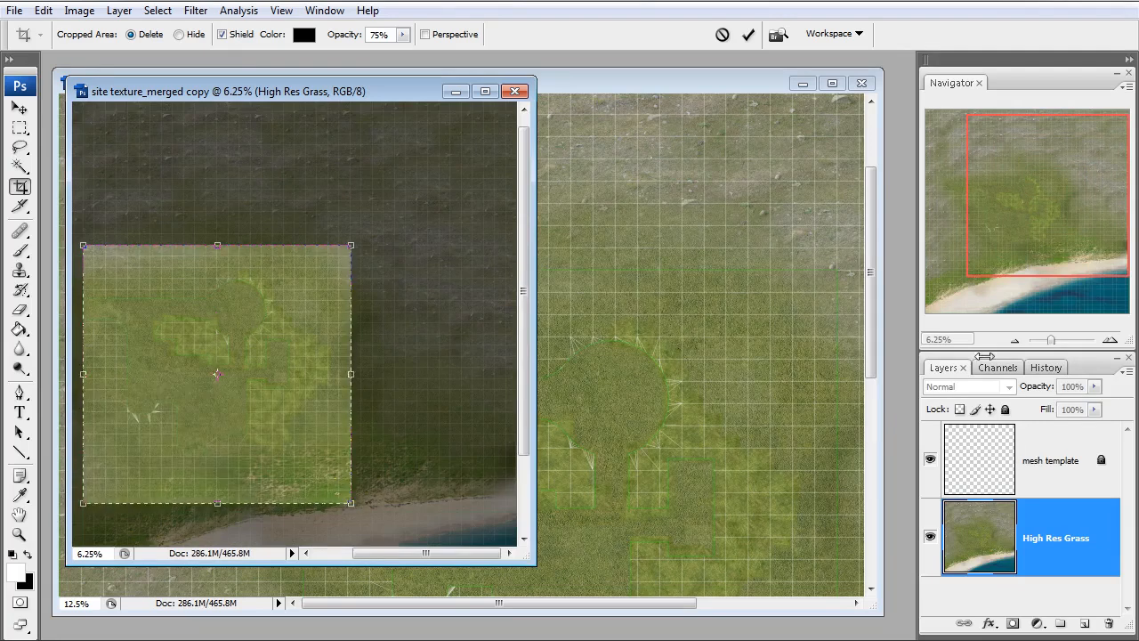
Align the crop's bottom-right corner with the matching corner of the green outline and apply the crop
{"action": "left_click_drag", "start_coordinate": [1052, 340], "coordinate": [1063, 340]}
{"action": "left_click_drag", "start_coordinate": [1048, 196], "coordinate": [1067, 262]}
{"action": "left_click_drag", "start_coordinate": [267, 409], "coordinate": [259, 393]}
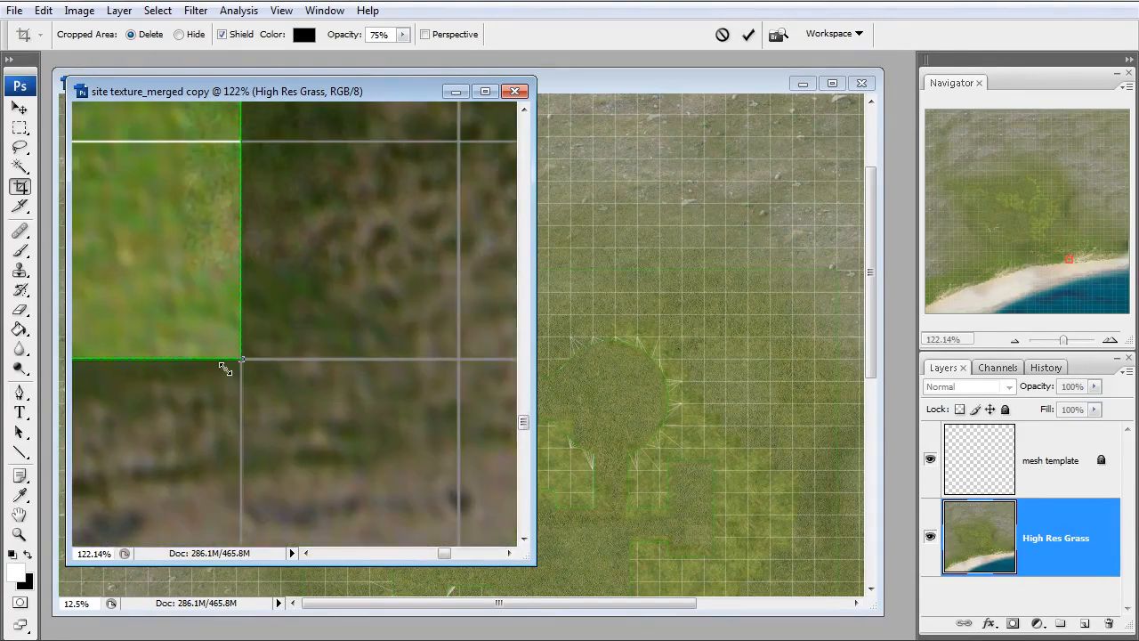
{"action": "key", "text": "Return"}
Check the pixel dimensions of the cropped texture copy, leaving its size unchanged
{"action": "left_click", "coordinate": [1014, 341]}
{"action": "left_click", "coordinate": [1014, 341]}
{"action": "left_click", "coordinate": [1013, 341]}
{"action": "left_click", "coordinate": [1014, 341]}
{"action": "left_click", "coordinate": [1014, 341]}
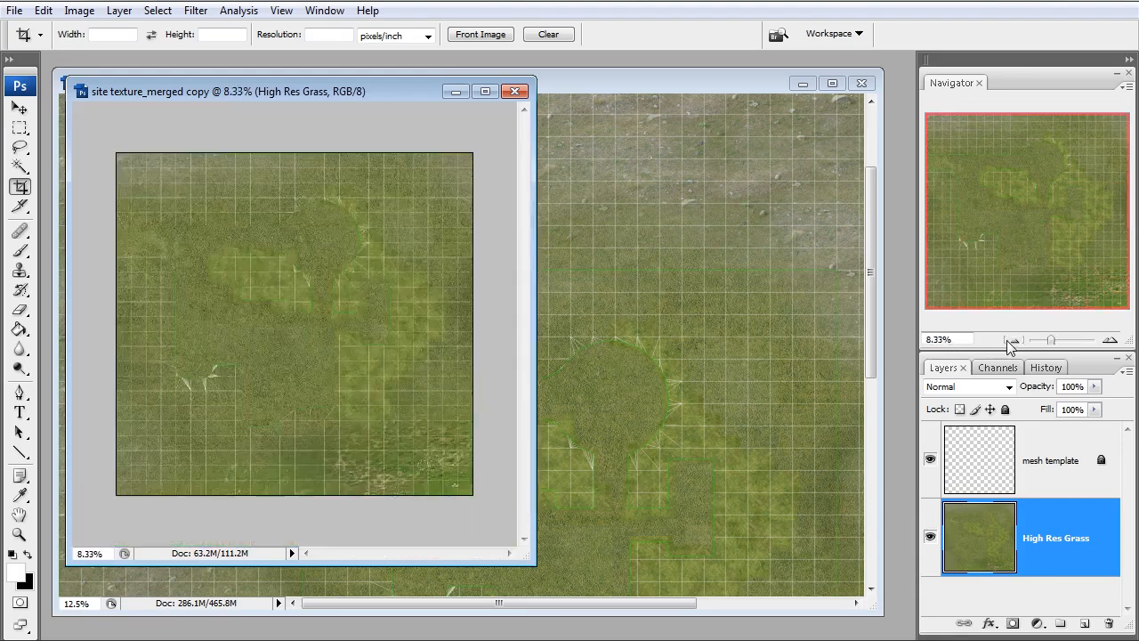
{"action": "left_click", "coordinate": [1014, 341]}
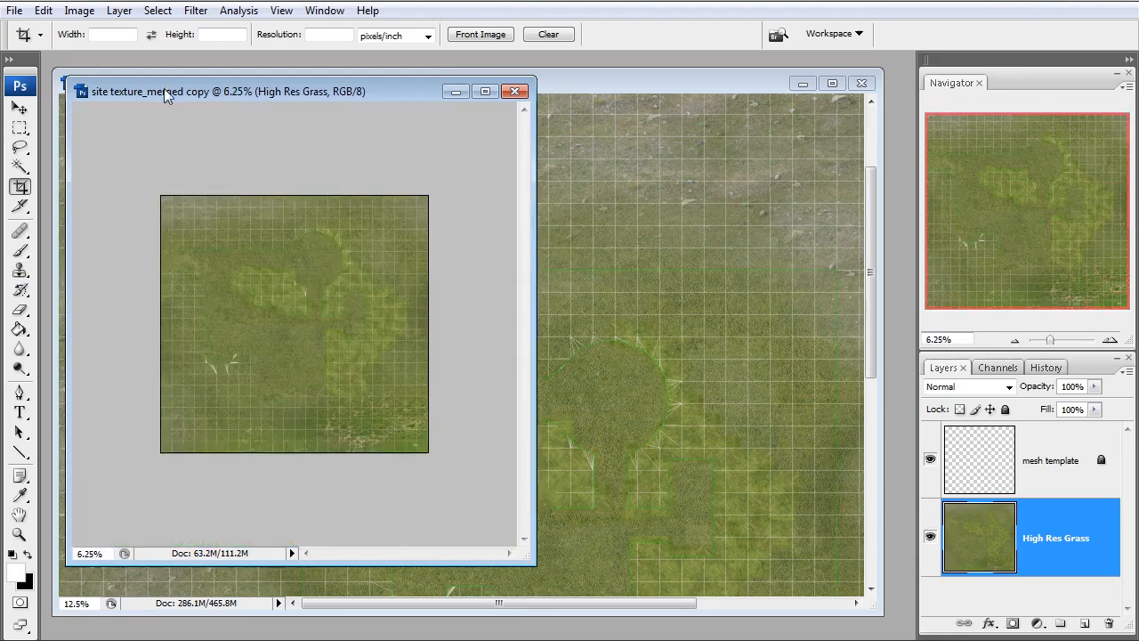
{"action": "left_click_drag", "start_coordinate": [164, 88], "coordinate": [182, 111]}
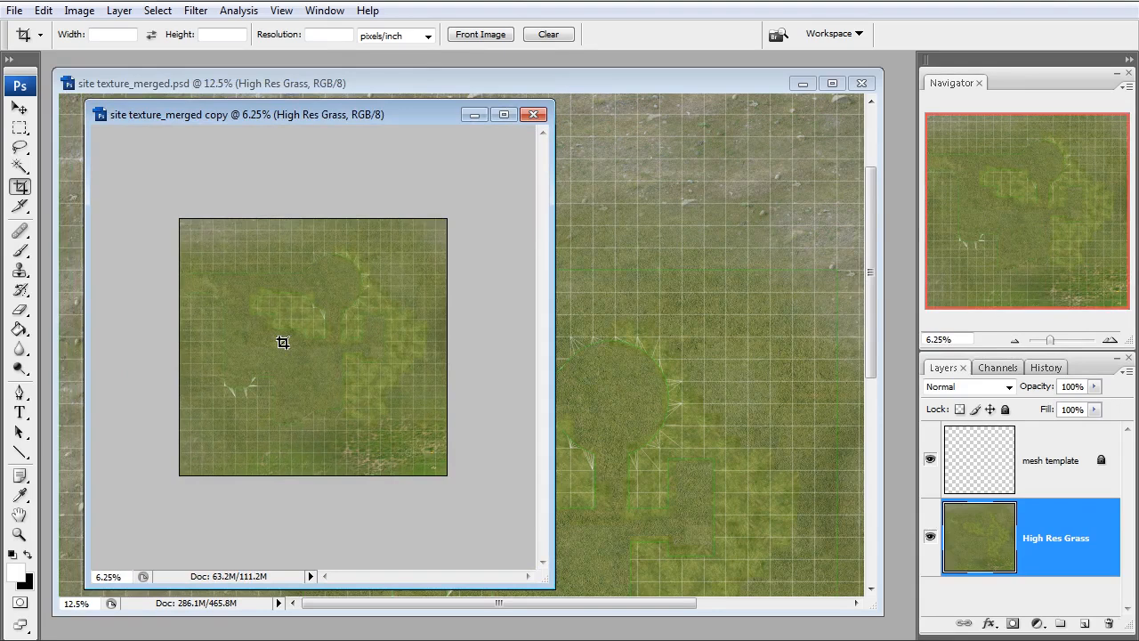
{"action": "key", "text": "ctrl+alt+i"}
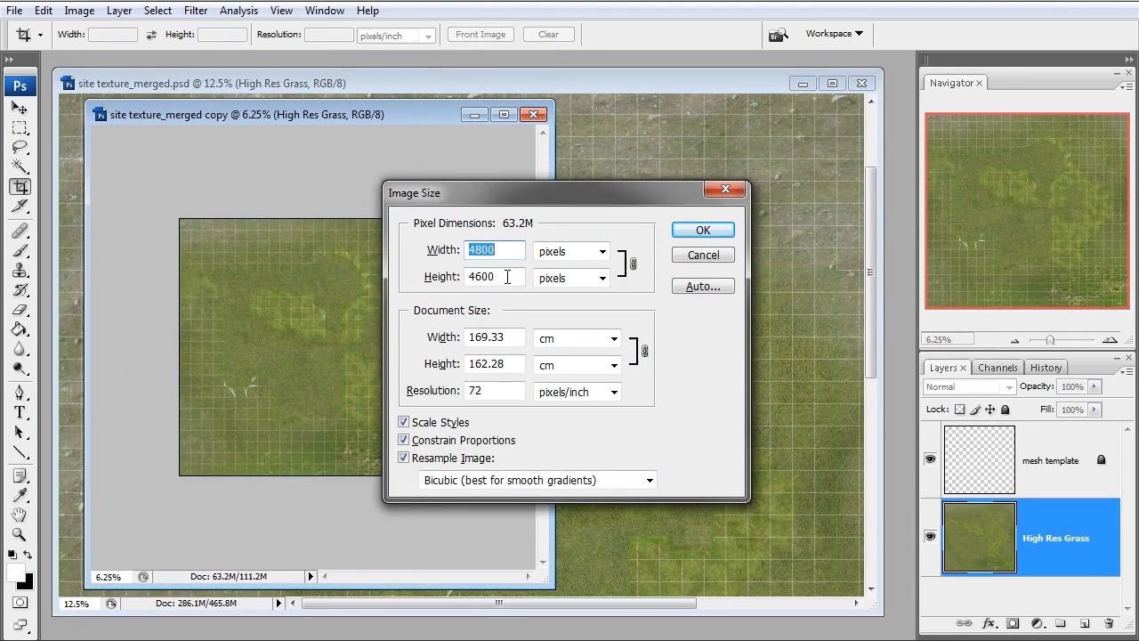
{"action": "left_click_drag", "start_coordinate": [544, 194], "coordinate": [481, 194]}
{"action": "left_click", "coordinate": [617, 257]}
Shrink the windows of the cropped copy and the original so both whole images sit side by side
{"action": "left_click_drag", "start_coordinate": [432, 106], "coordinate": [394, 270]}
{"action": "left_click_drag", "start_coordinate": [234, 286], "coordinate": [199, 326]}
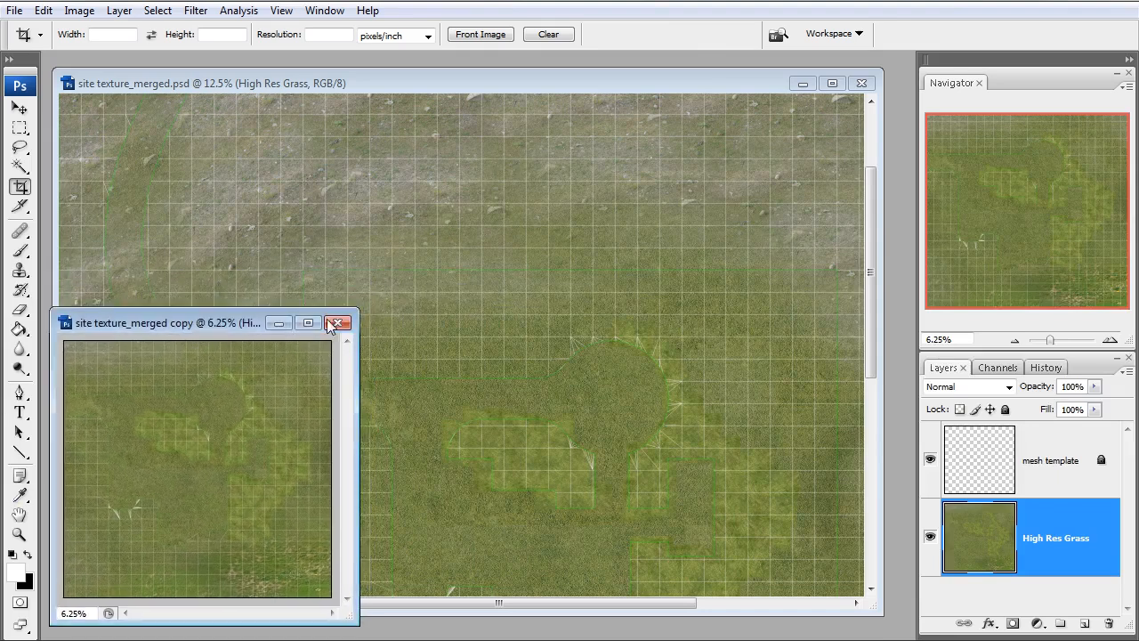
{"action": "left_click", "coordinate": [296, 82]}
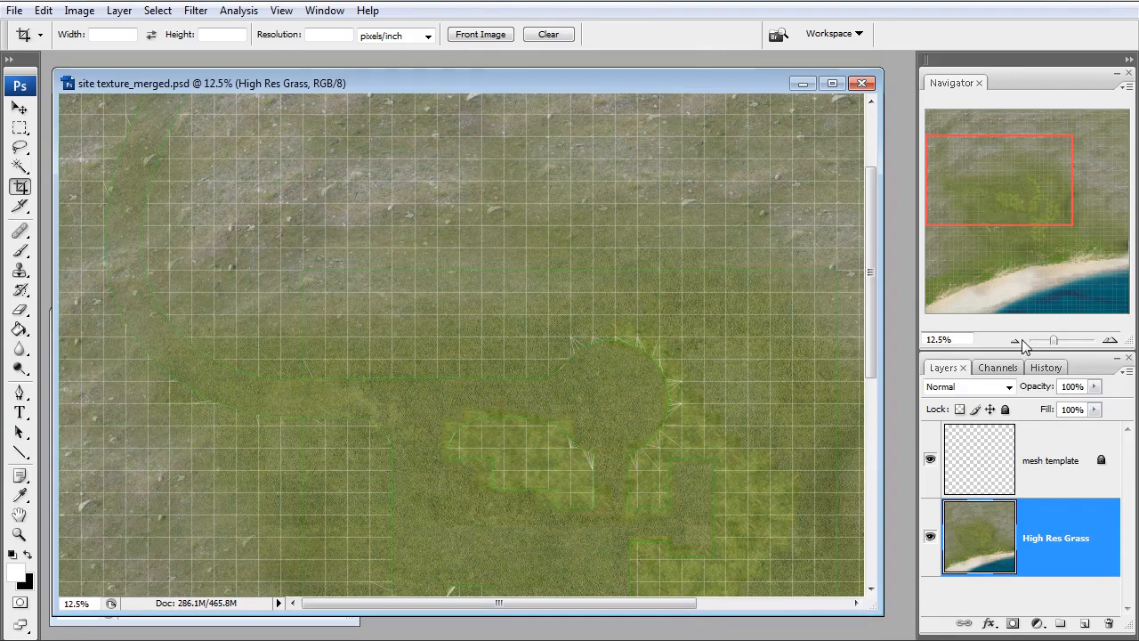
{"action": "left_click", "coordinate": [1021, 341]}
{"action": "left_click", "coordinate": [1022, 341]}
{"action": "left_click", "coordinate": [1022, 341]}
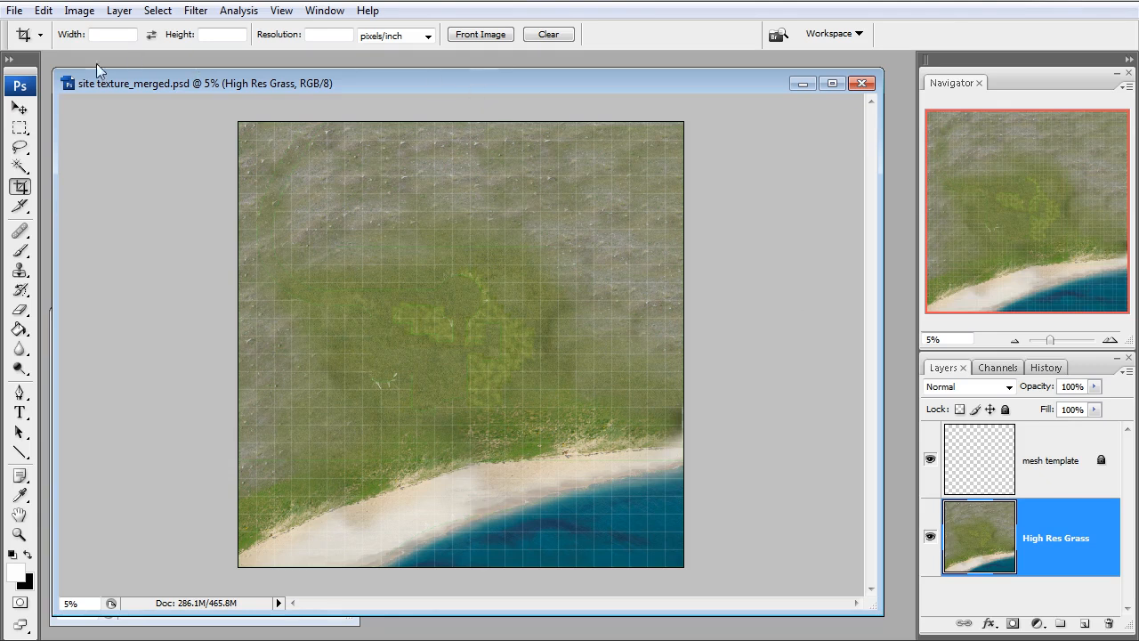
{"action": "left_click_drag", "start_coordinate": [52, 68], "coordinate": [392, 105]}
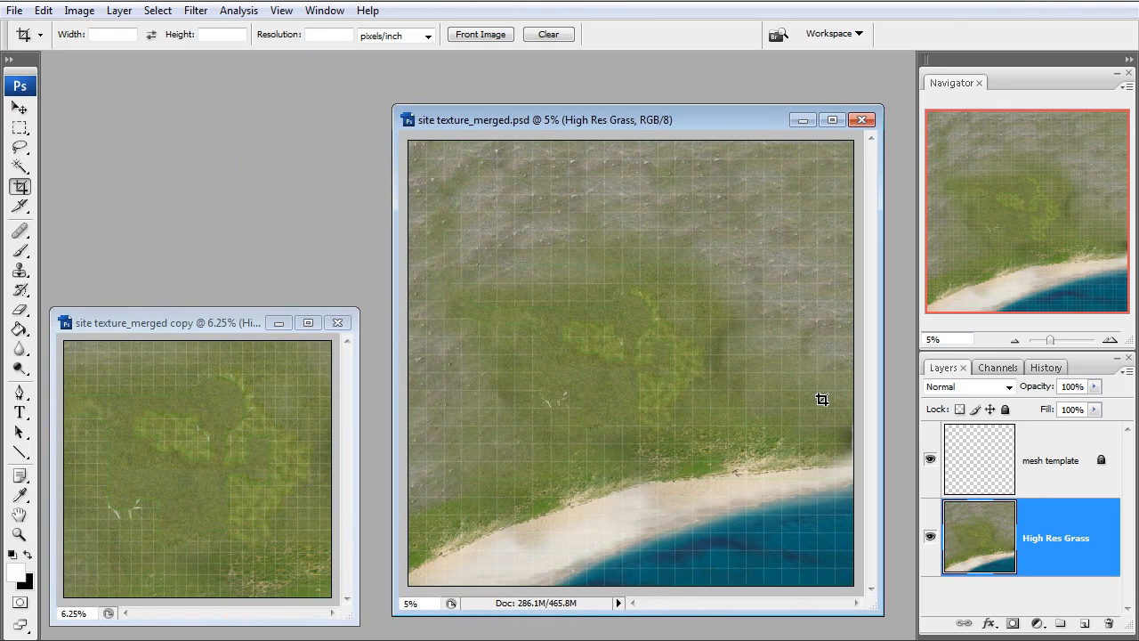
{"action": "left_click_drag", "start_coordinate": [395, 105], "coordinate": [367, 75]}
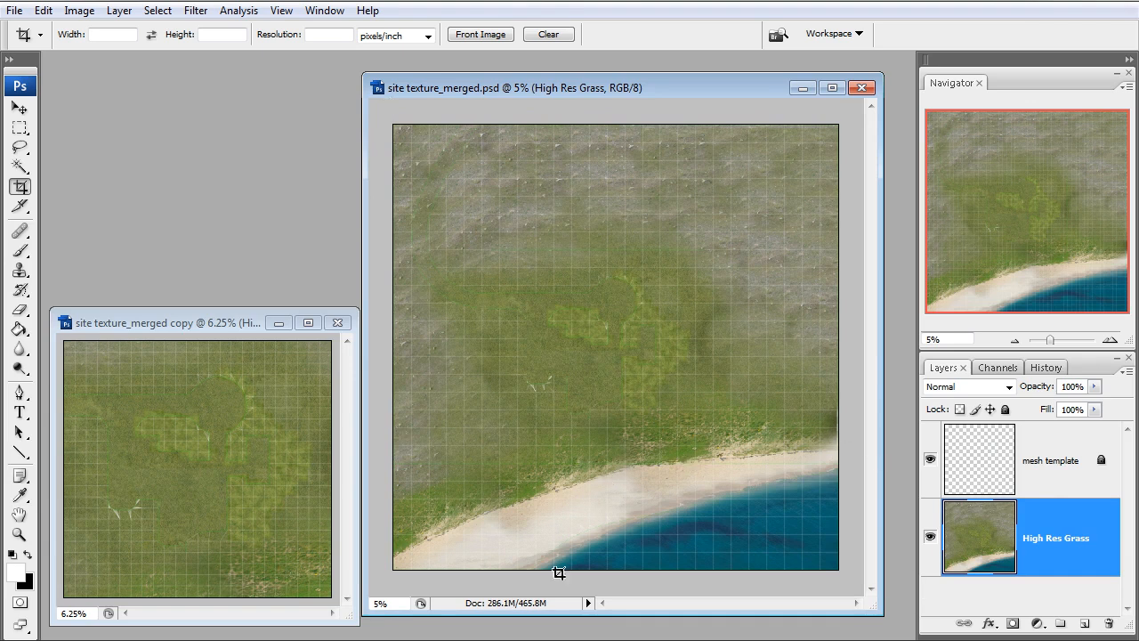
Rename the original image's texture layer as Difuse and add a new empty layer directly above it
{"action": "double_click", "coordinate": [1035, 541]}
{"action": "type", "text": "Difuse"}
{"action": "key", "text": "Return"}
{"action": "key", "text": "z"}
{"action": "left_click", "coordinate": [768, 528]}
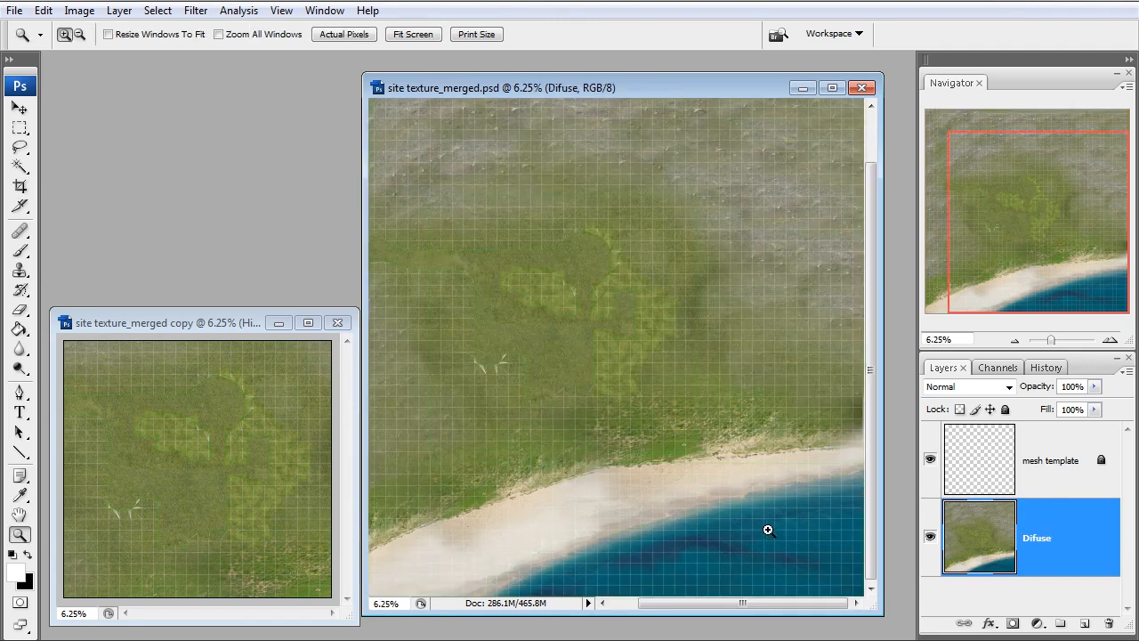
{"action": "left_click", "coordinate": [1084, 623]}
{"action": "scroll", "coordinate": [1115, 513], "scroll_direction": "down", "scroll_amount": 2}
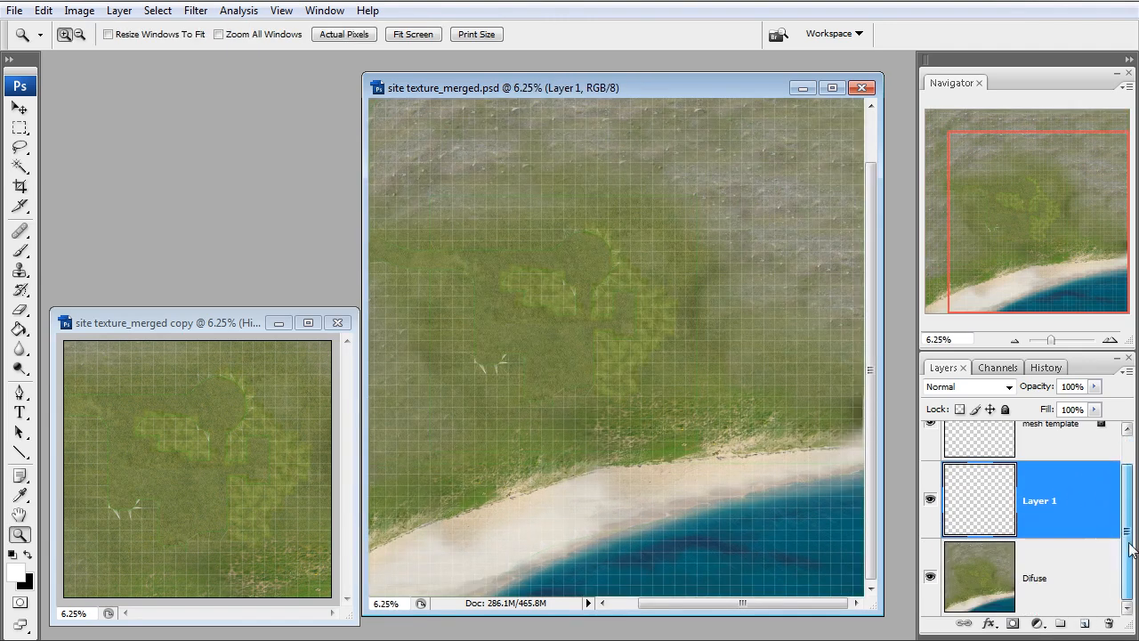
Try outlining the waterline with a freehand lasso selection, then clear the selection
{"action": "left_click", "coordinate": [757, 560]}
{"action": "left_click", "coordinate": [615, 580]}
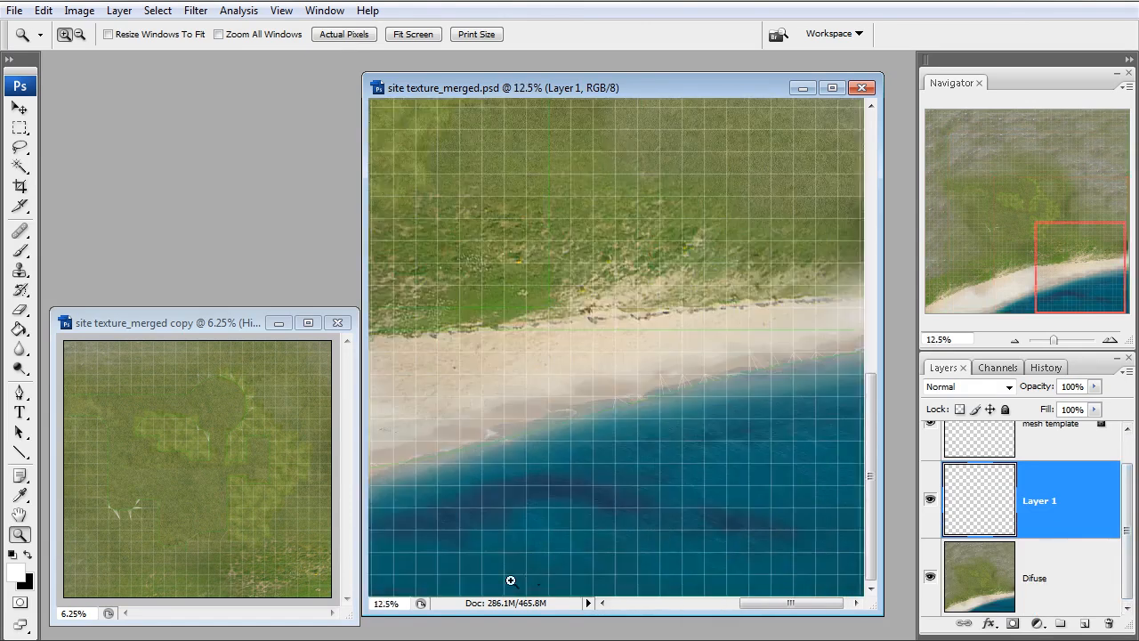
{"action": "left_click", "coordinate": [594, 505]}
{"action": "left_click_drag", "start_coordinate": [1060, 265], "coordinate": [1001, 308]}
{"action": "left_click", "coordinate": [561, 577]}
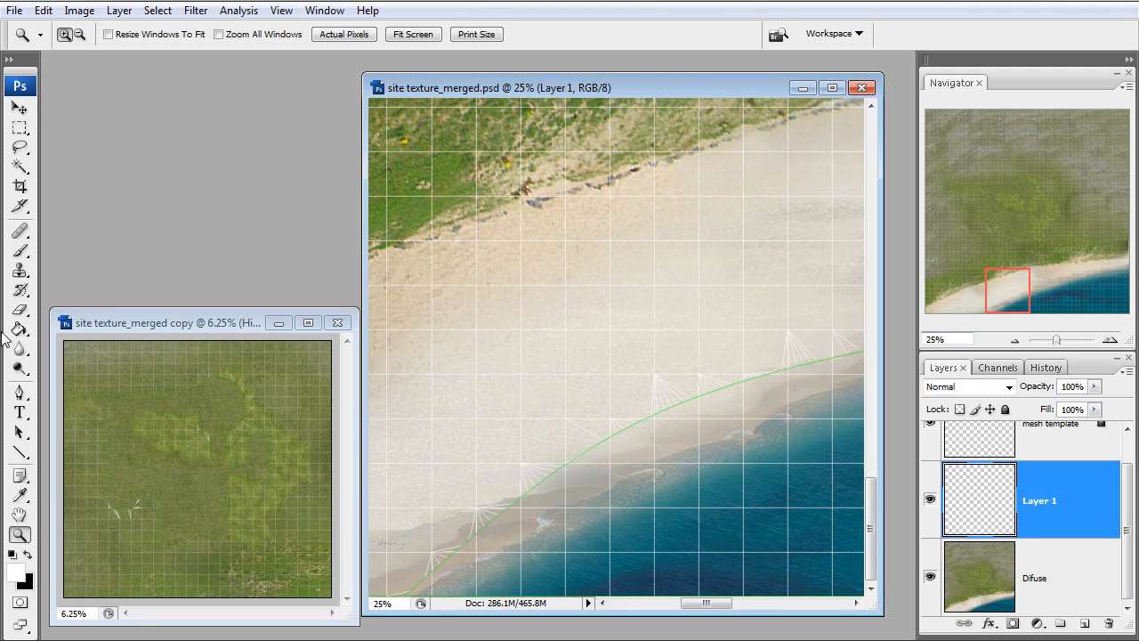
{"action": "left_click", "coordinate": [20, 147]}
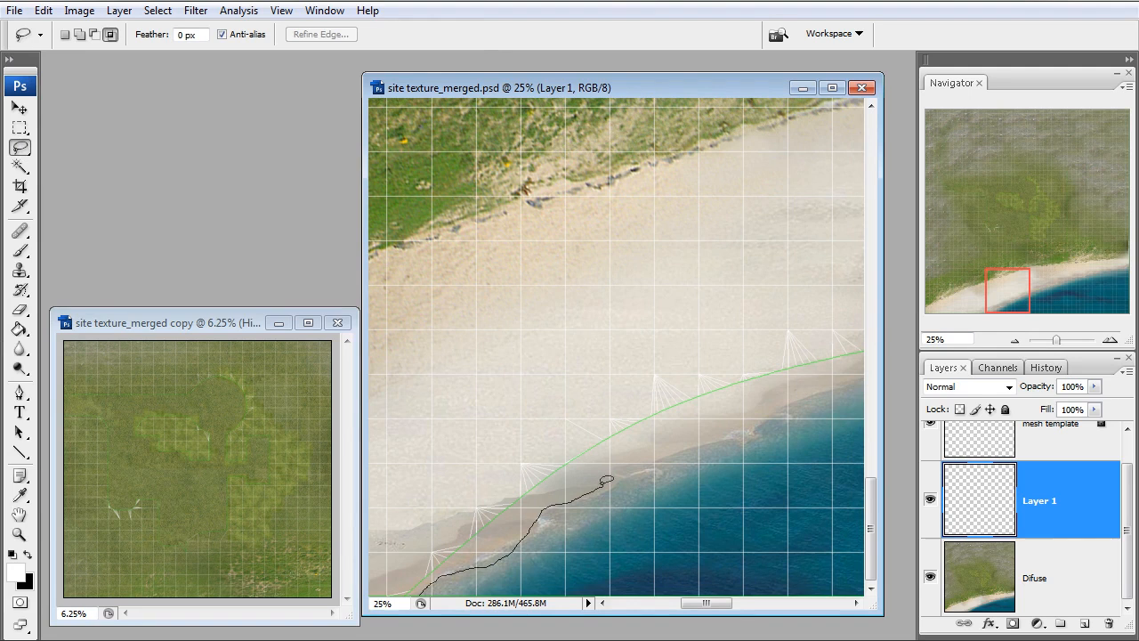
{"action": "left_click_drag", "start_coordinate": [764, 415], "coordinate": [764, 414]}
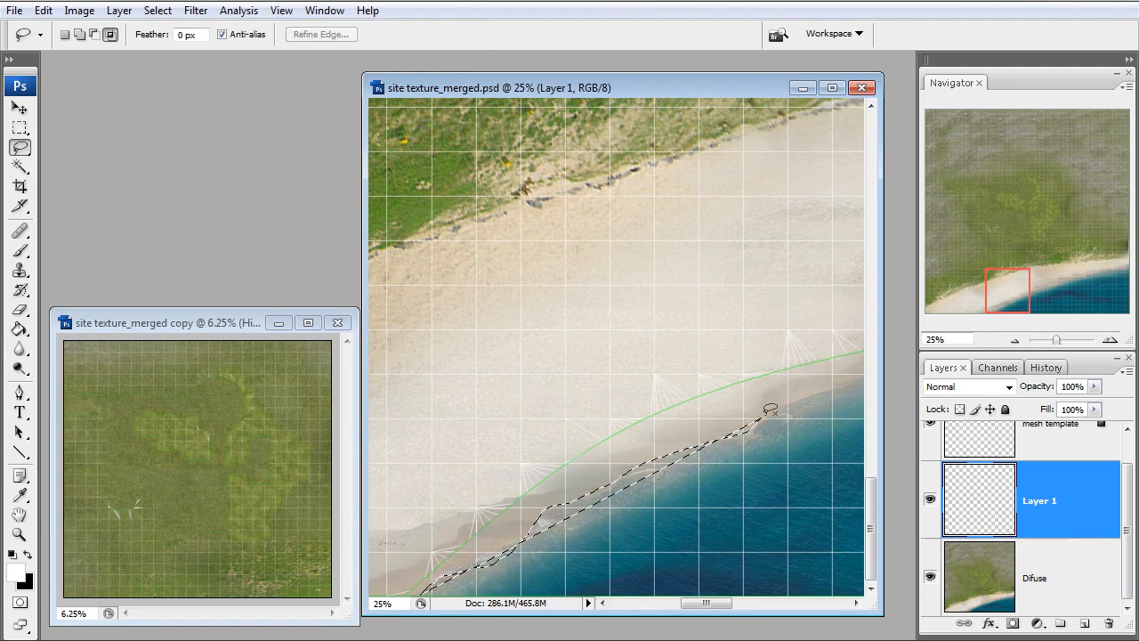
{"action": "left_click", "coordinate": [448, 427]}
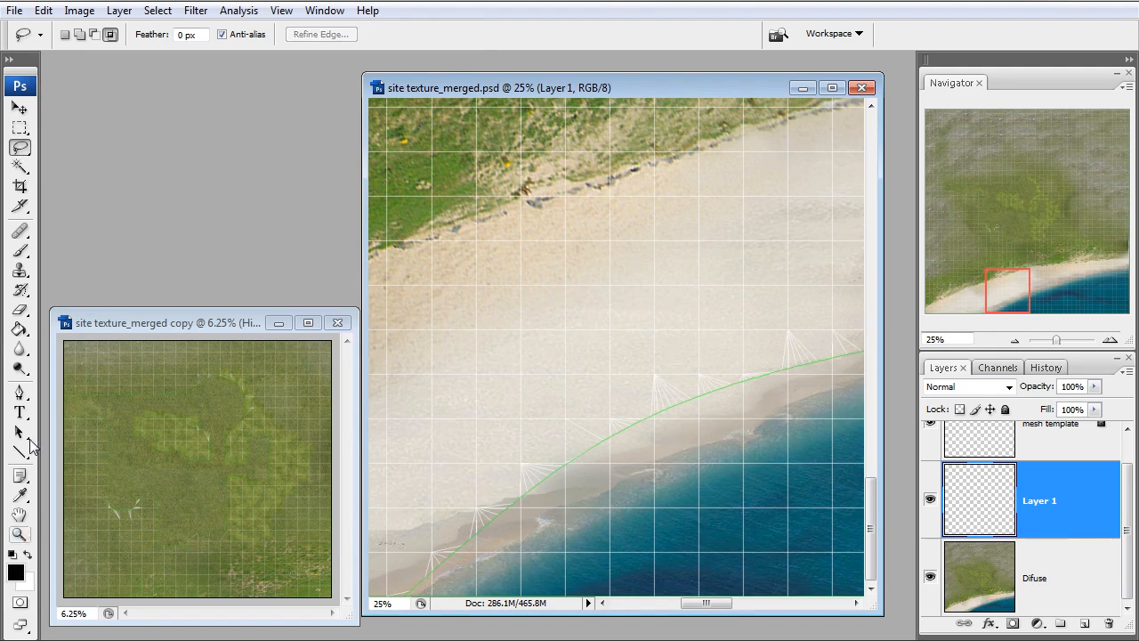
Set up a harder brush with a 422-pixel size and 100% opacity
{"action": "left_click", "coordinate": [20, 251]}
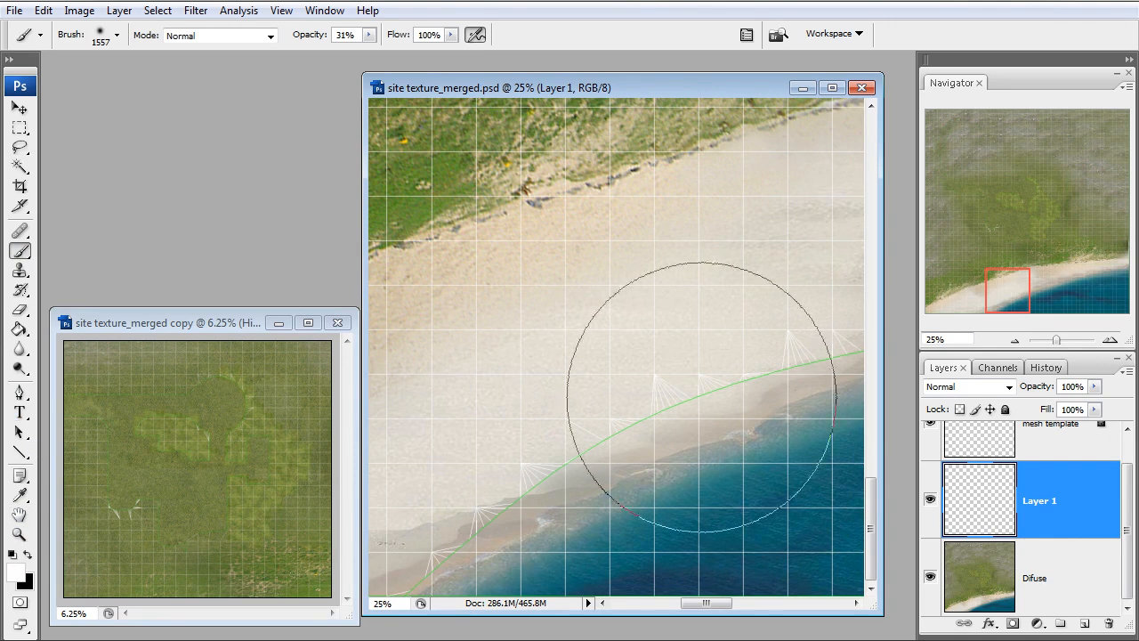
{"action": "right_click", "coordinate": [654, 486]}
{"action": "left_click", "coordinate": [753, 501]}
{"action": "left_click_drag", "start_coordinate": [766, 506], "coordinate": [857, 505]}
{"action": "left_click_drag", "start_coordinate": [710, 562], "coordinate": [813, 562]}
{"action": "left_click_drag", "start_coordinate": [303, 42], "coordinate": [457, 42]}
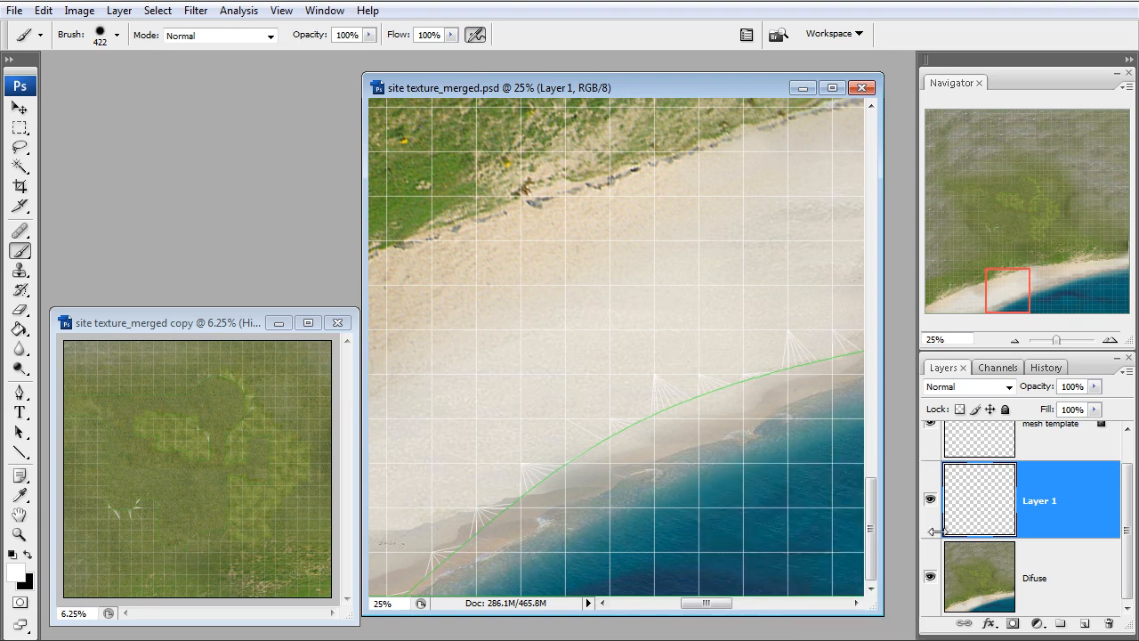
Paint the sea white on Layer 1, following the waterline along the beach
{"action": "left_click_drag", "start_coordinate": [723, 492], "coordinate": [435, 611]}
{"action": "mouse_move", "coordinate": [684, 498]}
{"action": "left_mouse_down"}
{"action": "mouse_move", "coordinate": [766, 485]}
{"action": "mouse_move", "coordinate": [846, 400]}
{"action": "mouse_move", "coordinate": [789, 465]}
{"action": "mouse_move", "coordinate": [613, 534]}
{"action": "mouse_move", "coordinate": [628, 539]}
{"action": "left_mouse_up"}
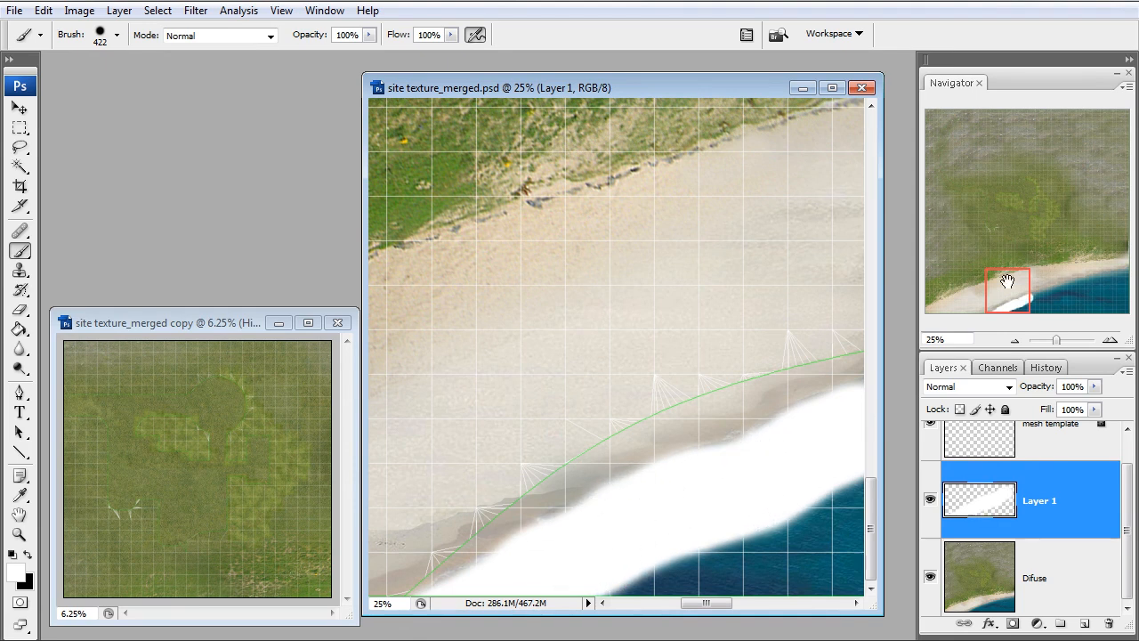
{"action": "left_click_drag", "start_coordinate": [1006, 283], "coordinate": [1032, 283]}
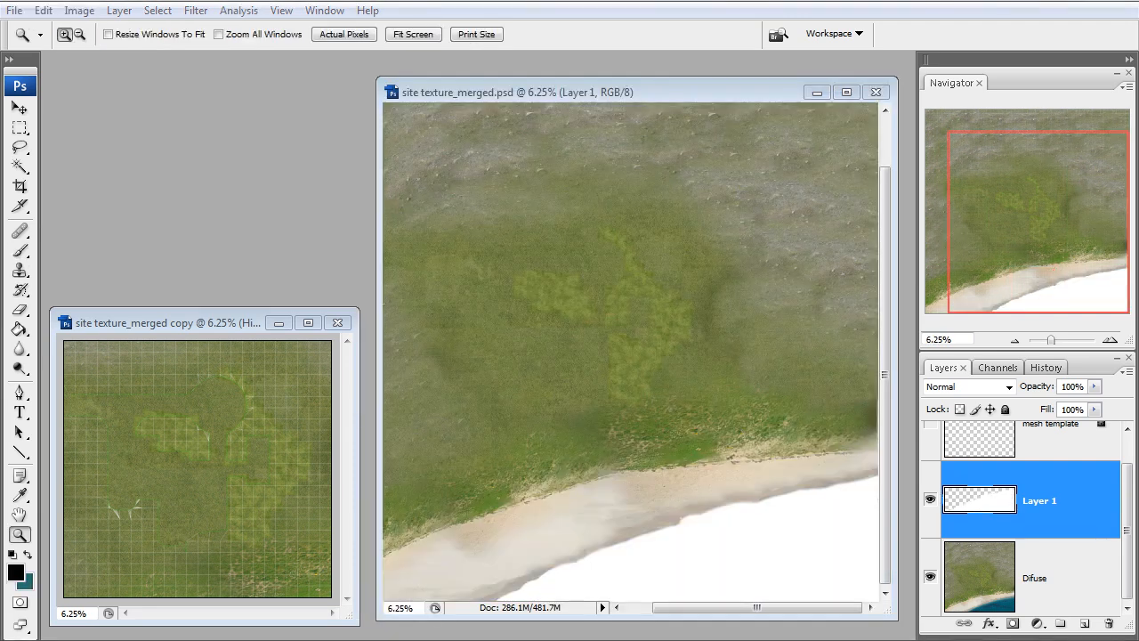
Compare the image with and without the white-painted Layer 1, leave it hidden and select the Difuse layer
{"action": "left_click", "coordinate": [932, 499]}
{"action": "left_click", "coordinate": [931, 501]}
{"action": "left_click", "coordinate": [931, 500]}
{"action": "left_click", "coordinate": [1068, 581]}
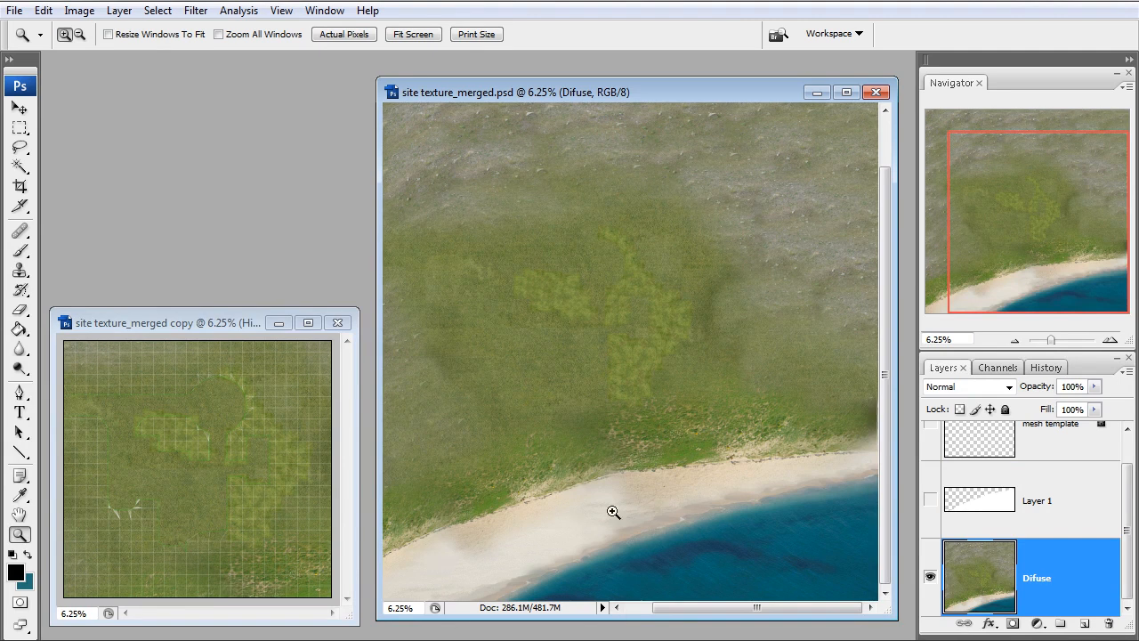
Select the sea on the Difuse layer by Color Range, sampling the water colour with fuzziness 97
{"action": "left_click", "coordinate": [160, 10]}
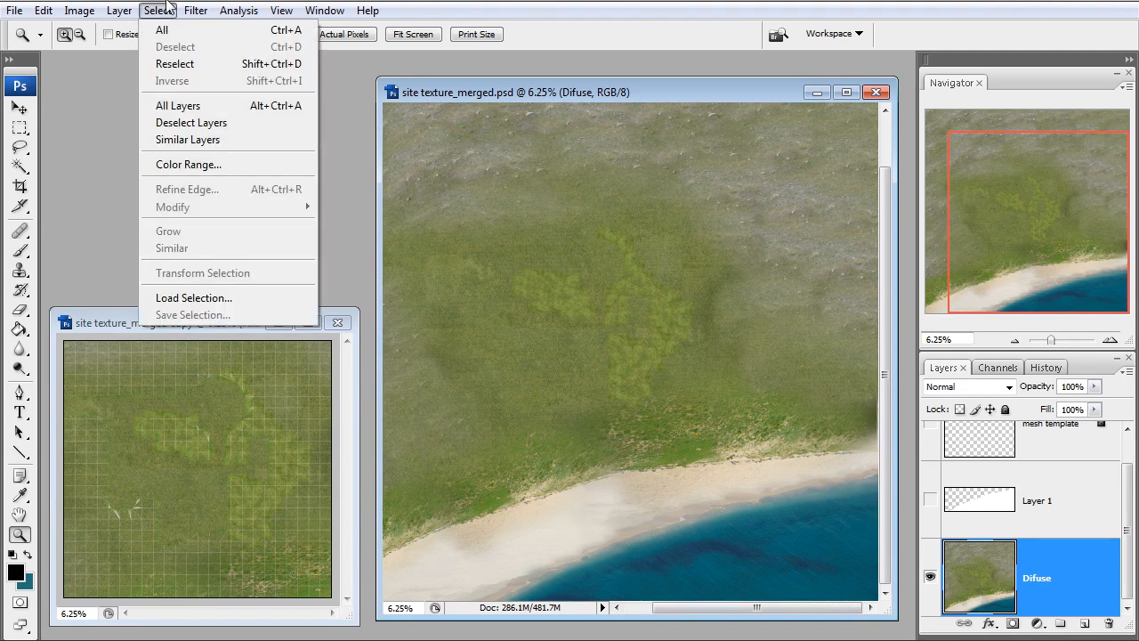
{"action": "left_click", "coordinate": [189, 164]}
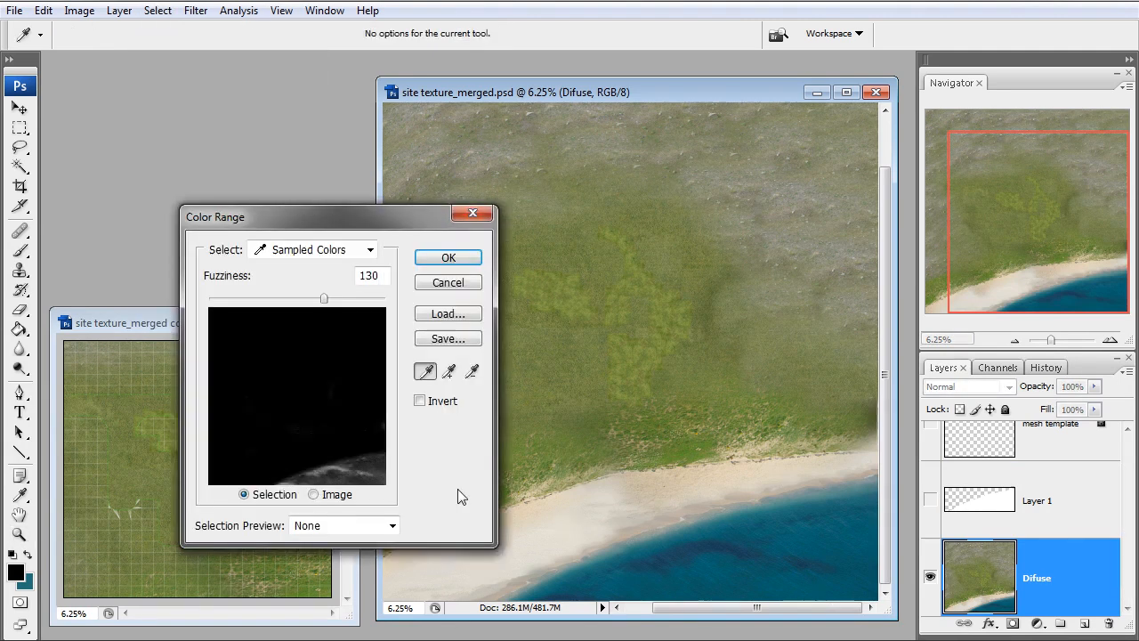
{"action": "left_click", "coordinate": [327, 475]}
{"action": "left_click", "coordinate": [362, 461]}
{"action": "left_click", "coordinate": [358, 462]}
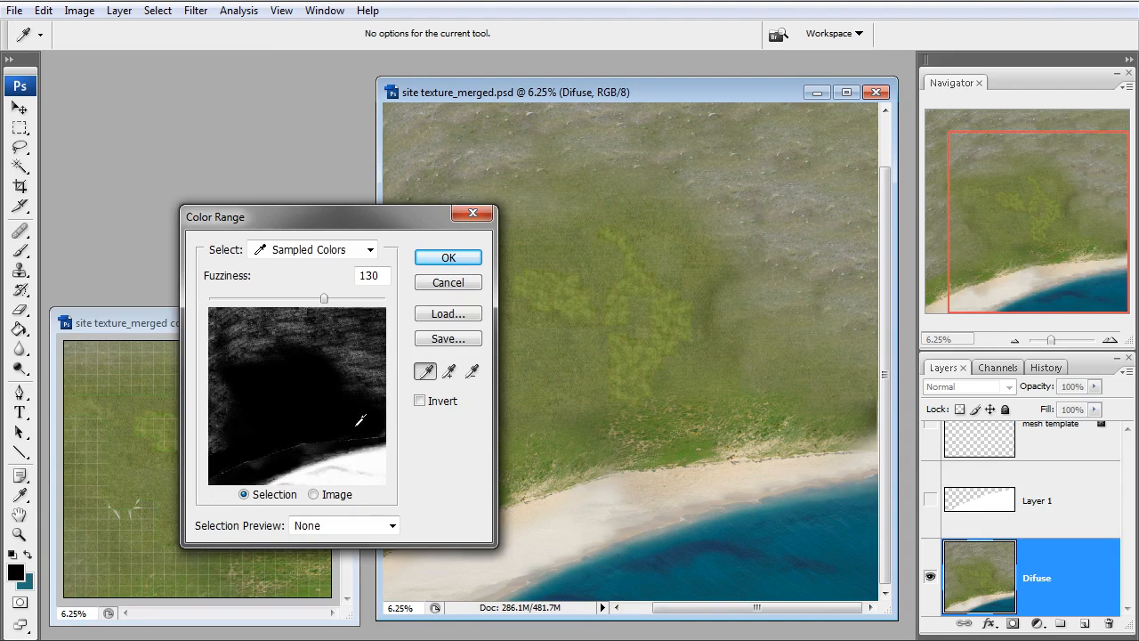
{"action": "left_click_drag", "start_coordinate": [322, 299], "coordinate": [294, 300]}
{"action": "left_click", "coordinate": [447, 258]}
{"action": "key", "text": "z"}
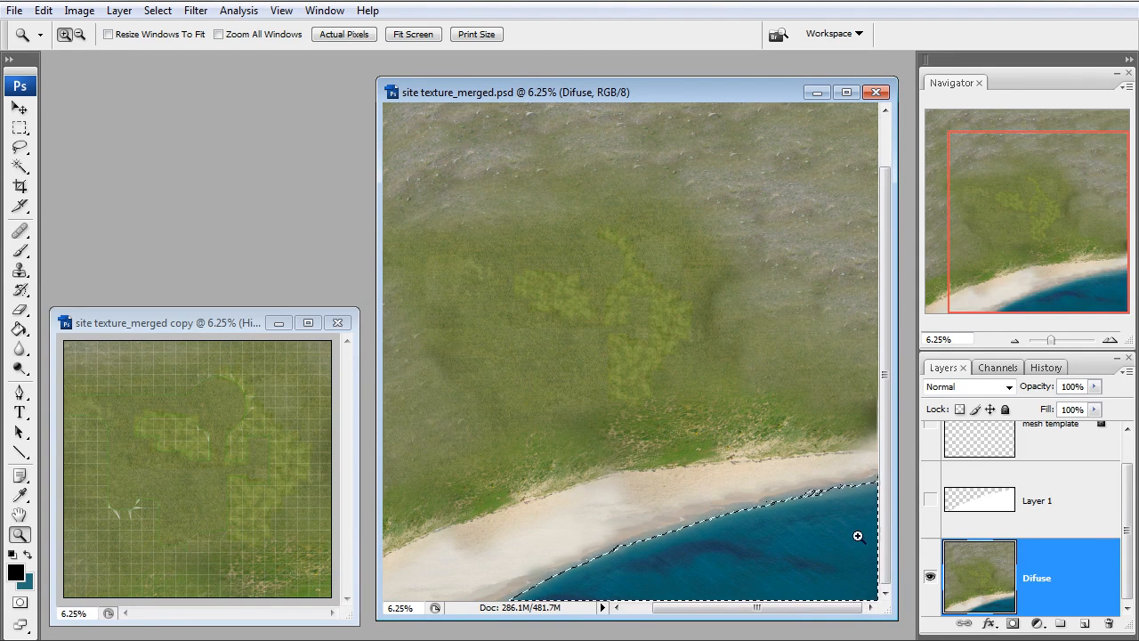
Apply Color Range again within the sea selection, resampling the water with fuzziness 133
{"action": "left_click", "coordinate": [158, 11]}
{"action": "left_click", "coordinate": [186, 167]}
{"action": "left_click", "coordinate": [335, 464]}
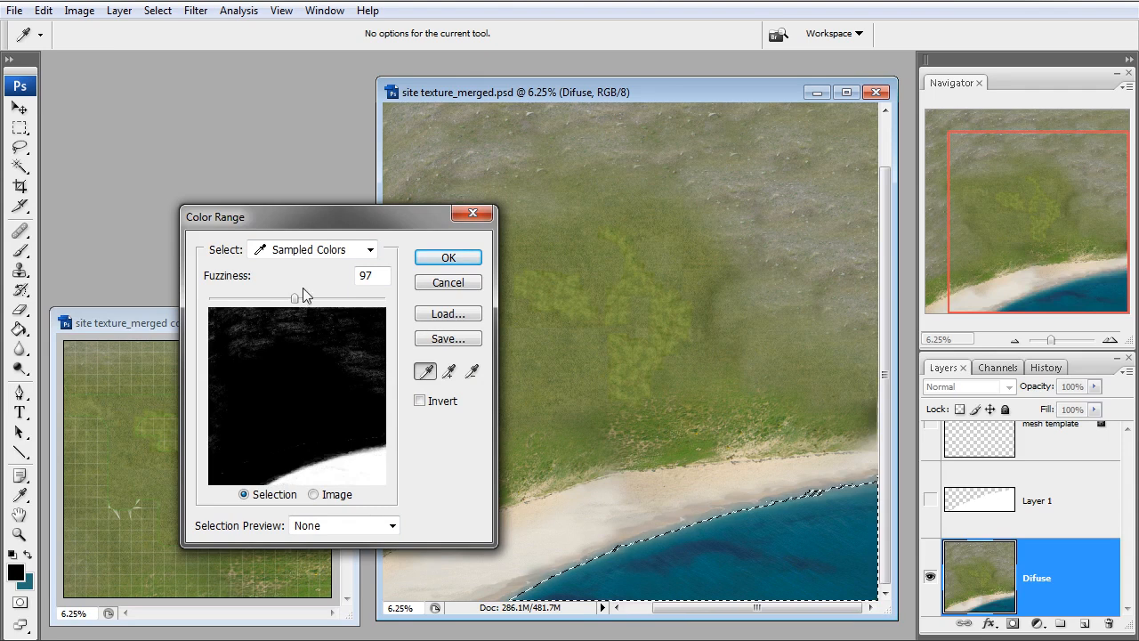
{"action": "left_click_drag", "start_coordinate": [295, 298], "coordinate": [326, 303]}
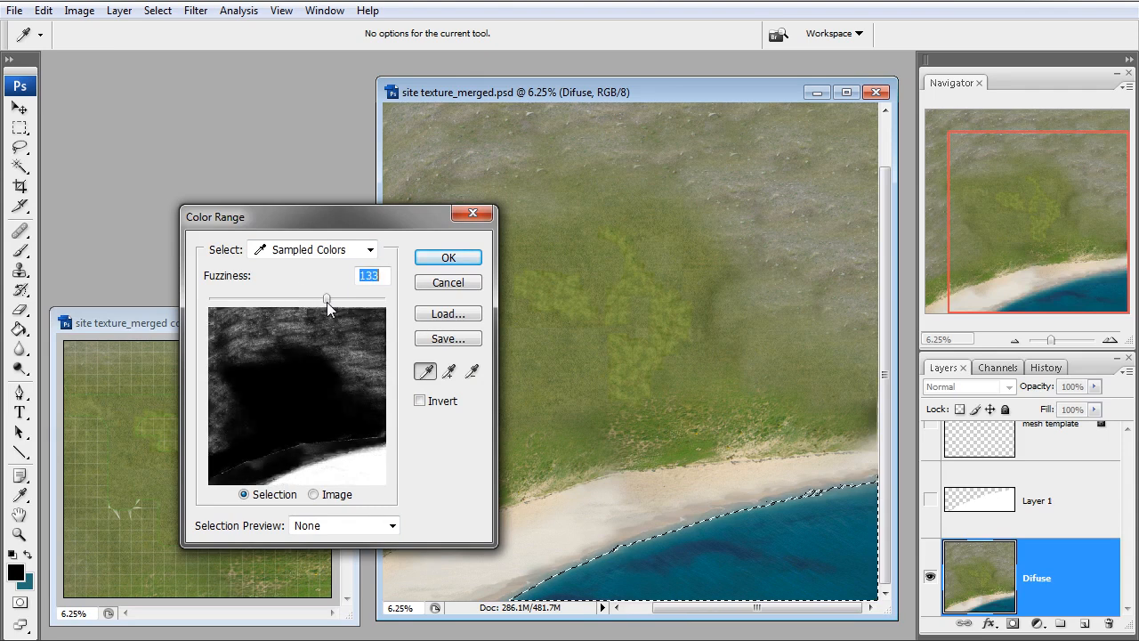
{"action": "left_click", "coordinate": [434, 260]}
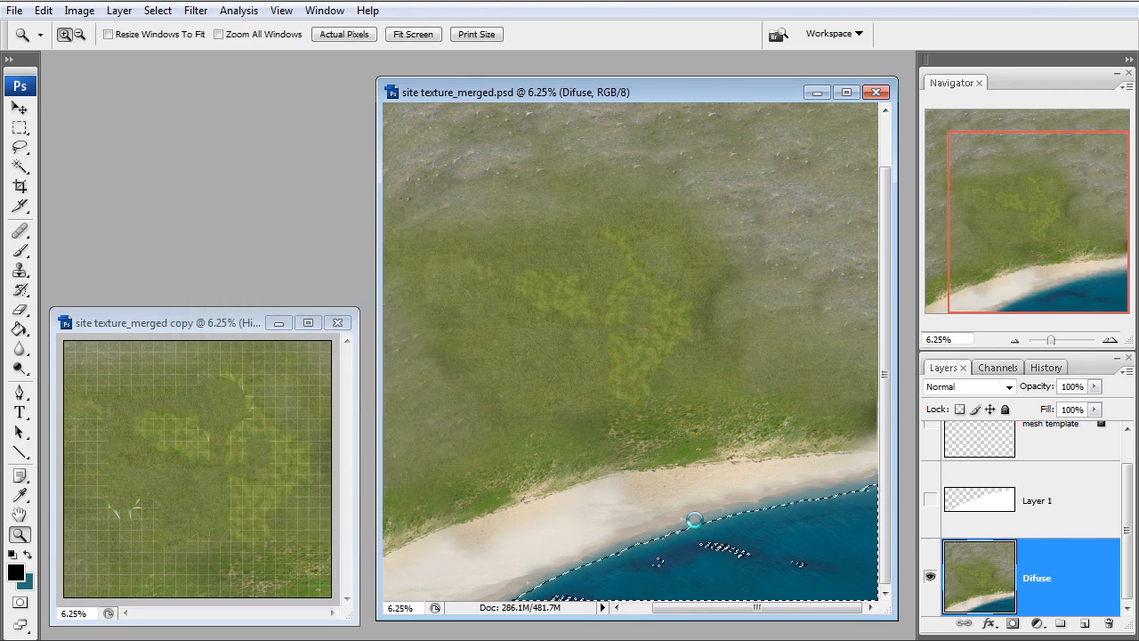
Add the unselected patches in the middle of the sea to the selection with the Lasso tool
{"action": "left_click", "coordinate": [19, 147]}
{"action": "key", "text": "shift"}
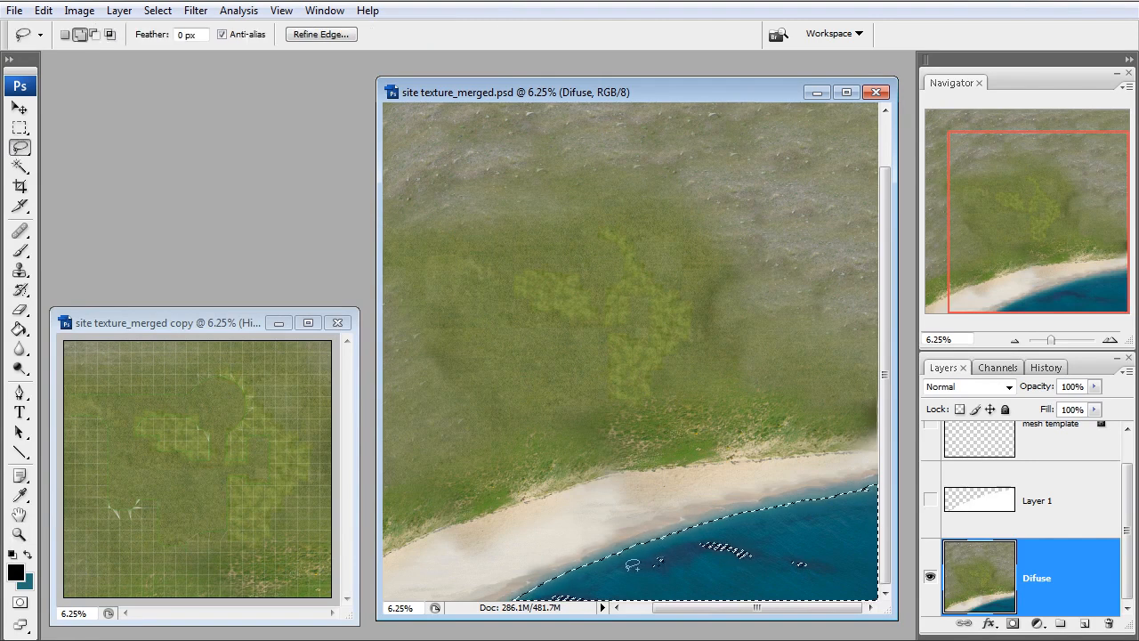
{"action": "left_click_drag", "start_coordinate": [778, 527], "coordinate": [713, 580], "text": "shift"}
{"action": "left_click", "coordinate": [1016, 341]}
{"action": "left_click", "coordinate": [1016, 341]}
{"action": "left_click_drag", "start_coordinate": [519, 165], "coordinate": [434, 138], "text": "alt"}
{"action": "left_click_drag", "start_coordinate": [829, 185], "coordinate": [822, 423], "text": "alt"}
{"action": "left_click_drag", "start_coordinate": [748, 448], "coordinate": [598, 488], "text": "alt"}
{"action": "mouse_move", "coordinate": [496, 527]}
{"action": "left_mouse_down", "text": "alt"}
{"action": "mouse_move", "coordinate": [402, 356]}
{"action": "mouse_move", "coordinate": [409, 159]}
{"action": "mouse_move", "coordinate": [422, 186]}
{"action": "left_mouse_up", "text": "alt"}
Add the remaining small gaps at the image's bottom edge to the sea selection
{"action": "key", "text": "z"}
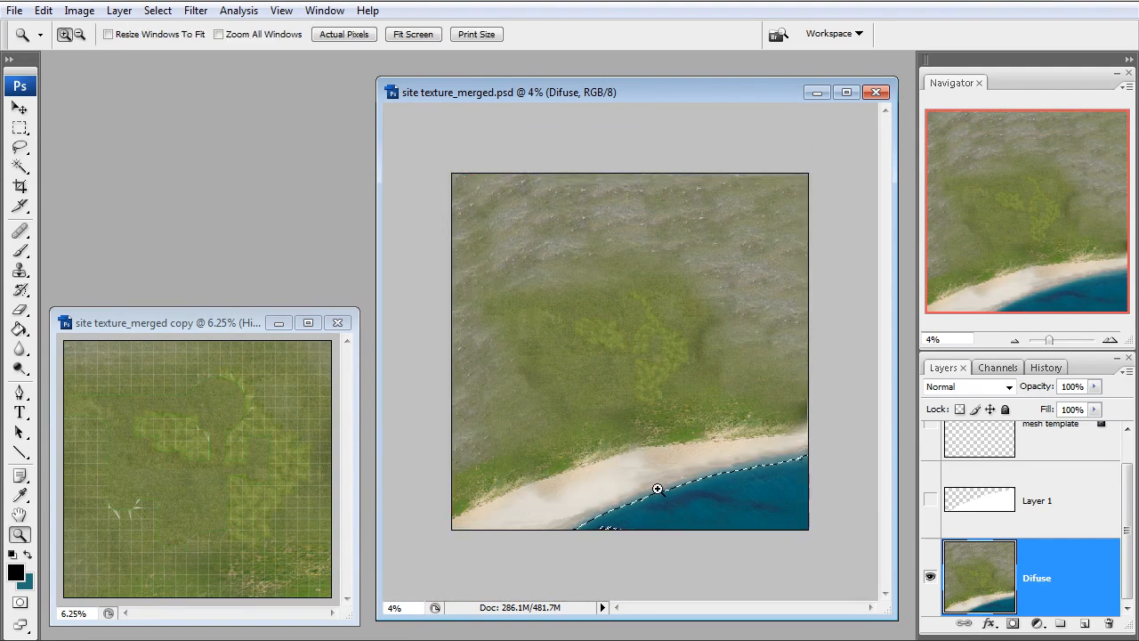
{"action": "left_click", "coordinate": [632, 532]}
{"action": "left_click", "coordinate": [20, 147]}
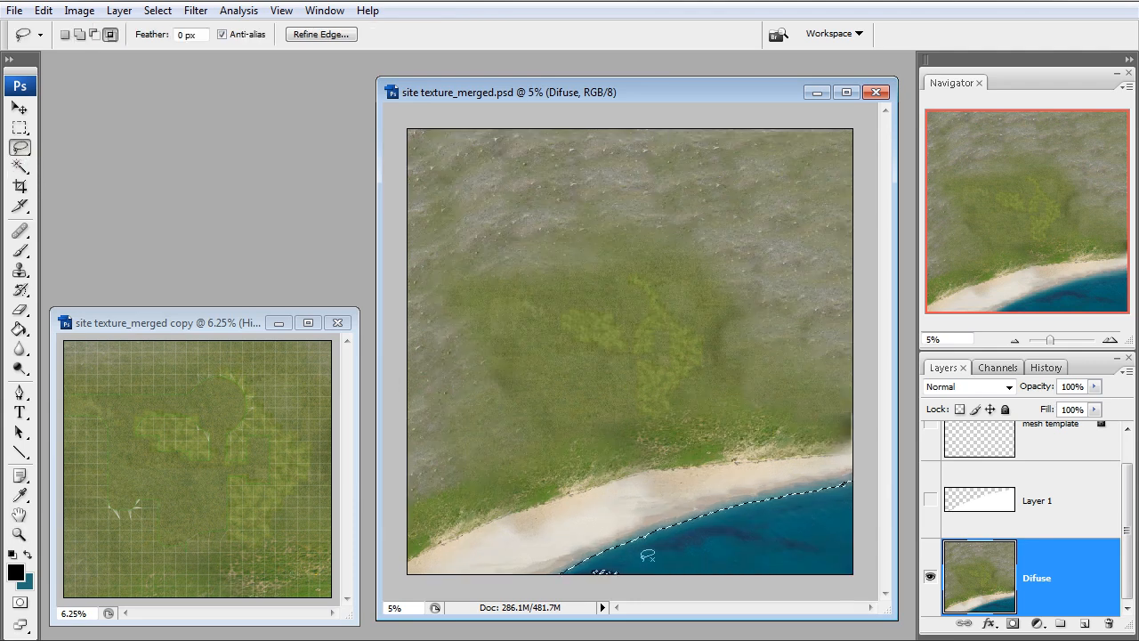
{"action": "left_click_drag", "start_coordinate": [642, 555], "coordinate": [641, 557], "text": "shift"}
Fill the sea selection with white on a new layer above Difuse and clear the selection
{"action": "left_click", "coordinate": [1085, 623]}
{"action": "key", "text": "d"}
{"action": "key", "text": "x"}
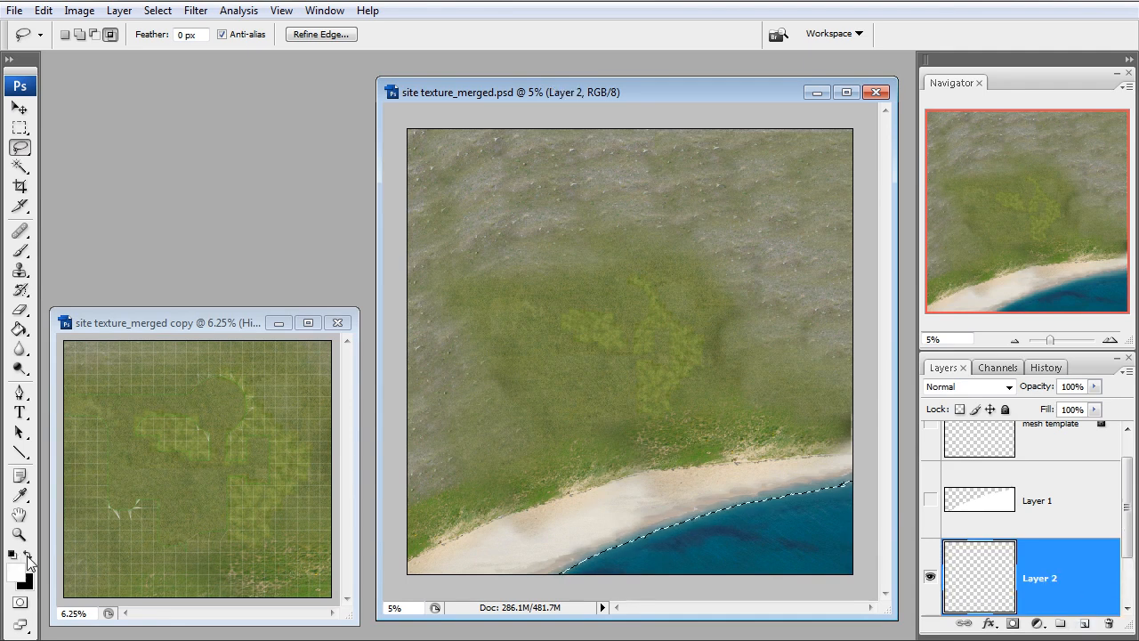
{"action": "key", "text": "g"}
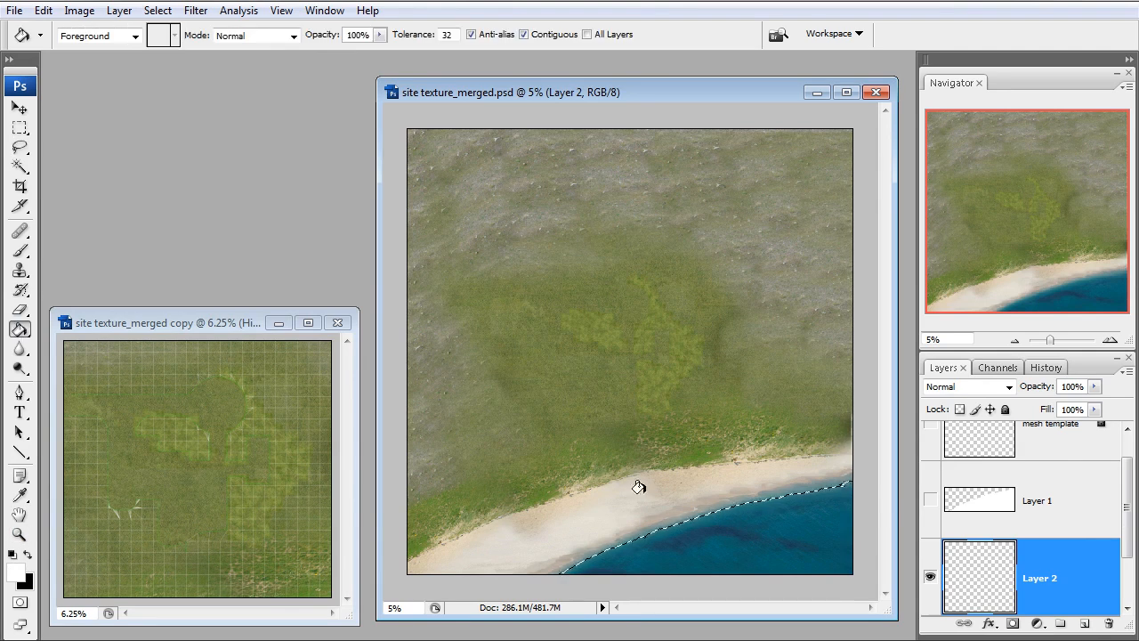
{"action": "left_click", "coordinate": [735, 529]}
{"action": "key", "text": "ctrl+d"}
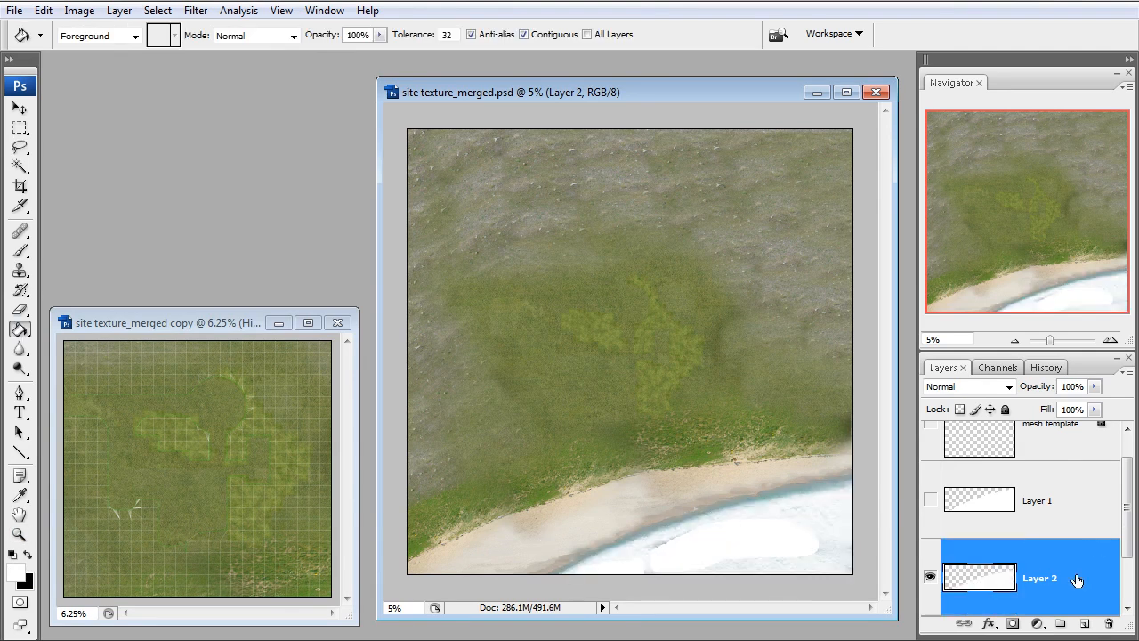
Delete Layer 2 and turn Layer 1, the full white sea mask, visible and active
{"action": "right_click", "coordinate": [996, 580]}
{"action": "left_click", "coordinate": [935, 234]}
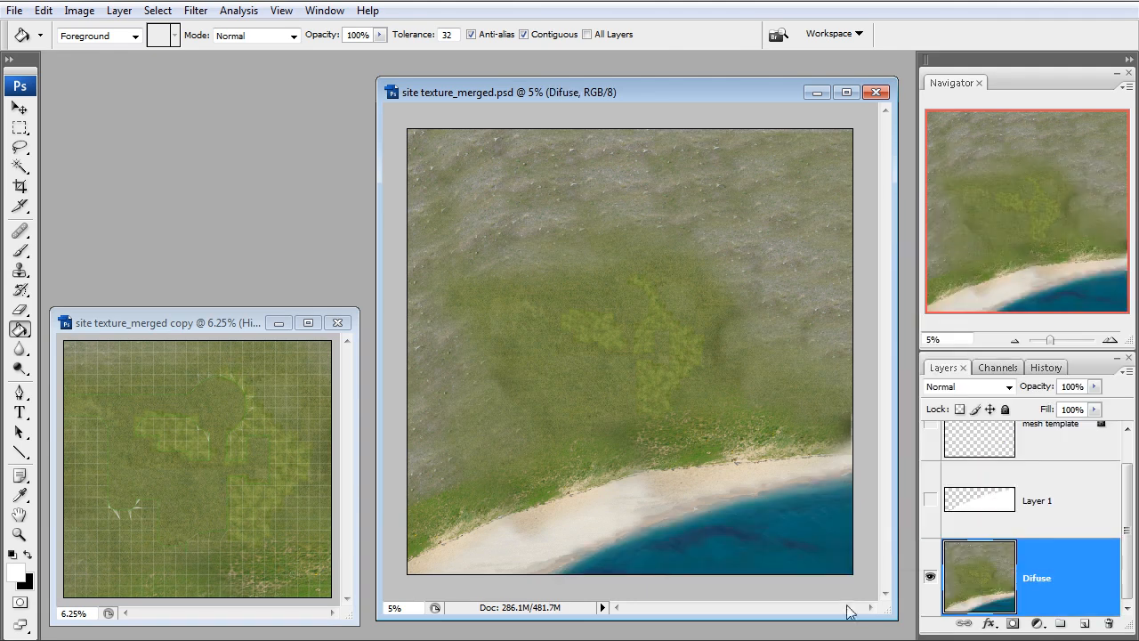
{"action": "left_click", "coordinate": [932, 504]}
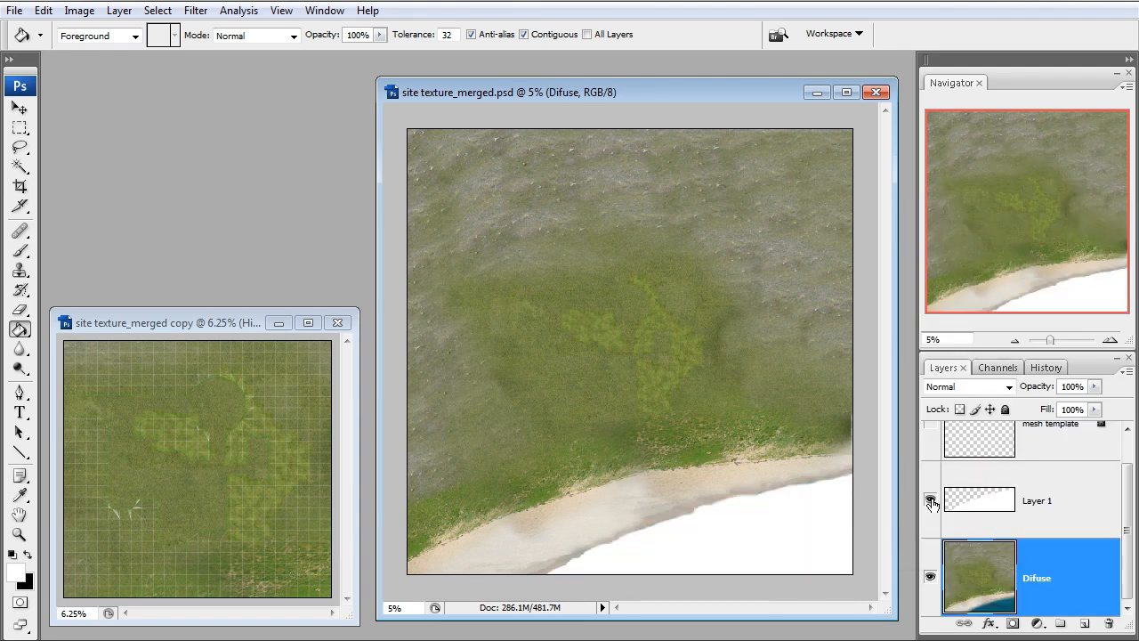
{"action": "left_click", "coordinate": [1056, 501]}
{"action": "scroll", "coordinate": [1071, 516], "scroll_direction": "up", "scroll_amount": 1}
{"action": "scroll", "coordinate": [1081, 587], "scroll_direction": "down", "scroll_amount": 1}
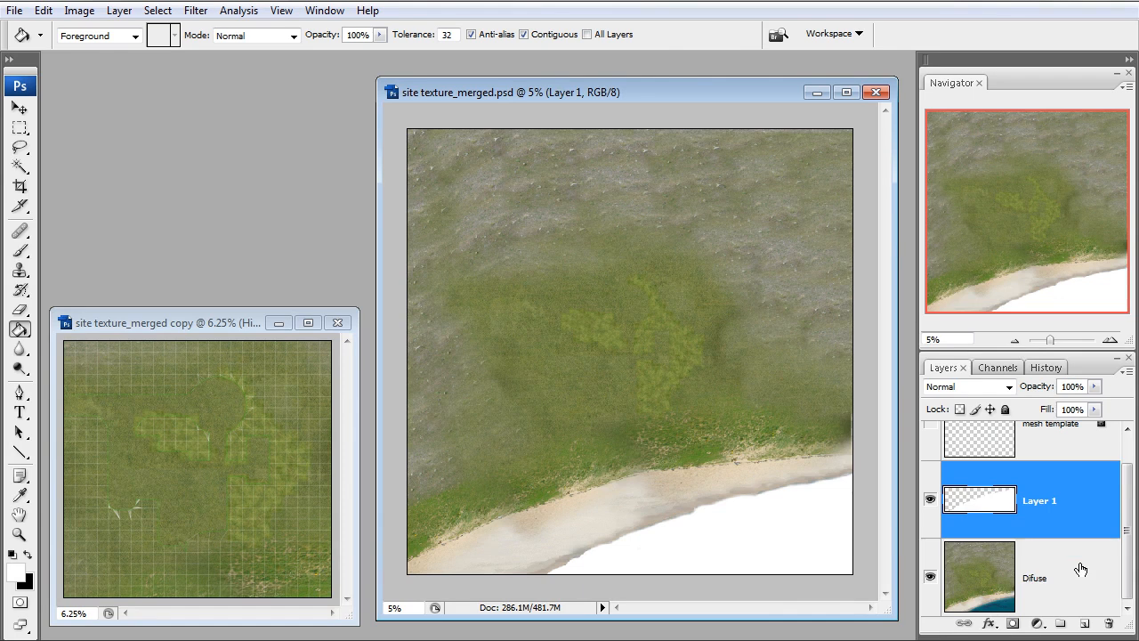
Add a new layer directly above Difuse and fill it entirely with black
{"action": "left_click", "coordinate": [1080, 569]}
{"action": "left_click", "coordinate": [1085, 623]}
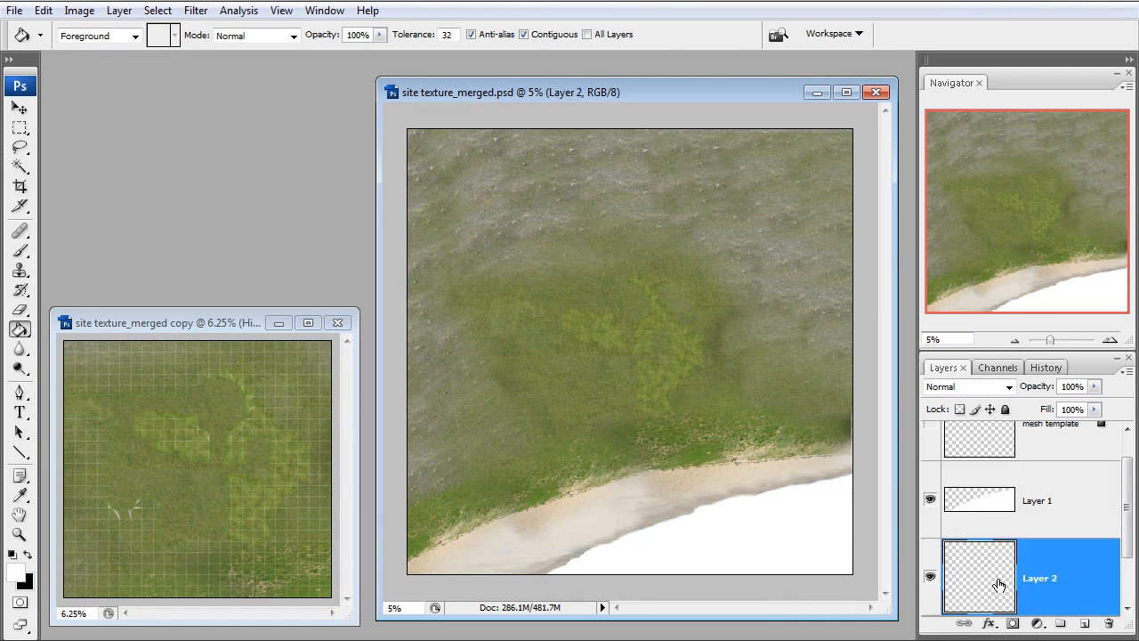
{"action": "left_click", "coordinate": [27, 554]}
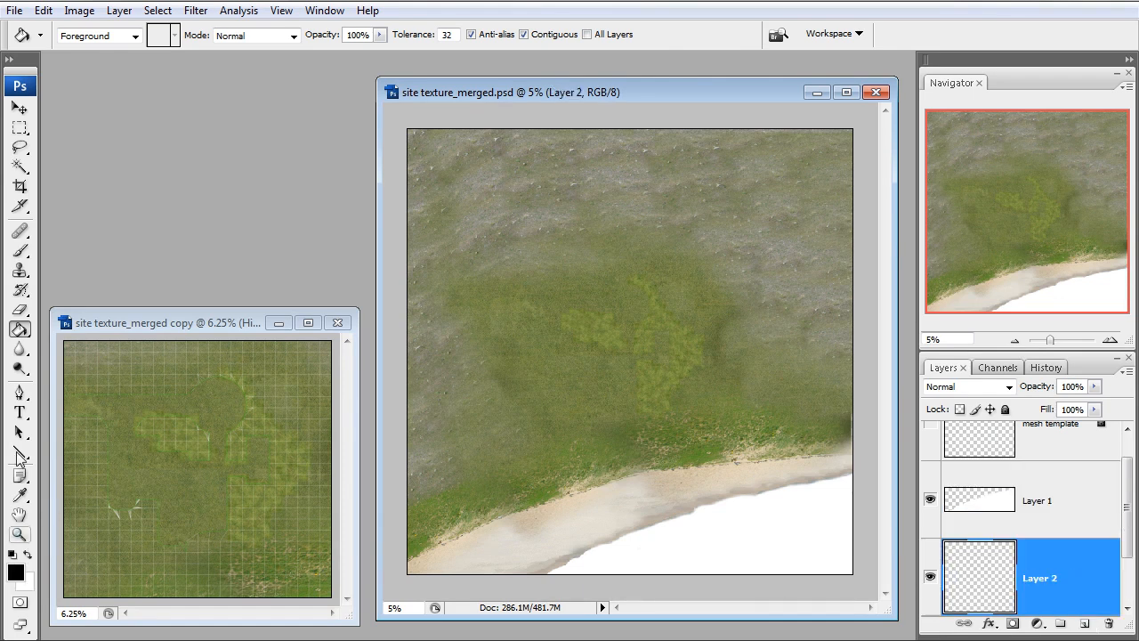
{"action": "left_click", "coordinate": [647, 386]}
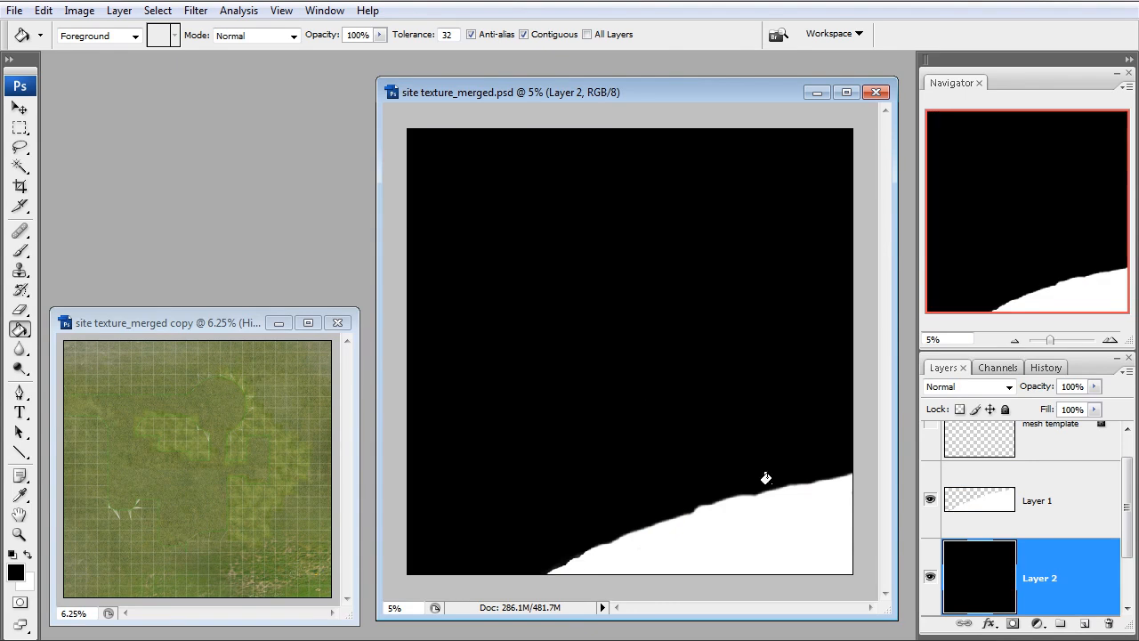
Merge the white sea mask in Layer 1 down into the black layer and hide the merged layer
{"action": "left_click", "coordinate": [1052, 507], "text": "ctrl"}
{"action": "right_click", "coordinate": [1052, 510]}
{"action": "left_click", "coordinate": [954, 456]}
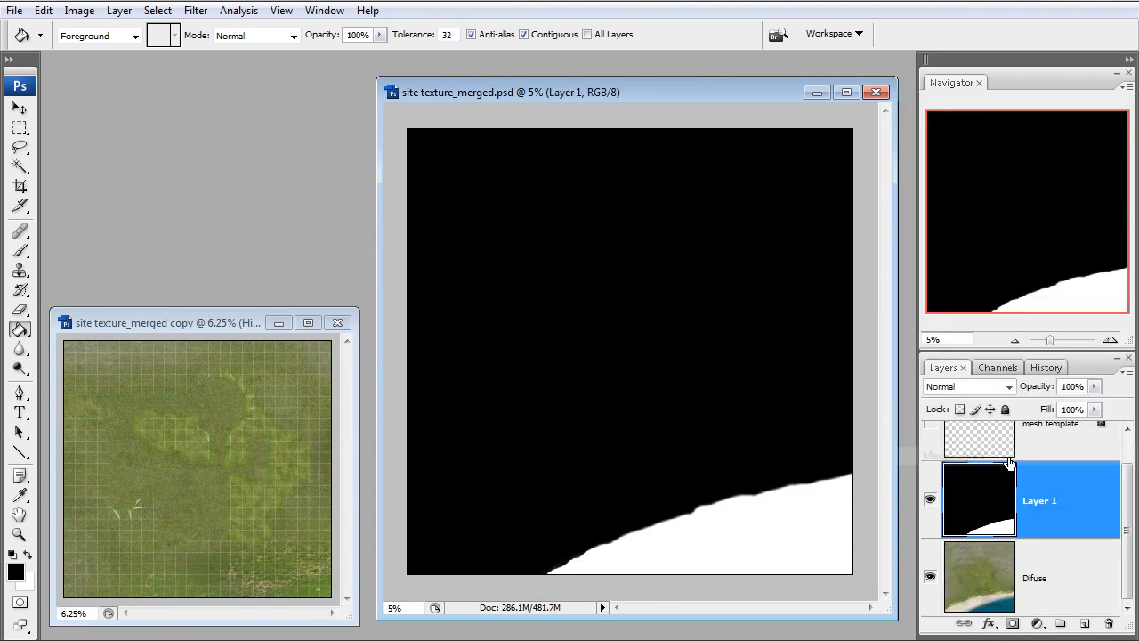
{"action": "left_click", "coordinate": [931, 500]}
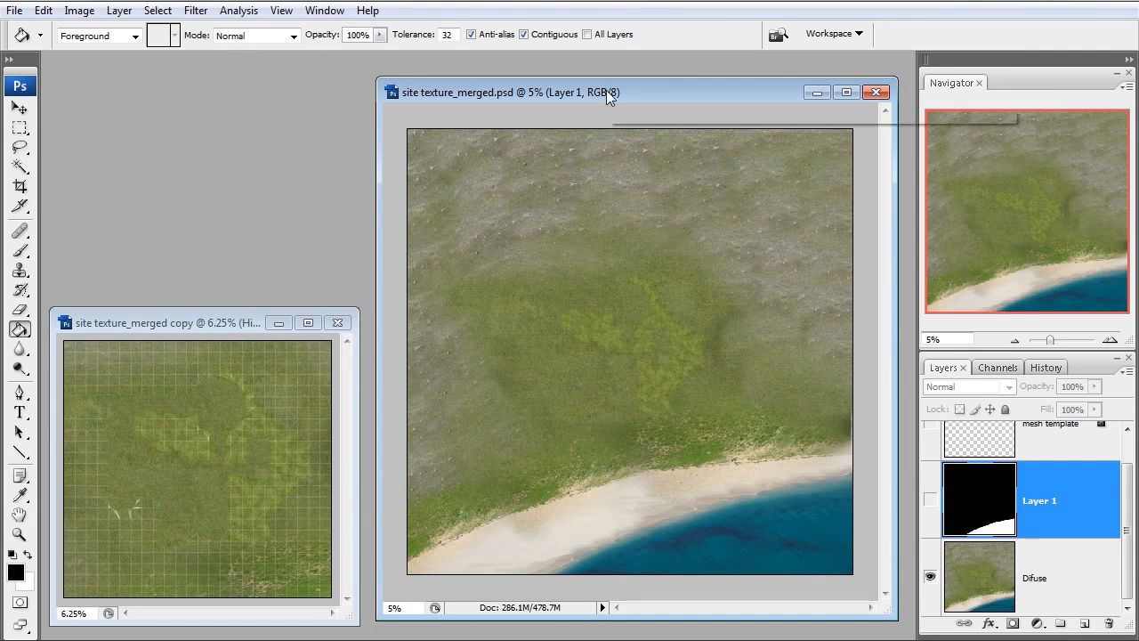
Check the pixel dimensions of site texture_merged.psd in the Image Size settings without changing them
{"action": "left_click", "coordinate": [195, 323]}
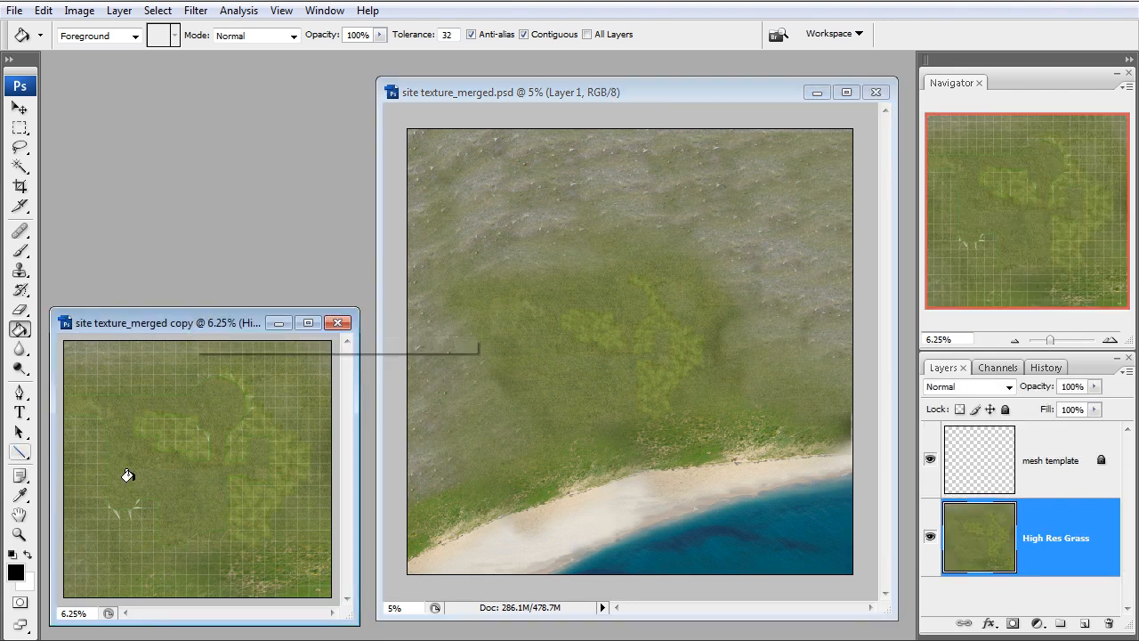
{"action": "left_click", "coordinate": [650, 97]}
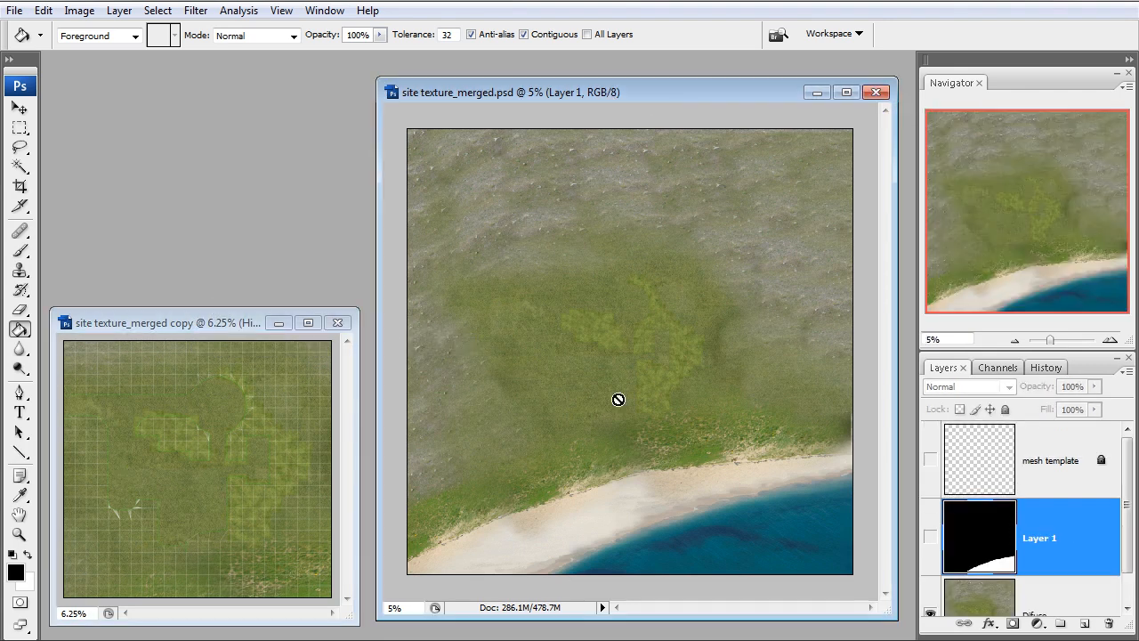
{"action": "left_click", "coordinate": [78, 10]}
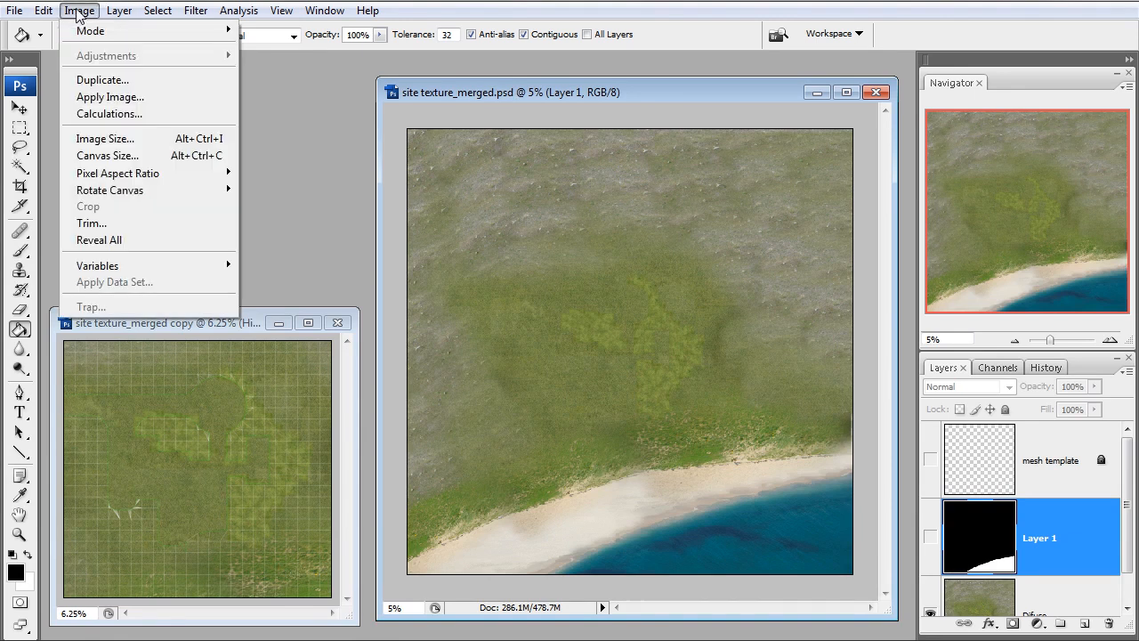
{"action": "left_click", "coordinate": [102, 139]}
{"action": "left_click", "coordinate": [431, 254]}
{"action": "double_click", "coordinate": [431, 252]}
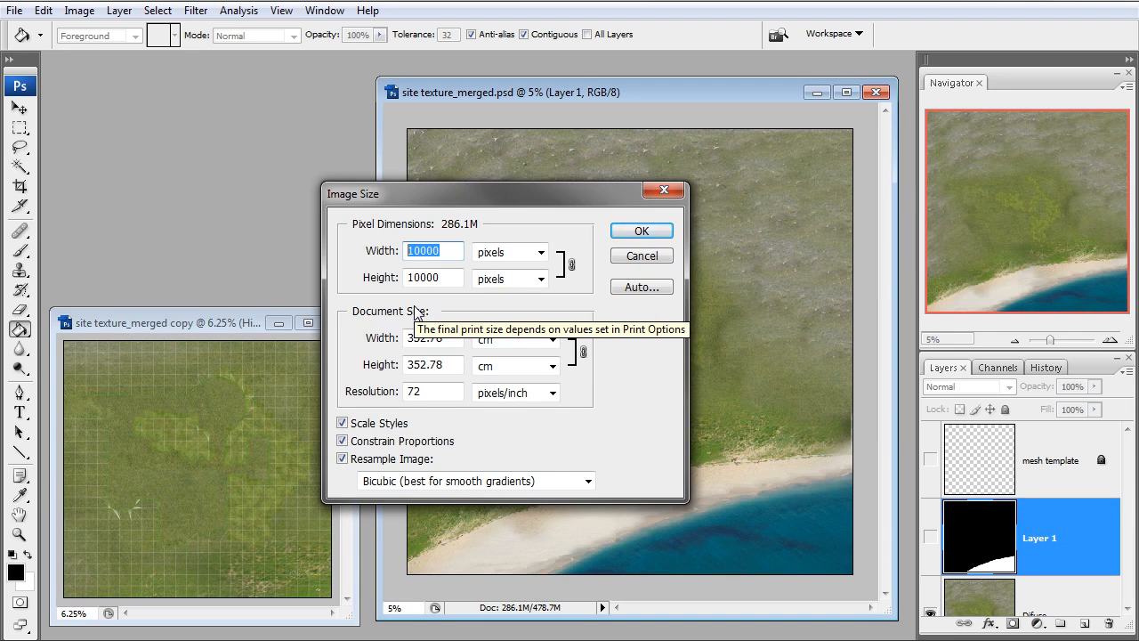
{"action": "left_click", "coordinate": [645, 255]}
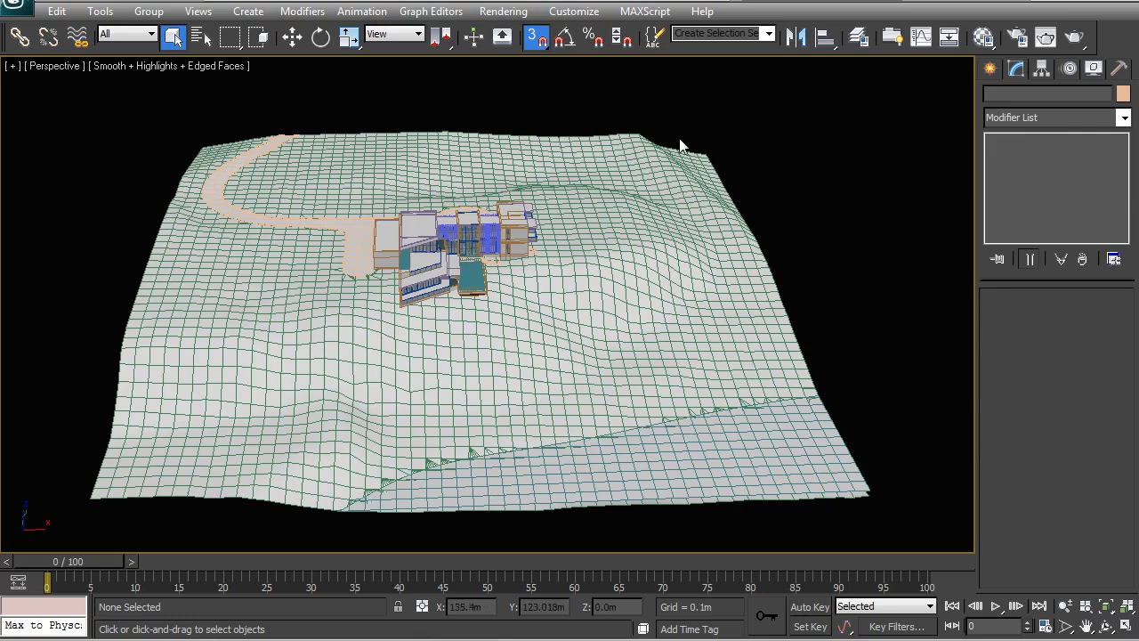
Switch to 3ds Max and remove the Unwrap UVW modifier from the house plot mesh and the surrounding terrain
{"action": "left_click", "coordinate": [549, 281]}
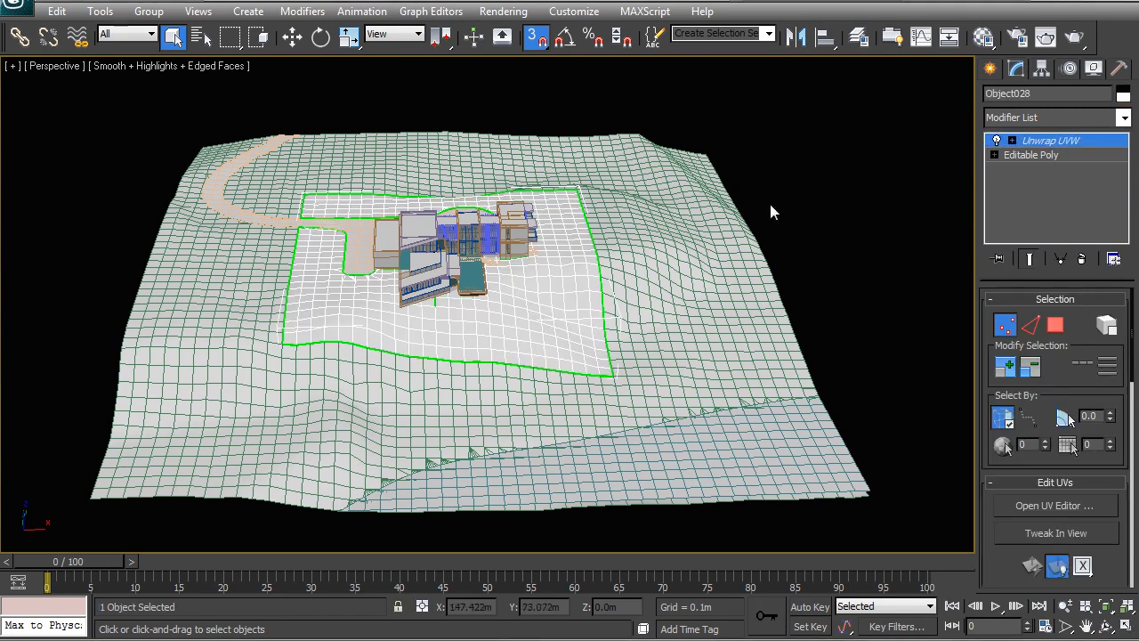
{"action": "right_click", "coordinate": [1048, 144]}
{"action": "left_click", "coordinate": [992, 176]}
{"action": "left_click", "coordinate": [702, 303]}
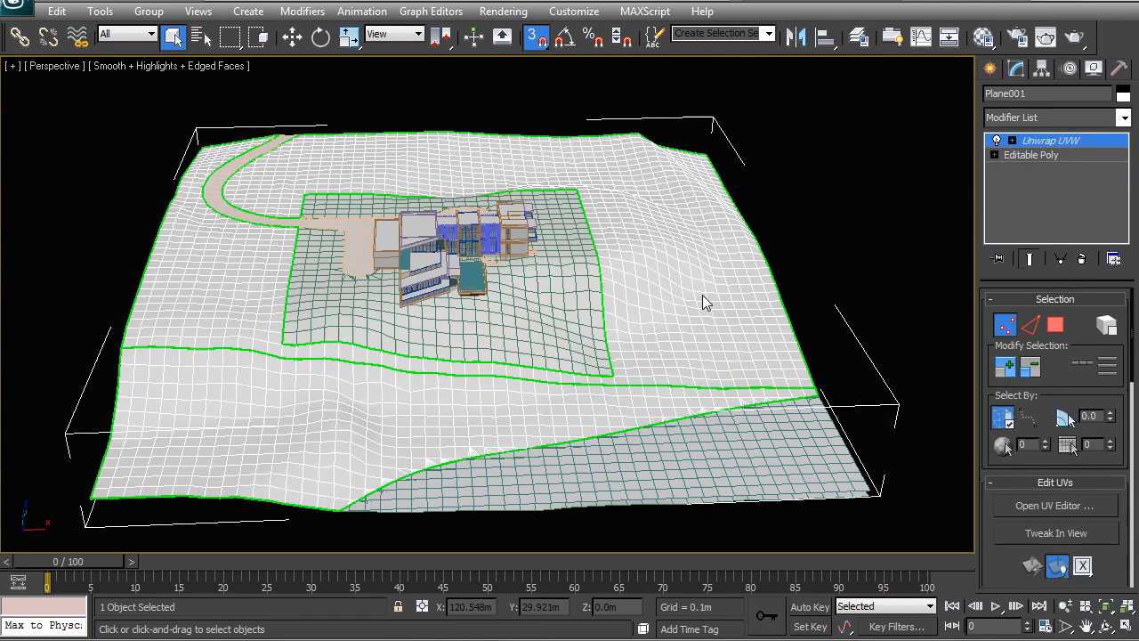
{"action": "right_click", "coordinate": [1024, 141]}
{"action": "left_click", "coordinate": [926, 173]}
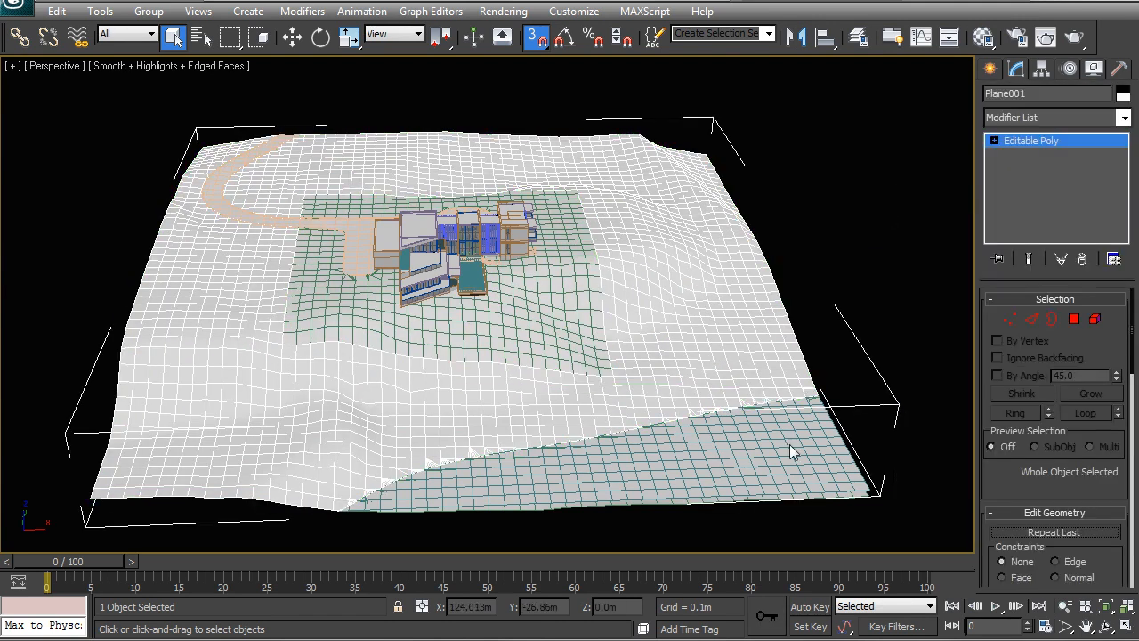
Remove the Unwrap UVW modifier from the seabed mesh under the water surface
{"action": "left_click", "coordinate": [829, 498]}
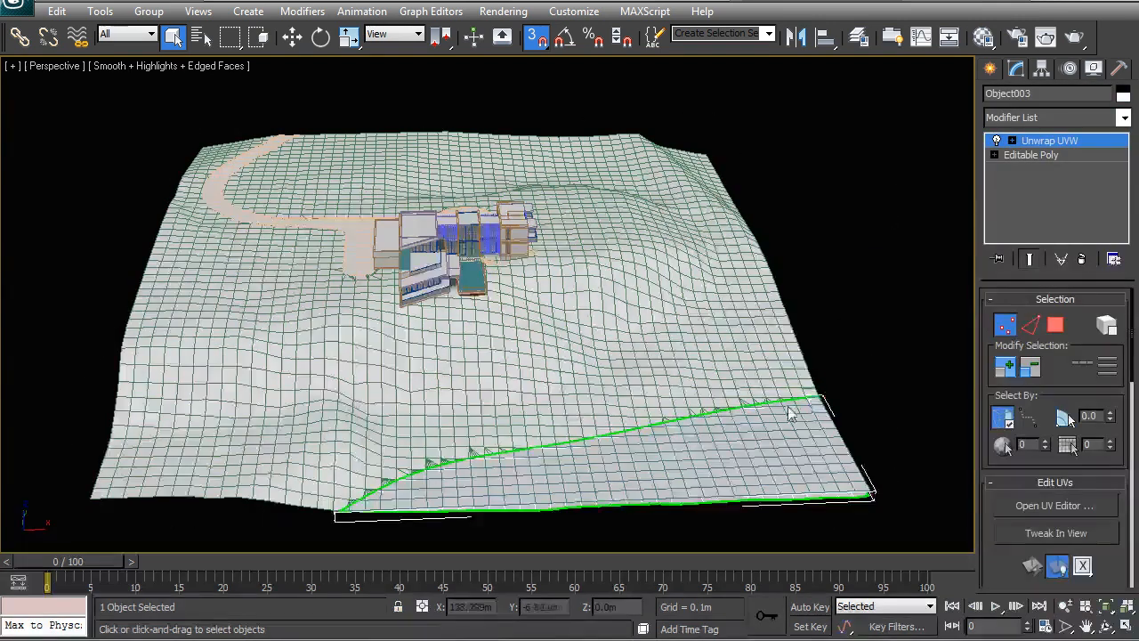
{"action": "middle_click_drag", "start_coordinate": [819, 396], "coordinate": [759, 280]}
{"action": "right_click", "coordinate": [1050, 142]}
{"action": "left_click", "coordinate": [1010, 168]}
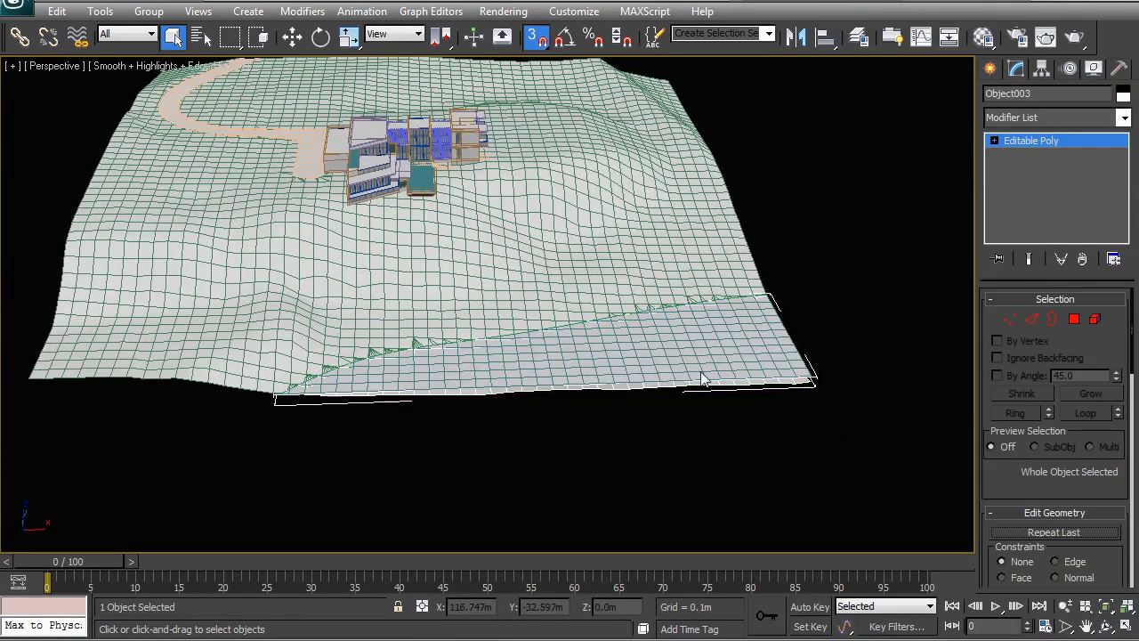
Examine the separate water surface and seabed meshes along the outer edge of the sea
{"action": "middle_click_drag", "start_coordinate": [682, 425], "coordinate": [647, 297], "text": "alt"}
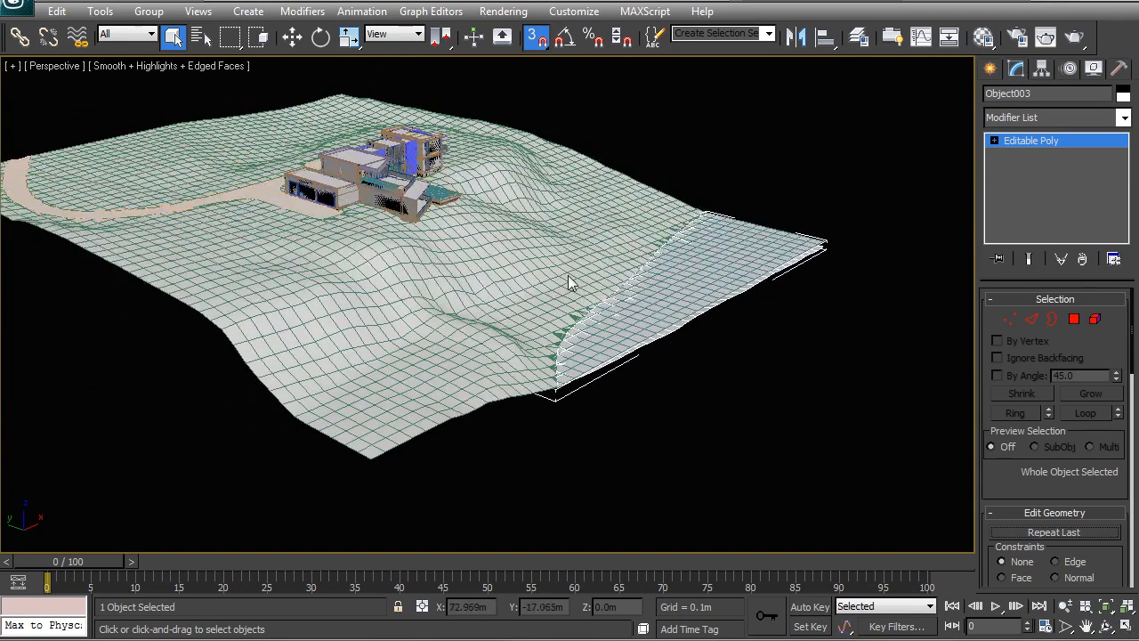
{"action": "scroll", "coordinate": [650, 315], "scroll_direction": "up", "scroll_amount": 4}
{"action": "middle_click_drag", "start_coordinate": [697, 322], "coordinate": [636, 305], "text": "alt"}
{"action": "scroll", "coordinate": [632, 304], "scroll_direction": "up", "scroll_amount": 3}
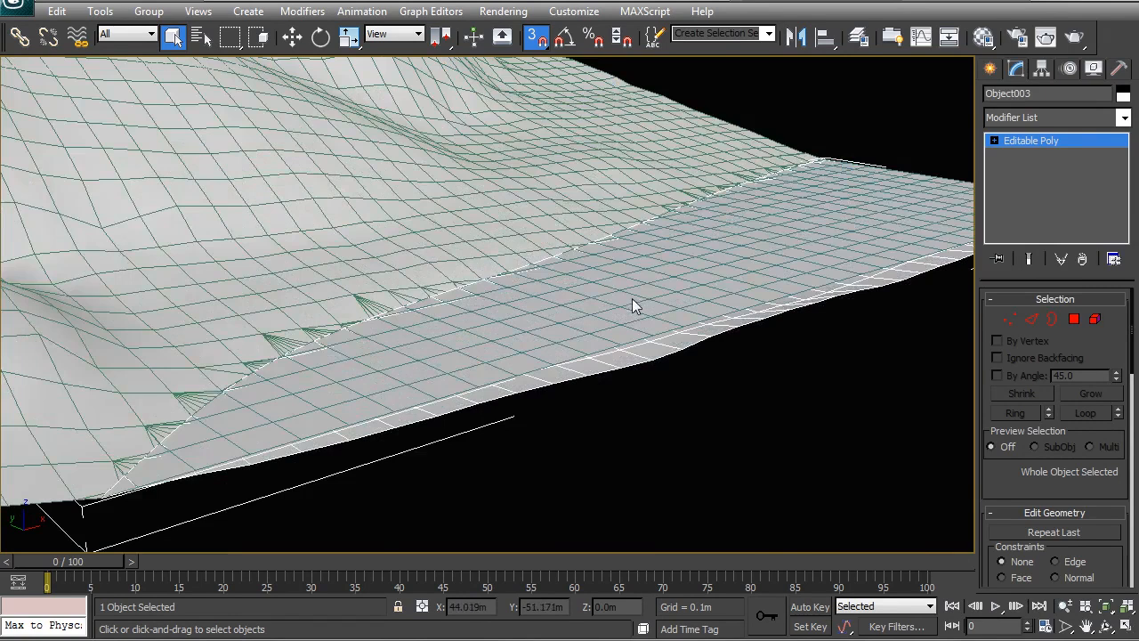
{"action": "left_click", "coordinate": [674, 432]}
{"action": "left_click", "coordinate": [583, 302]}
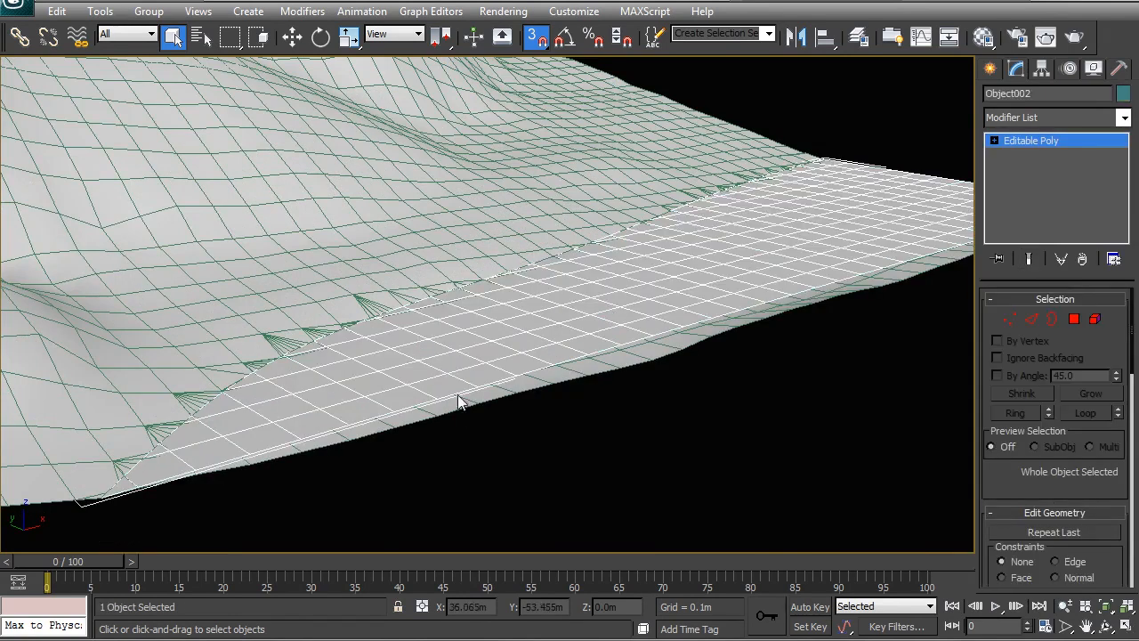
{"action": "left_click", "coordinate": [691, 281]}
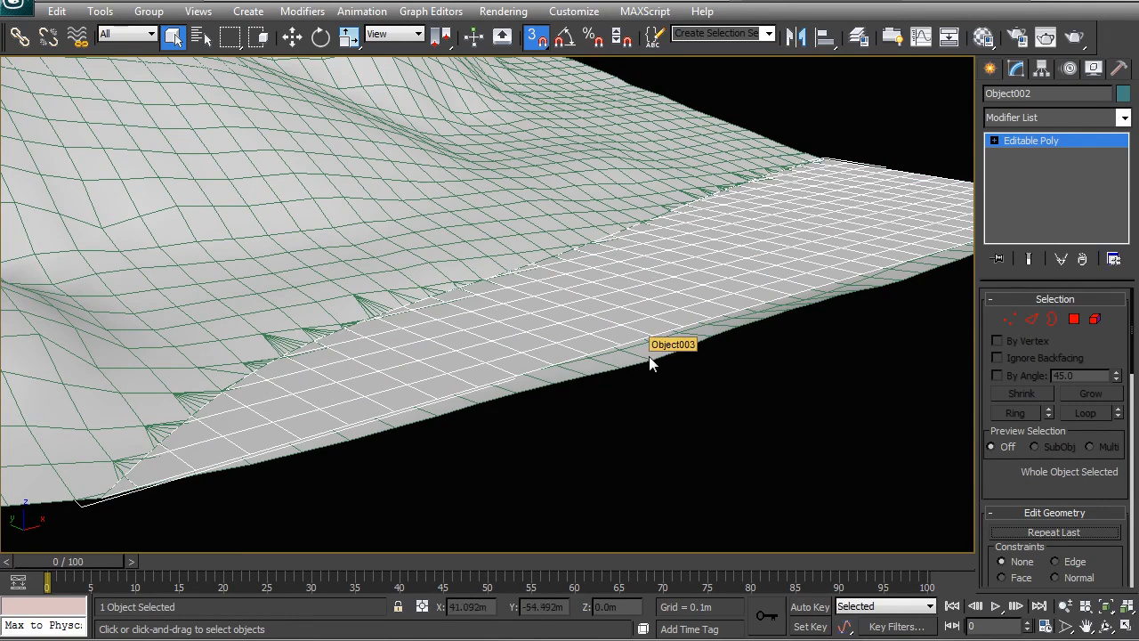
{"action": "left_click", "coordinate": [687, 414]}
{"action": "middle_click_drag", "start_coordinate": [686, 414], "coordinate": [573, 308], "text": "alt"}
{"action": "left_click", "coordinate": [599, 347]}
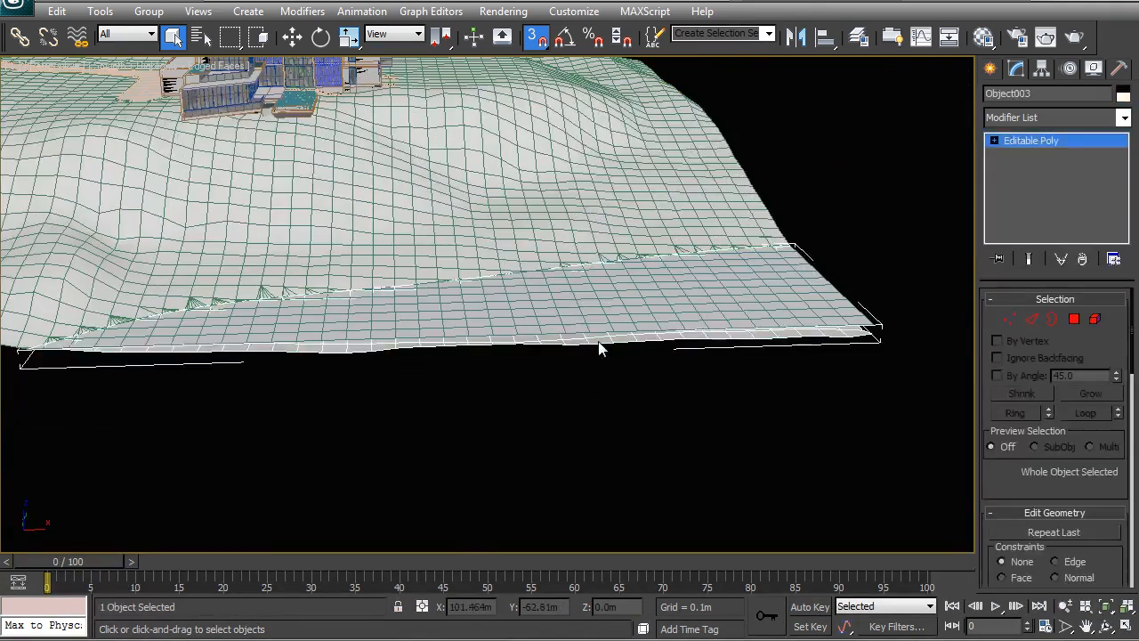
{"action": "left_click", "coordinate": [599, 348]}
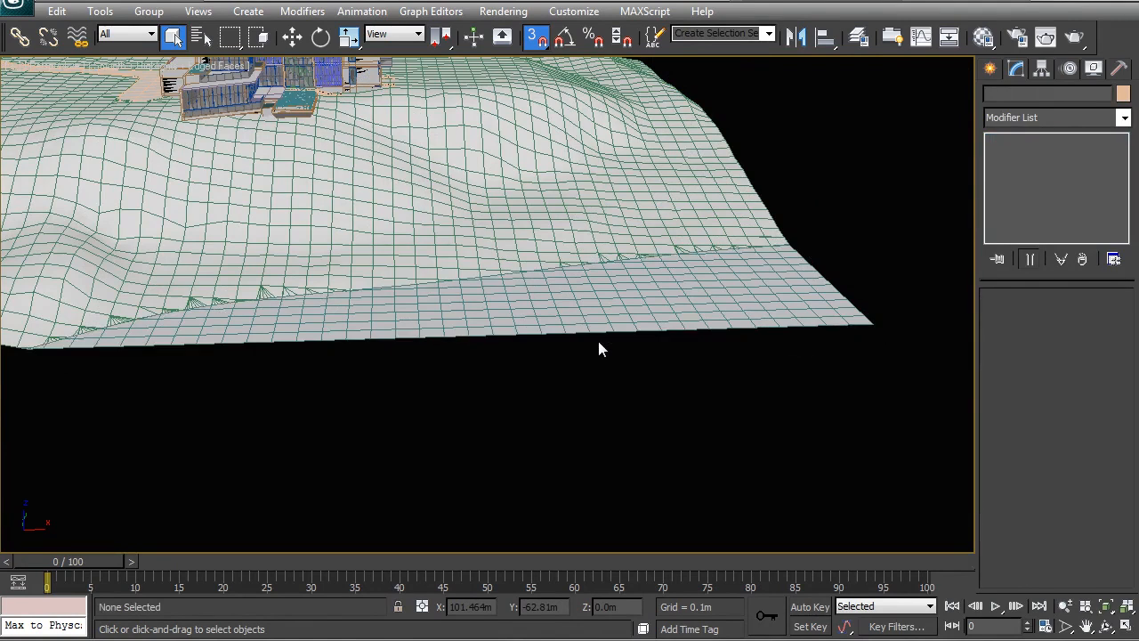
Select the surrounding terrain and the seabed mesh together
{"action": "middle_click_drag", "start_coordinate": [445, 320], "coordinate": [669, 286], "text": "alt"}
{"action": "left_click", "coordinate": [661, 326]}
{"action": "middle_click_drag", "start_coordinate": [761, 272], "coordinate": [547, 206], "text": "alt"}
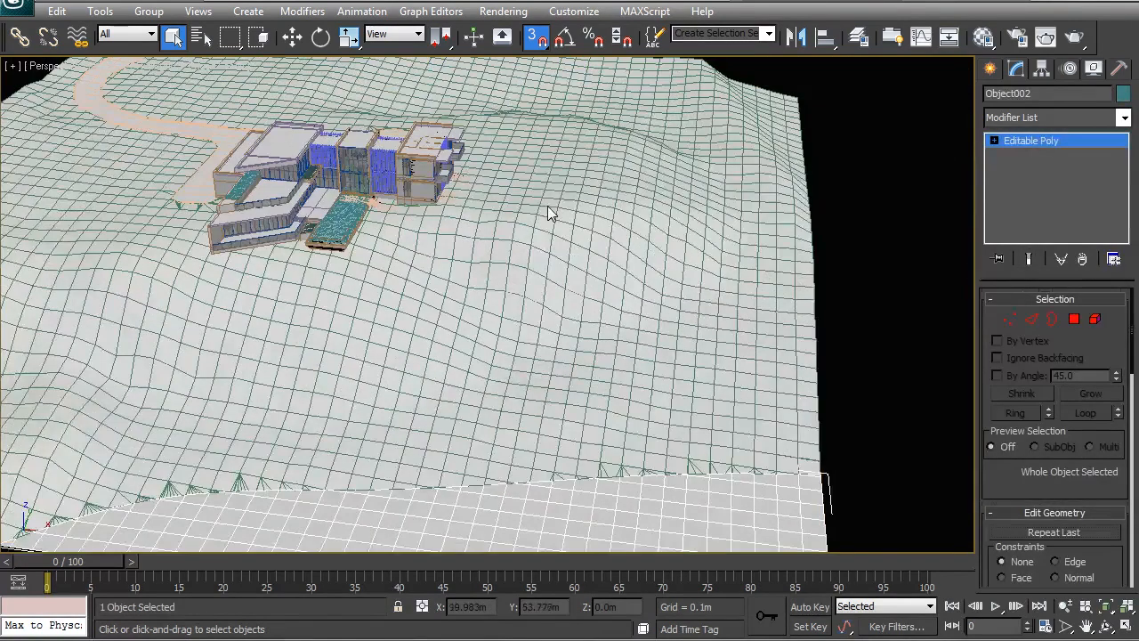
{"action": "left_click", "coordinate": [547, 206], "text": "ctrl"}
{"action": "middle_click_drag", "start_coordinate": [628, 418], "coordinate": [660, 413], "text": "alt"}
{"action": "scroll", "coordinate": [355, 256], "scroll_direction": "down", "scroll_amount": 3}
{"action": "middle_click_drag", "start_coordinate": [356, 256], "coordinate": [391, 301], "text": "alt"}
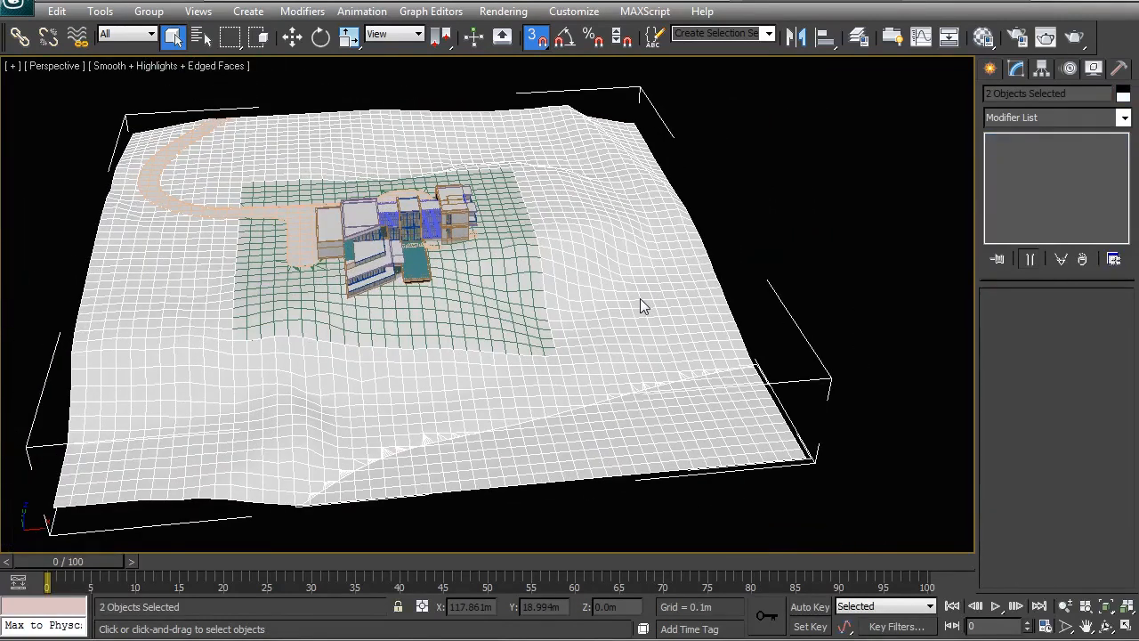
Create a VRayMtl in the unused material slot below the first one and name it Site Far
{"action": "key", "text": "m"}
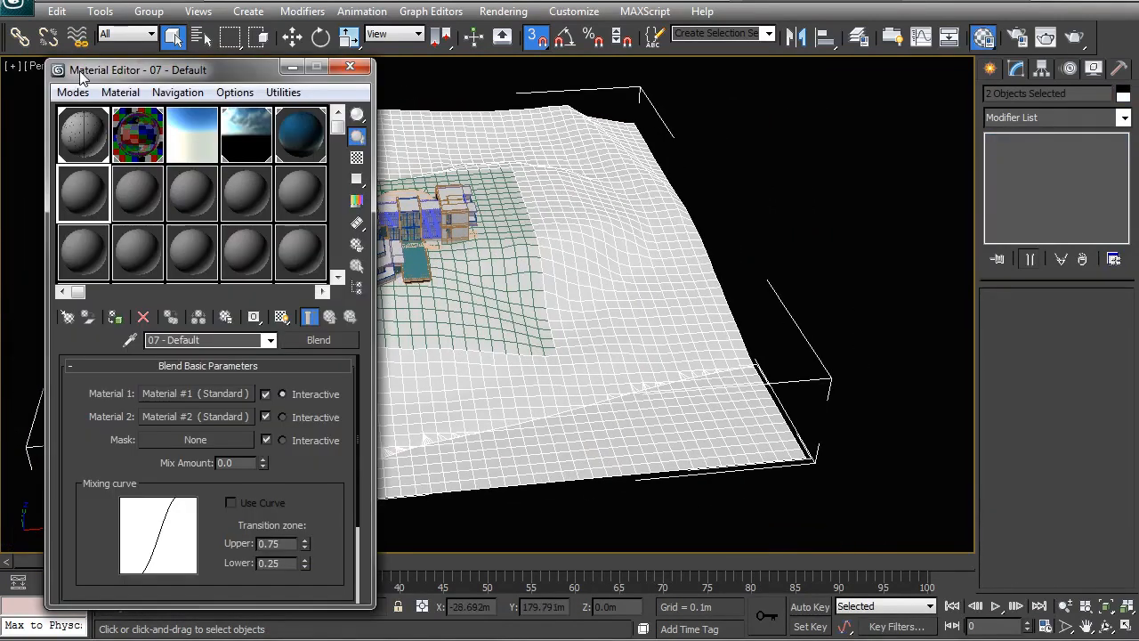
{"action": "left_click", "coordinate": [105, 205]}
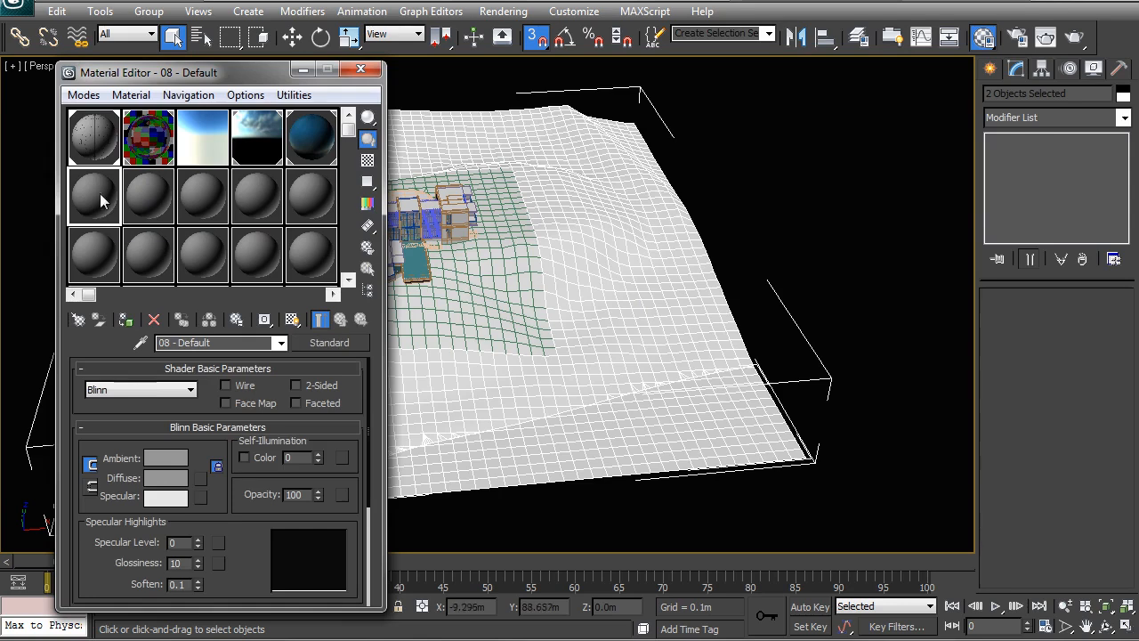
{"action": "left_click", "coordinate": [330, 346]}
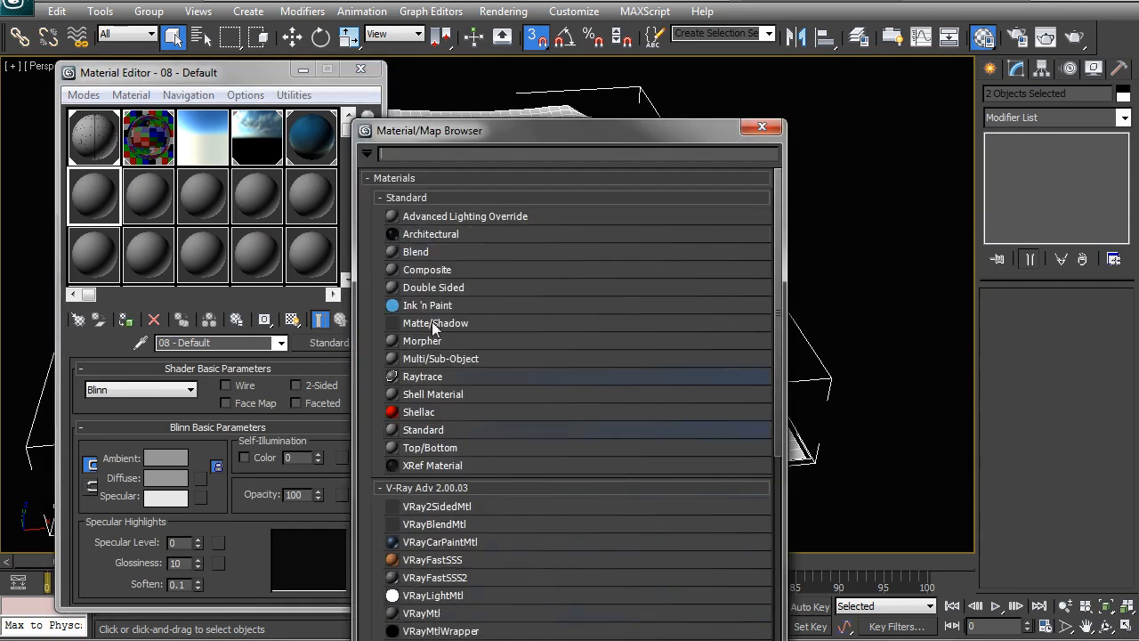
{"action": "double_click", "coordinate": [437, 507]}
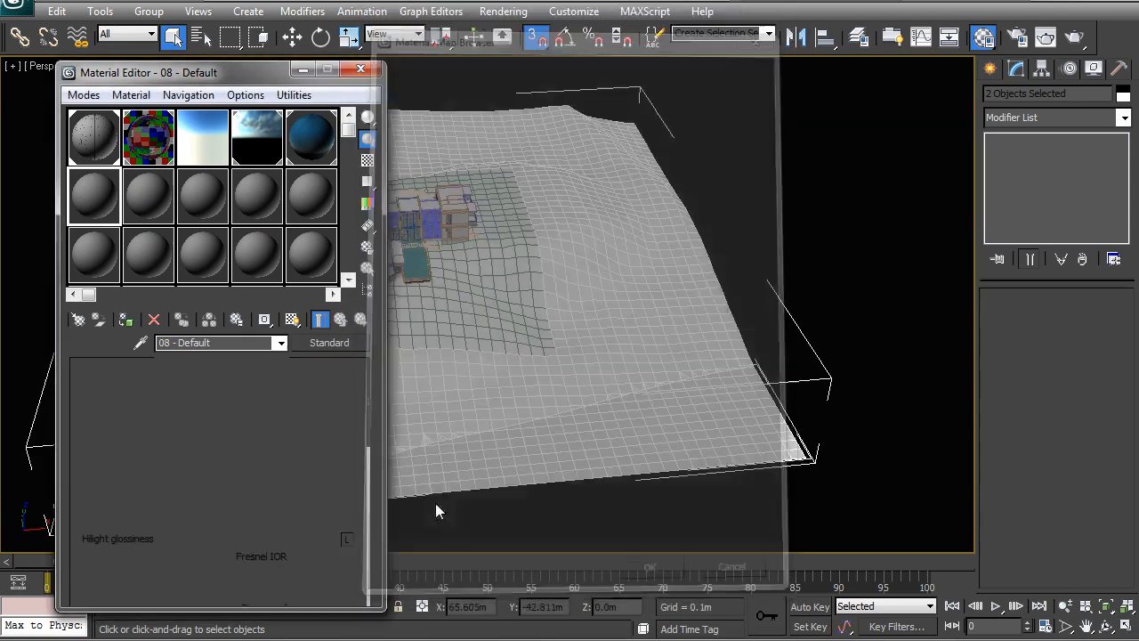
{"action": "left_click", "coordinate": [233, 343]}
{"action": "type", "text": "S"}
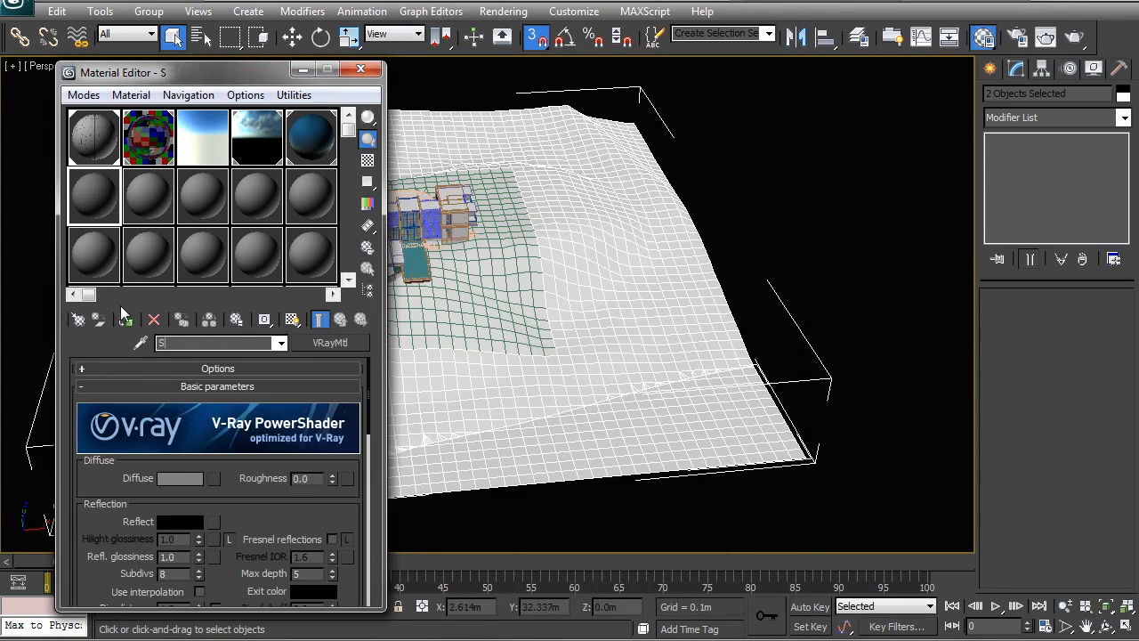
{"action": "type", "text": "ite Far"}
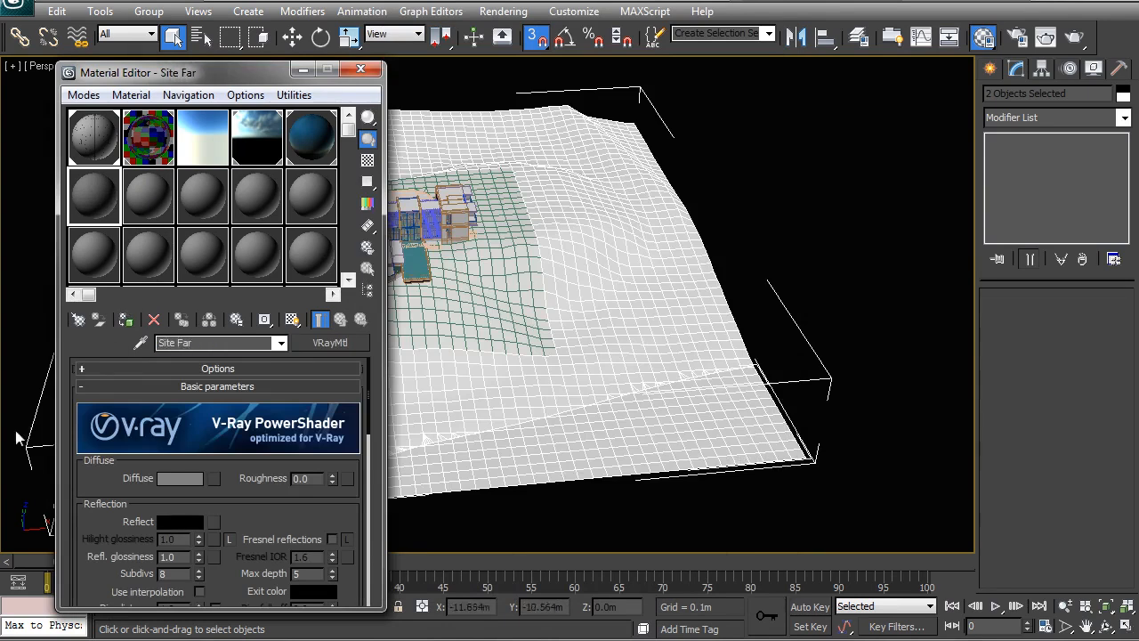
Load site texture_far_dif from the project's textures folder as Site Far's diffuse bitmap and show it in the viewport
{"action": "left_click", "coordinate": [211, 478]}
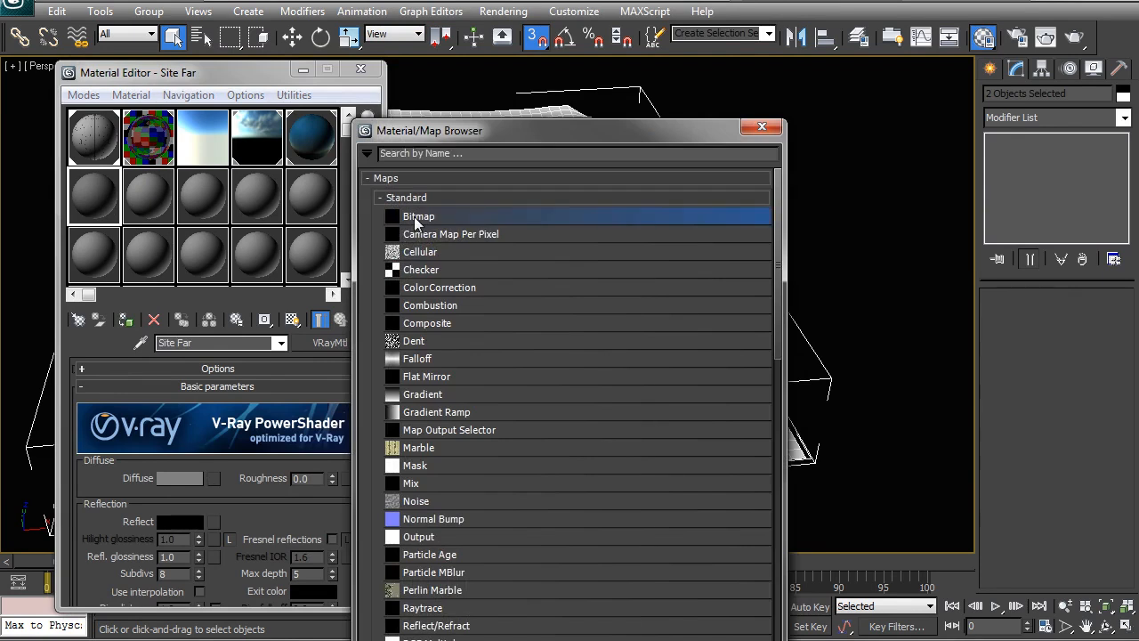
{"action": "double_click", "coordinate": [417, 216]}
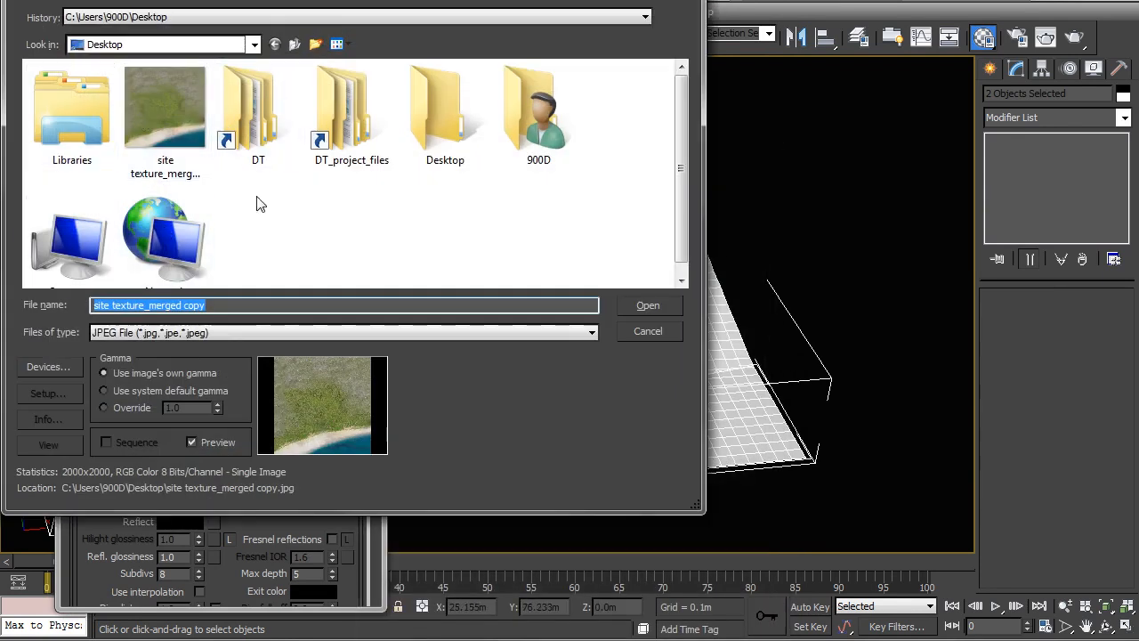
{"action": "double_click", "coordinate": [352, 115]}
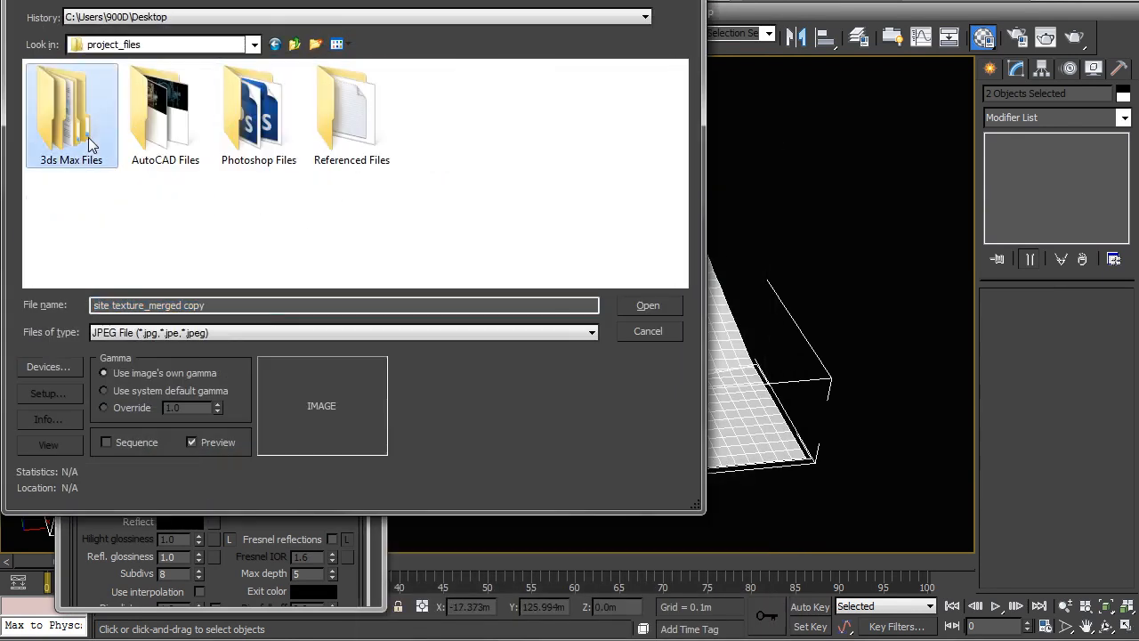
{"action": "double_click", "coordinate": [89, 144]}
{"action": "double_click", "coordinate": [166, 107]}
{"action": "left_click_drag", "start_coordinate": [684, 90], "coordinate": [683, 182]}
{"action": "left_click", "coordinate": [352, 169]}
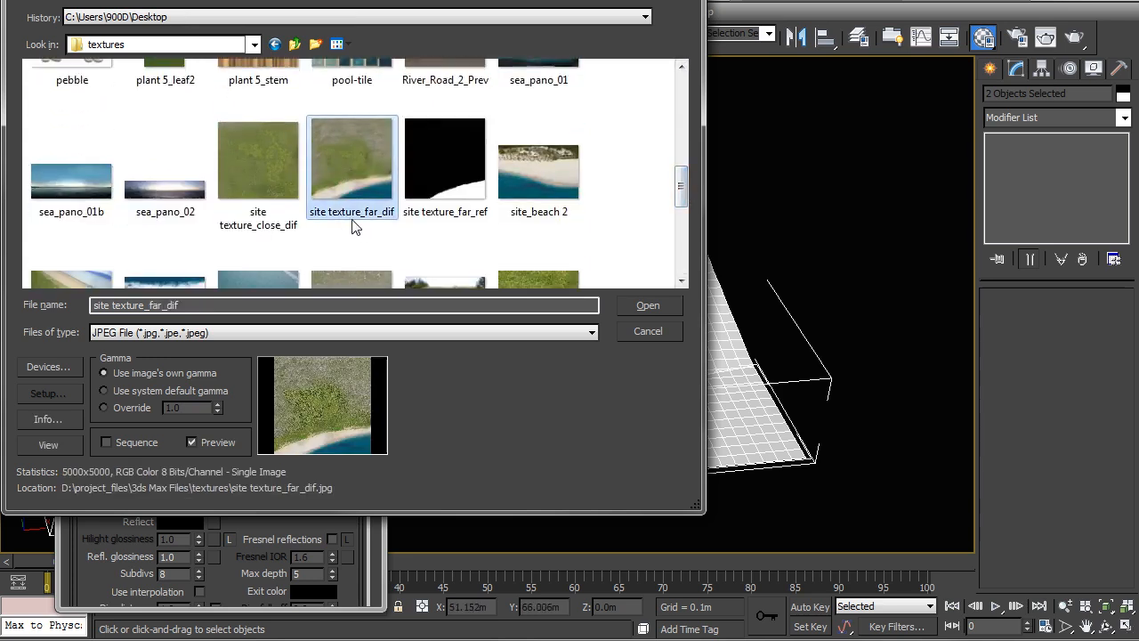
{"action": "double_click", "coordinate": [349, 163]}
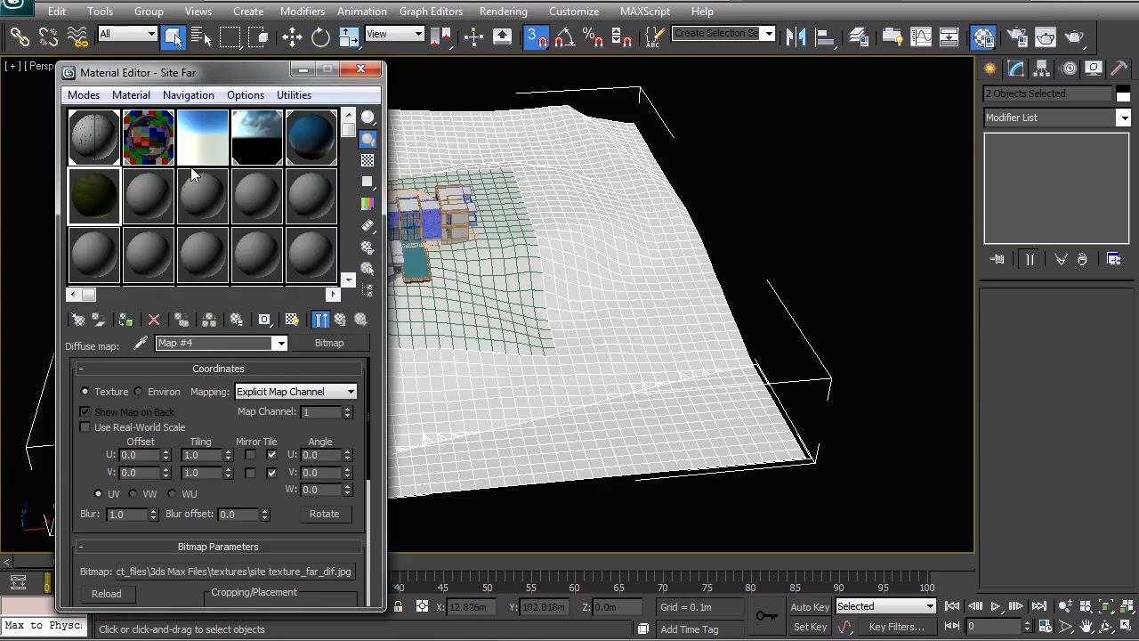
{"action": "left_click", "coordinate": [292, 319]}
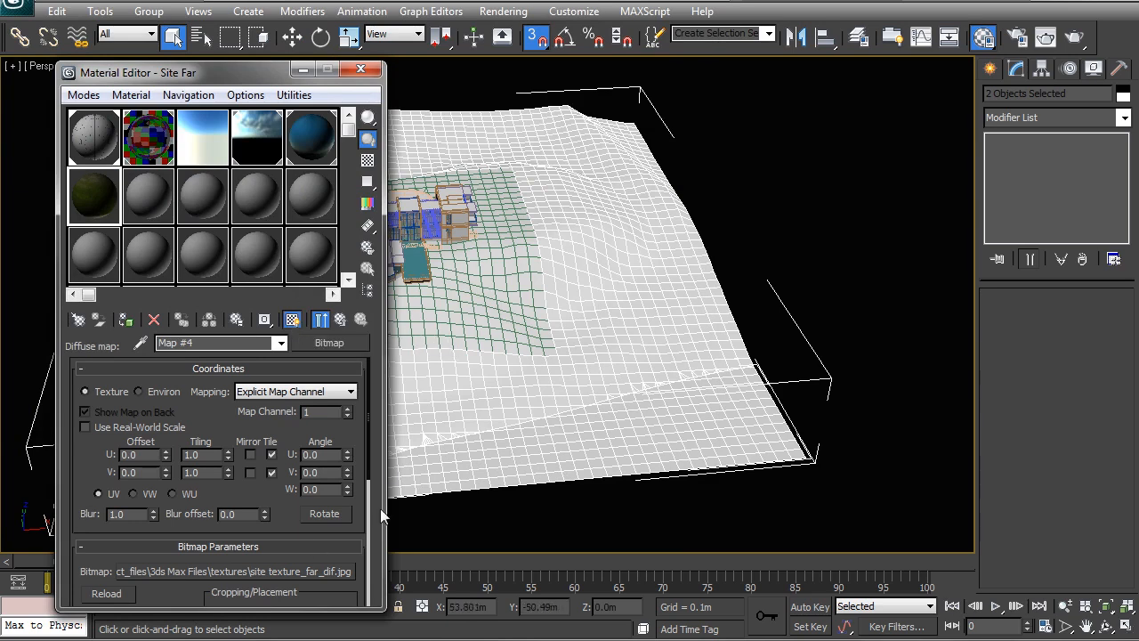
Load the black-and-white site texture_far_ref bitmap as the Site Far material's reflect map
{"action": "left_click_drag", "start_coordinate": [369, 422], "coordinate": [360, 534]}
{"action": "left_click", "coordinate": [341, 322]}
{"action": "left_click", "coordinate": [201, 469]}
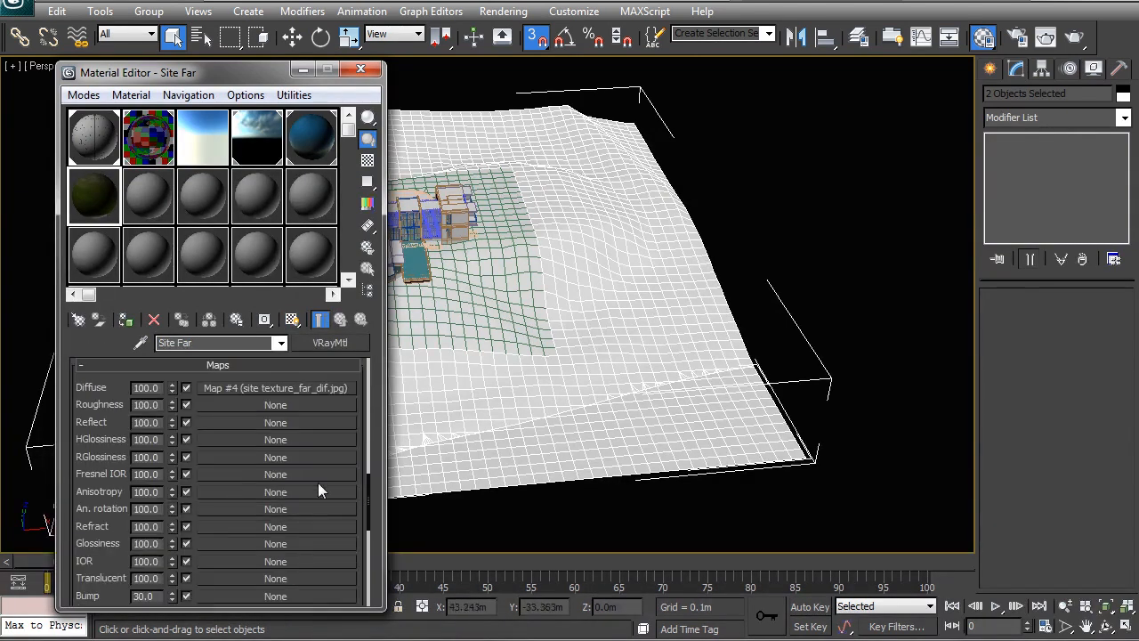
{"action": "left_click_drag", "start_coordinate": [370, 484], "coordinate": [367, 516]}
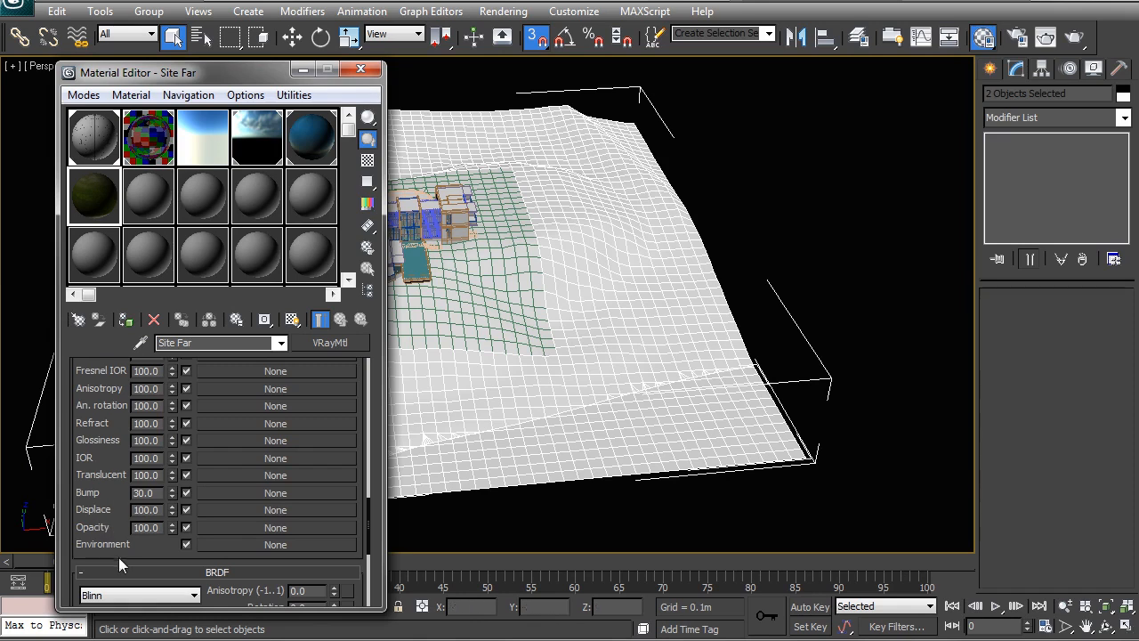
{"action": "left_click_drag", "start_coordinate": [368, 502], "coordinate": [367, 463]}
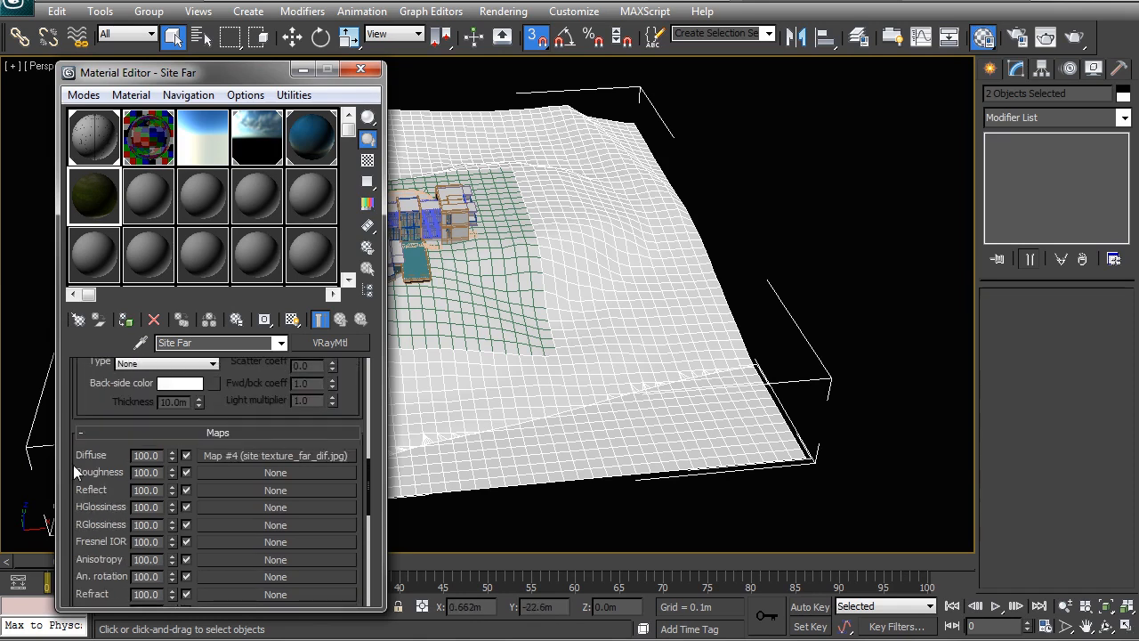
{"action": "left_click", "coordinate": [220, 489]}
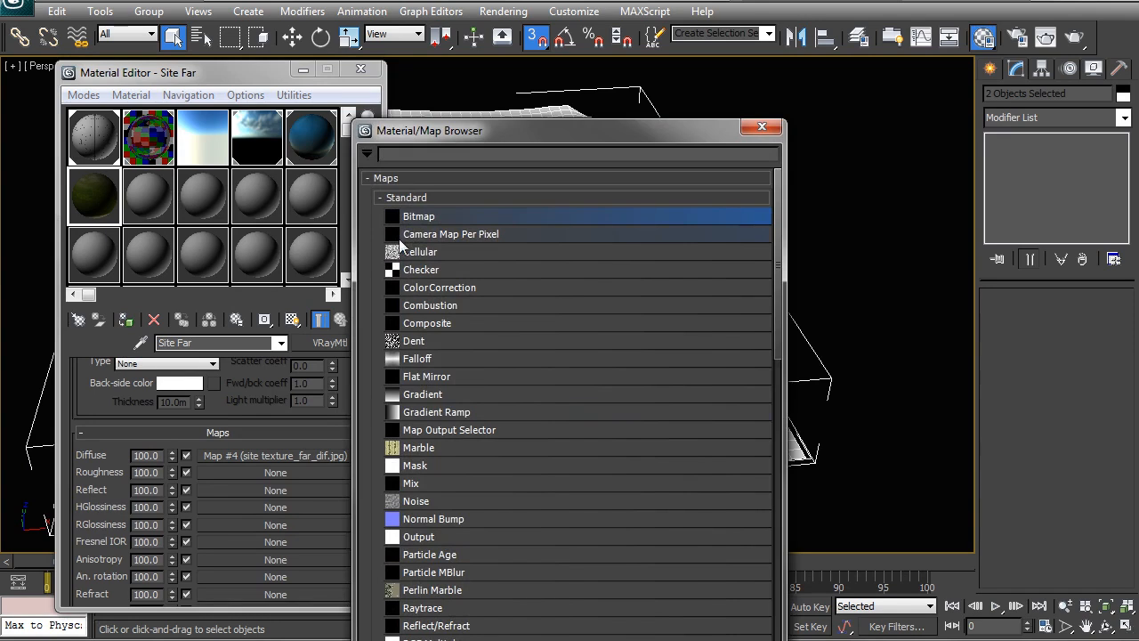
{"action": "double_click", "coordinate": [419, 223]}
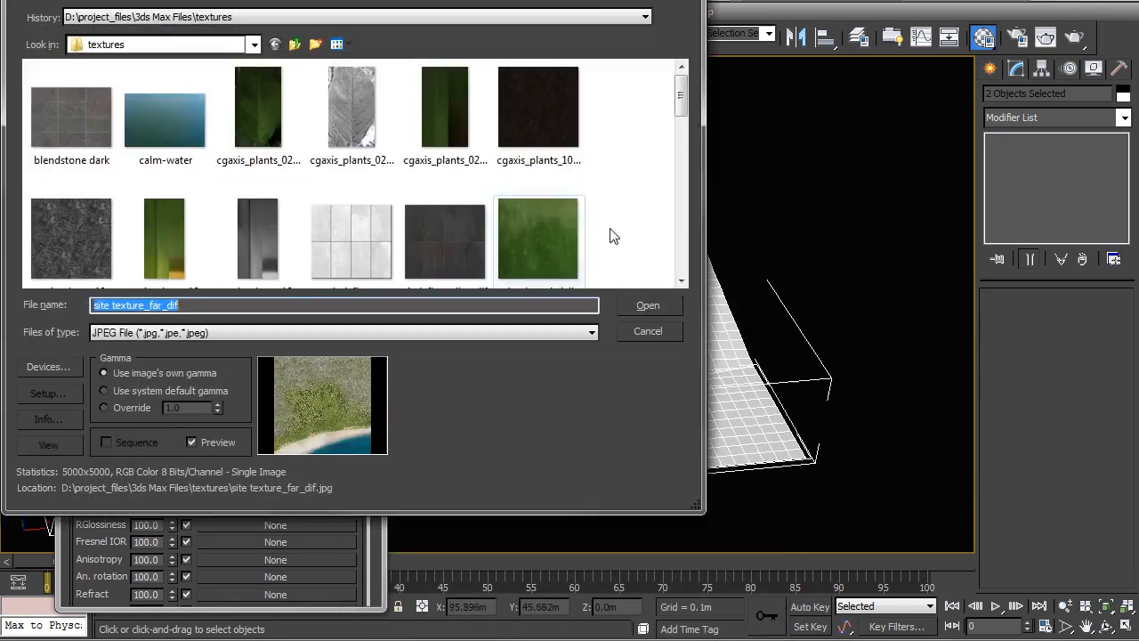
{"action": "left_click_drag", "start_coordinate": [683, 114], "coordinate": [698, 177]}
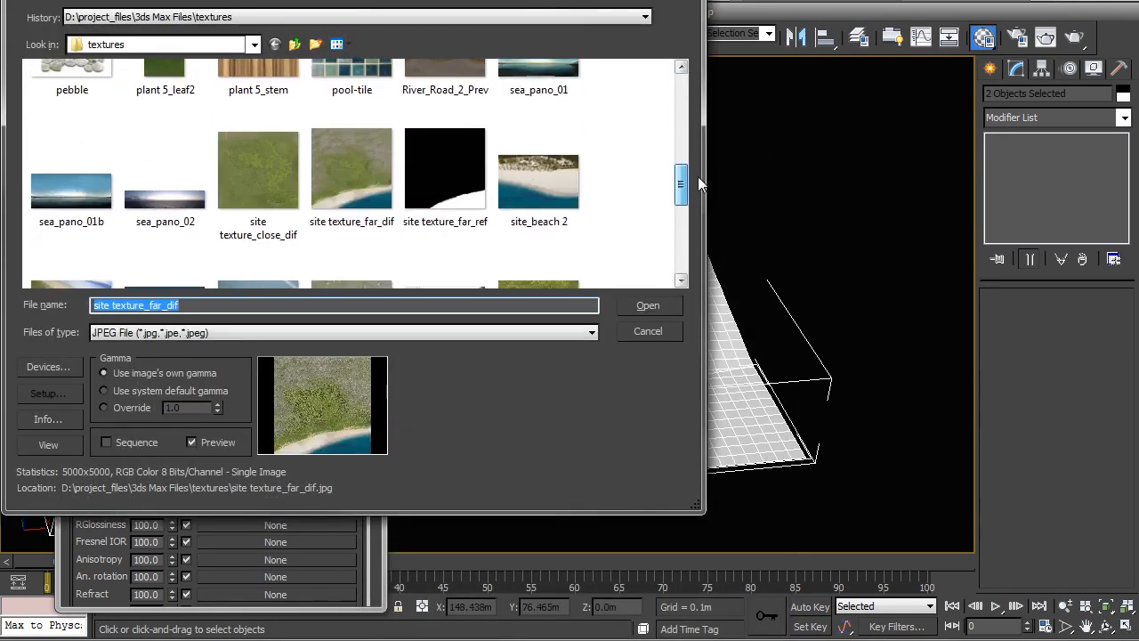
{"action": "left_click", "coordinate": [467, 169]}
{"action": "double_click", "coordinate": [458, 198]}
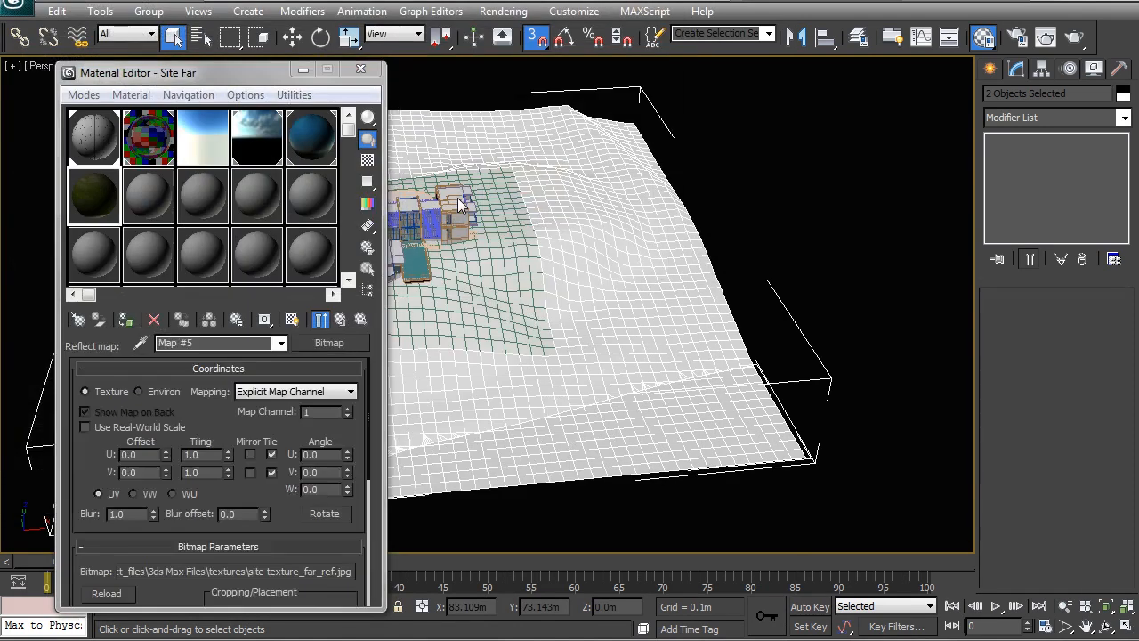
Enlarge the Site Far sample preview, rotate the sphere to its sea area and turn on the checkered background
{"action": "double_click", "coordinate": [98, 204]}
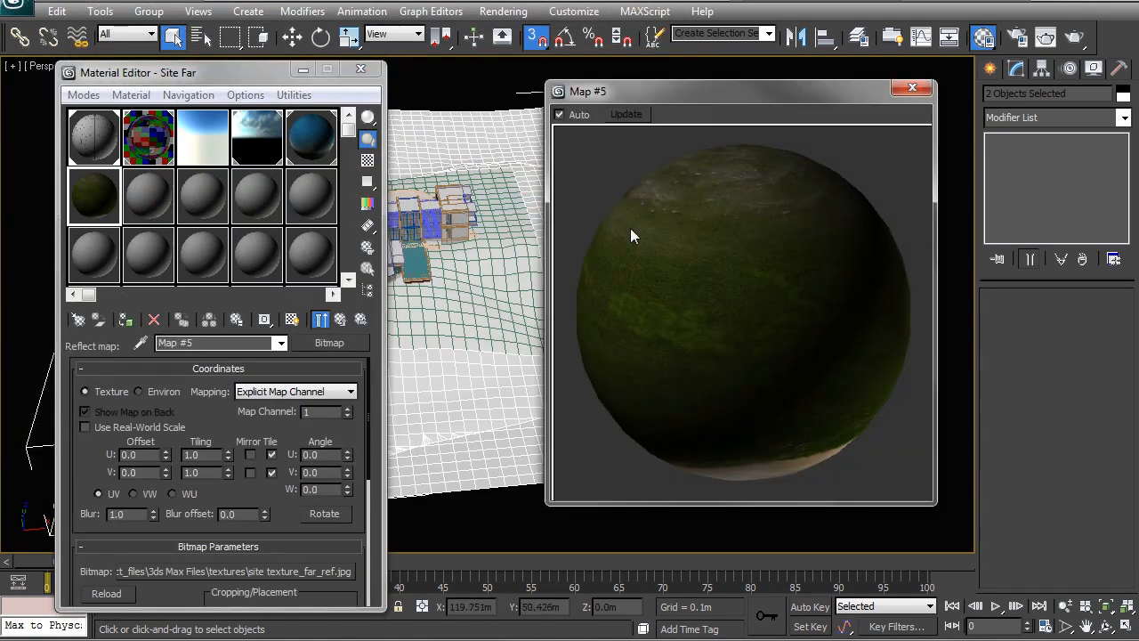
{"action": "left_click_drag", "start_coordinate": [694, 93], "coordinate": [560, 95]}
{"action": "right_click", "coordinate": [559, 229]}
{"action": "left_click", "coordinate": [608, 253]}
{"action": "left_click_drag", "start_coordinate": [655, 258], "coordinate": [703, 397]}
{"action": "left_click_drag", "start_coordinate": [608, 309], "coordinate": [544, 293]}
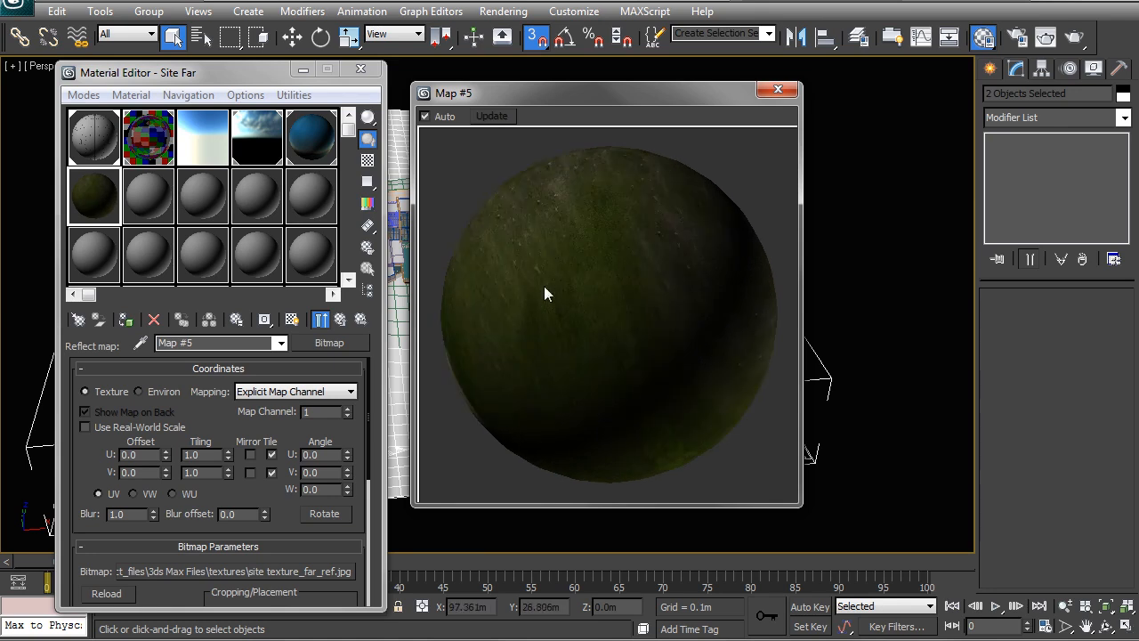
{"action": "left_click_drag", "start_coordinate": [636, 318], "coordinate": [675, 340]}
{"action": "right_click", "coordinate": [668, 305]}
{"action": "left_click_drag", "start_coordinate": [728, 95], "coordinate": [744, 99]}
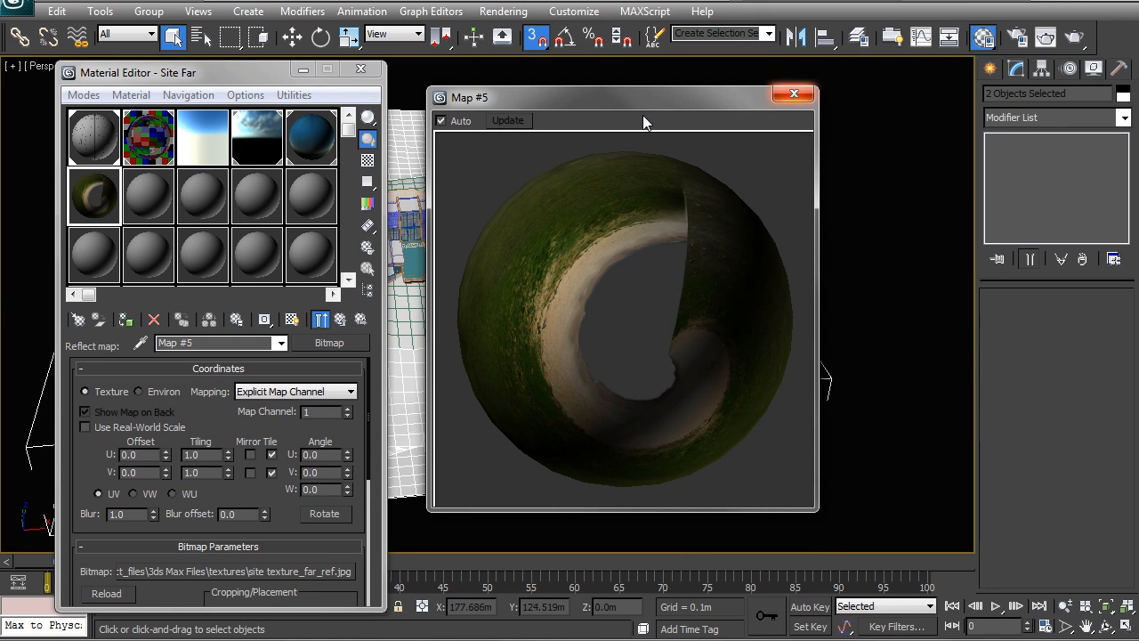
{"action": "left_click", "coordinate": [368, 161]}
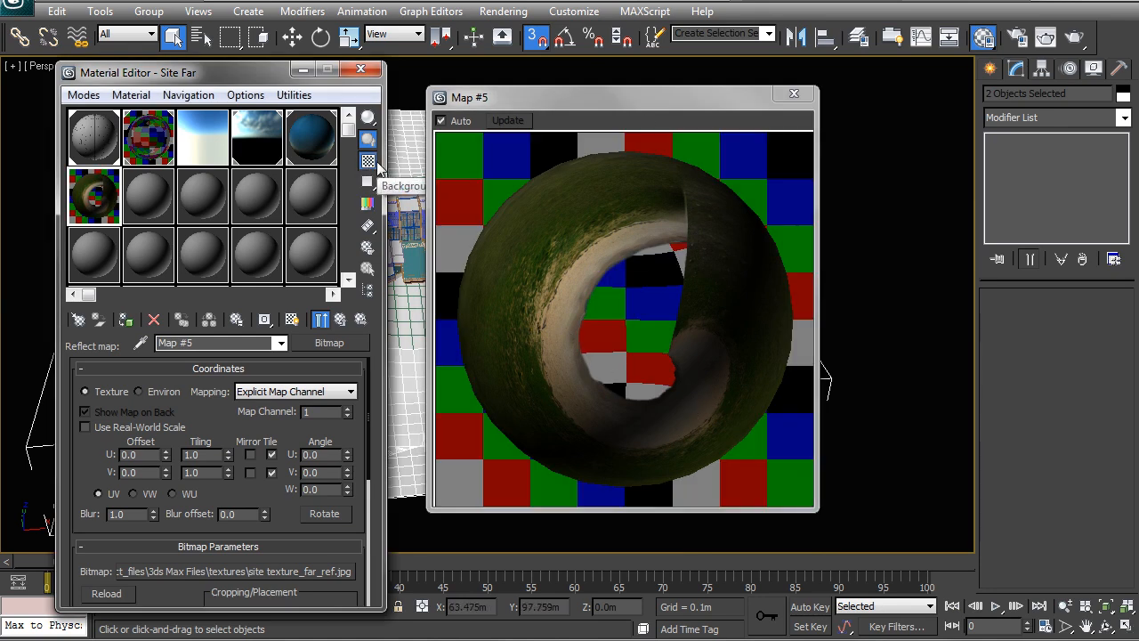
Set Site Far's reflect map amount to 25 and its reflection glossiness to 0.9
{"action": "left_click", "coordinate": [342, 321]}
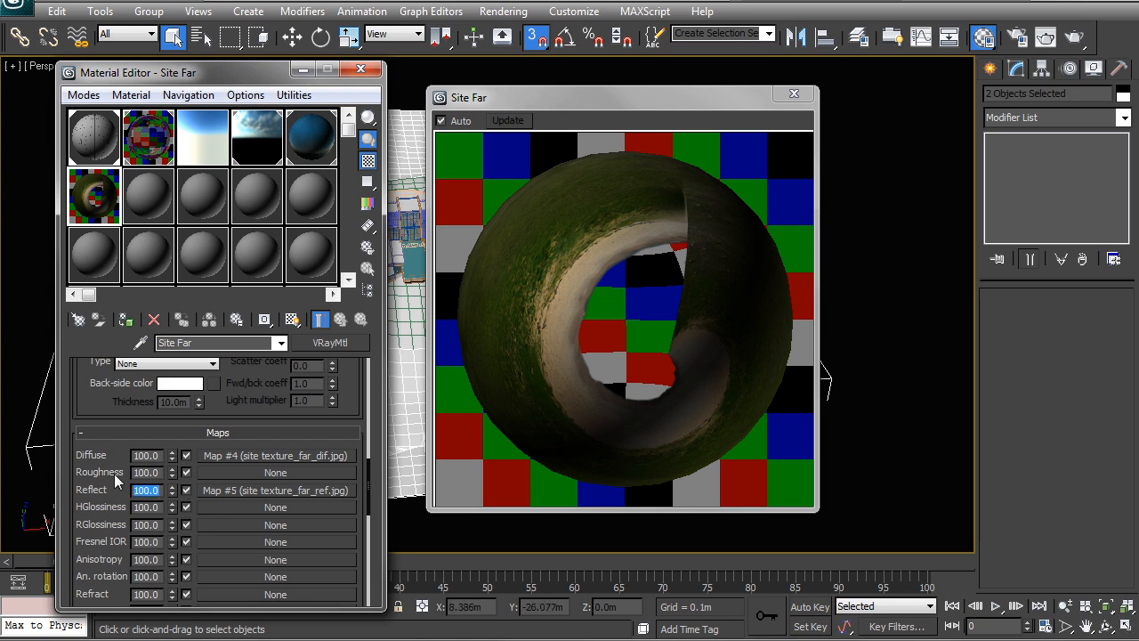
{"action": "type", "text": "25"}
{"action": "key", "text": "Return"}
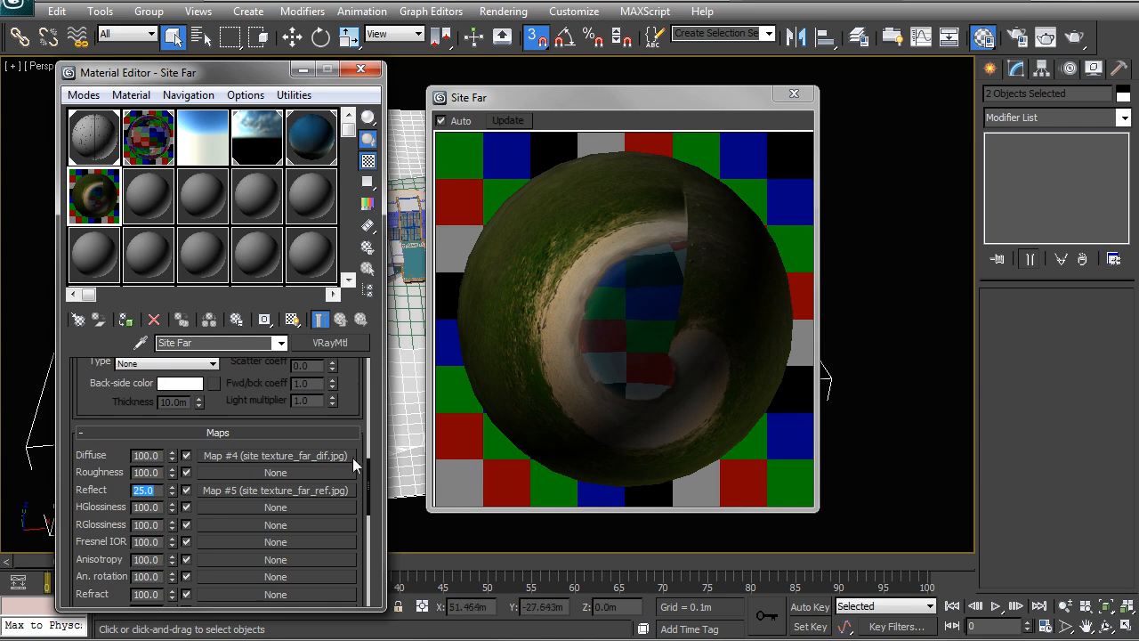
{"action": "left_click_drag", "start_coordinate": [365, 465], "coordinate": [365, 382]}
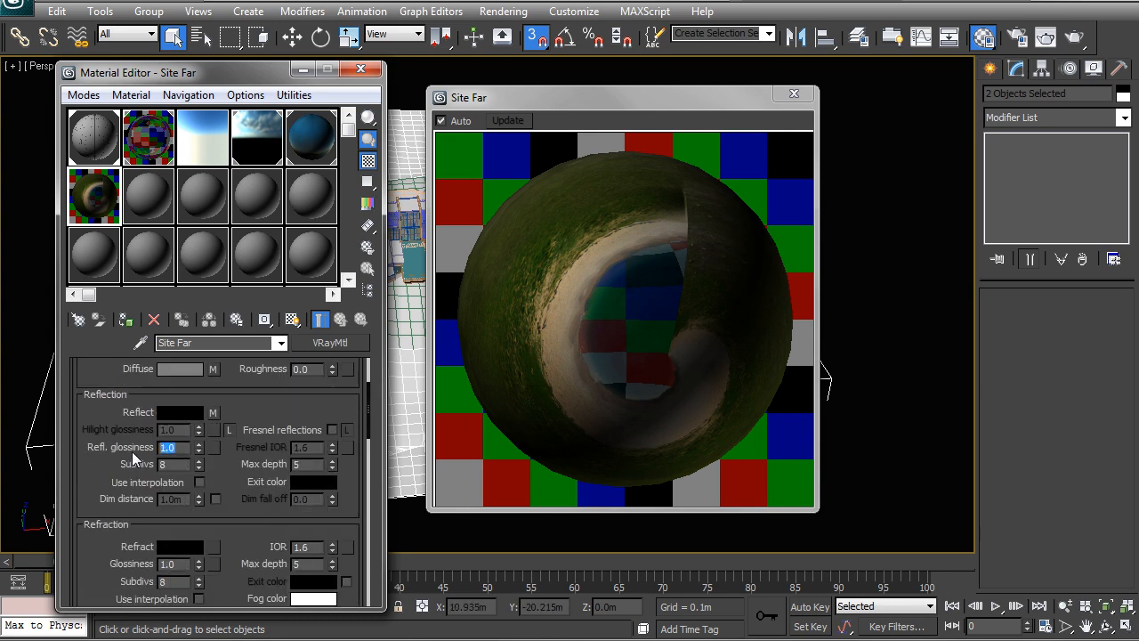
{"action": "key", "text": "Return"}
{"action": "left_click_drag", "start_coordinate": [366, 404], "coordinate": [365, 392]}
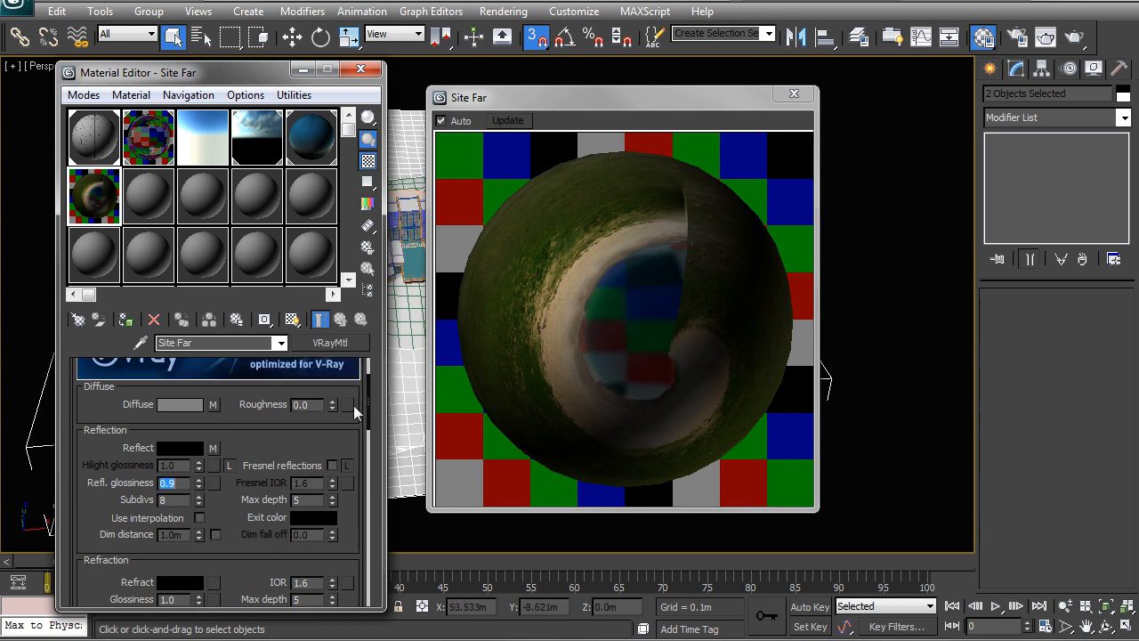
Copy the Site Far material to the adjacent unused slot and name the copy Site Close
{"action": "left_click", "coordinate": [145, 198]}
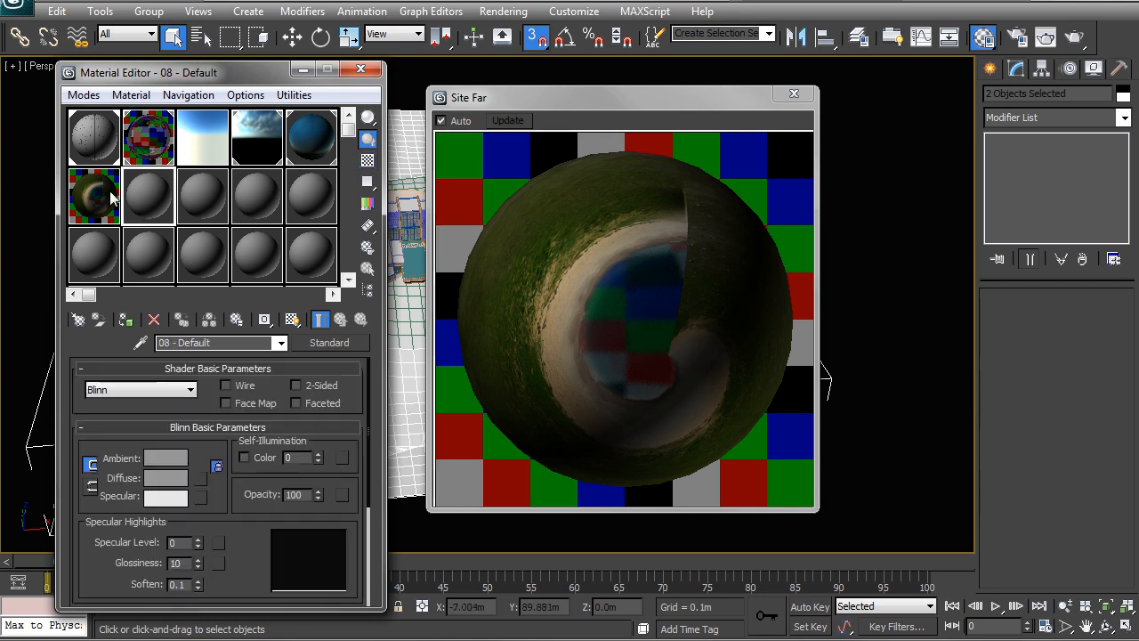
{"action": "left_click", "coordinate": [111, 194]}
{"action": "left_click", "coordinate": [138, 202]}
{"action": "right_click", "coordinate": [145, 190]}
{"action": "left_click", "coordinate": [189, 202]}
{"action": "left_click_drag", "start_coordinate": [133, 203], "coordinate": [140, 214]}
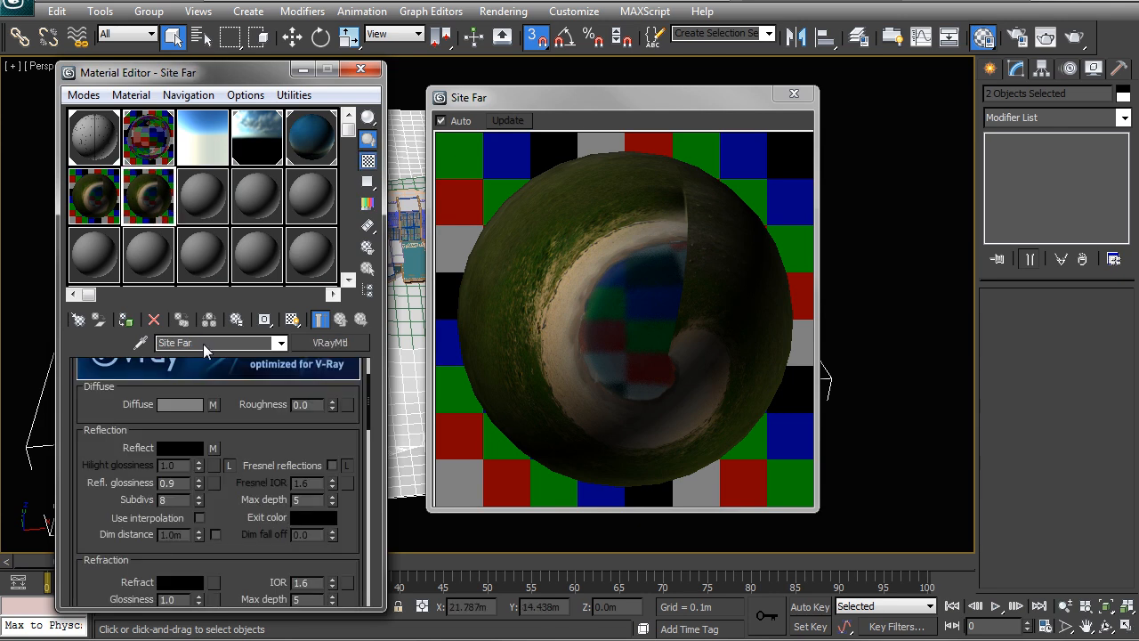
{"action": "type", "text": "Close"}
Clear Site Close's reflect map and replace its diffuse bitmap with site texture_close_dif
{"action": "right_click", "coordinate": [212, 447]}
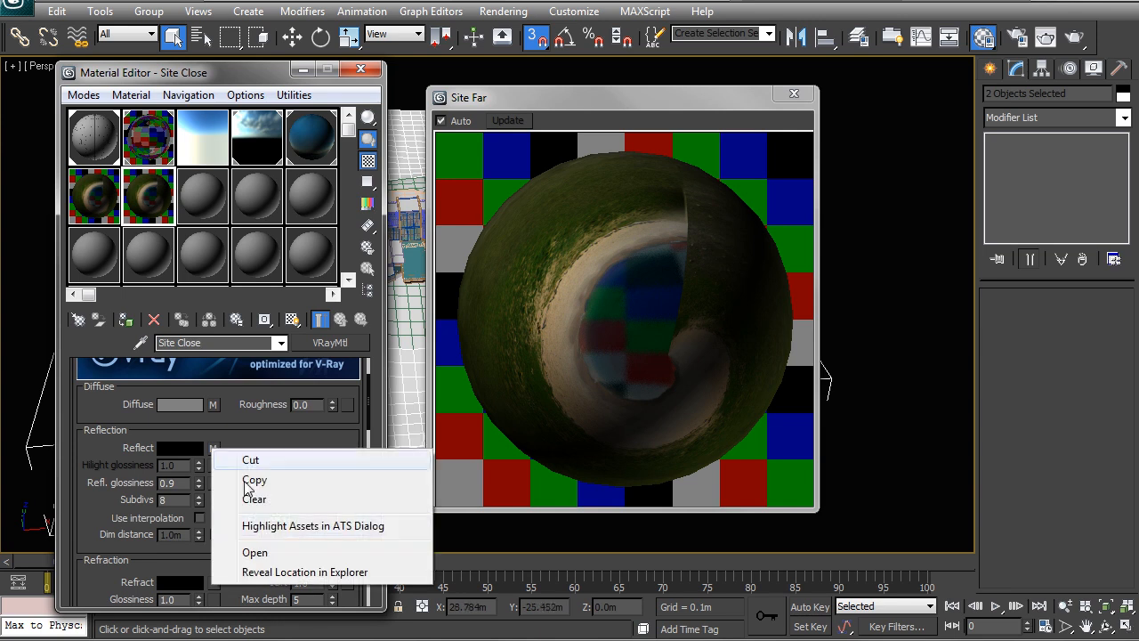
{"action": "left_click", "coordinate": [252, 498]}
{"action": "left_click", "coordinate": [213, 404]}
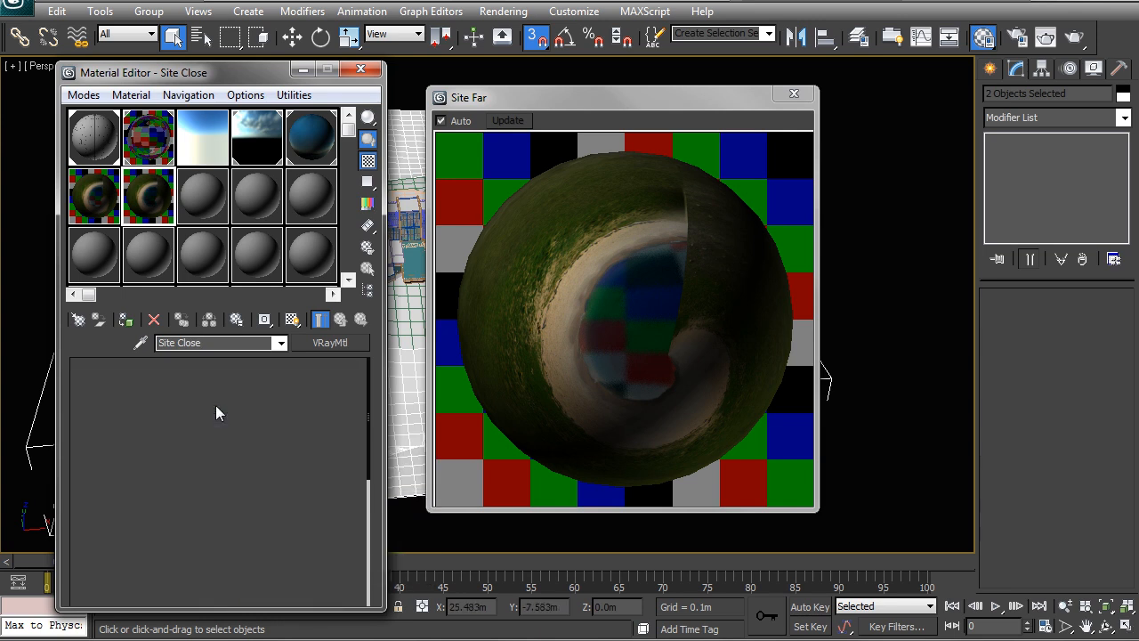
{"action": "left_click", "coordinate": [253, 571]}
{"action": "left_click_drag", "start_coordinate": [754, 222], "coordinate": [746, 317]}
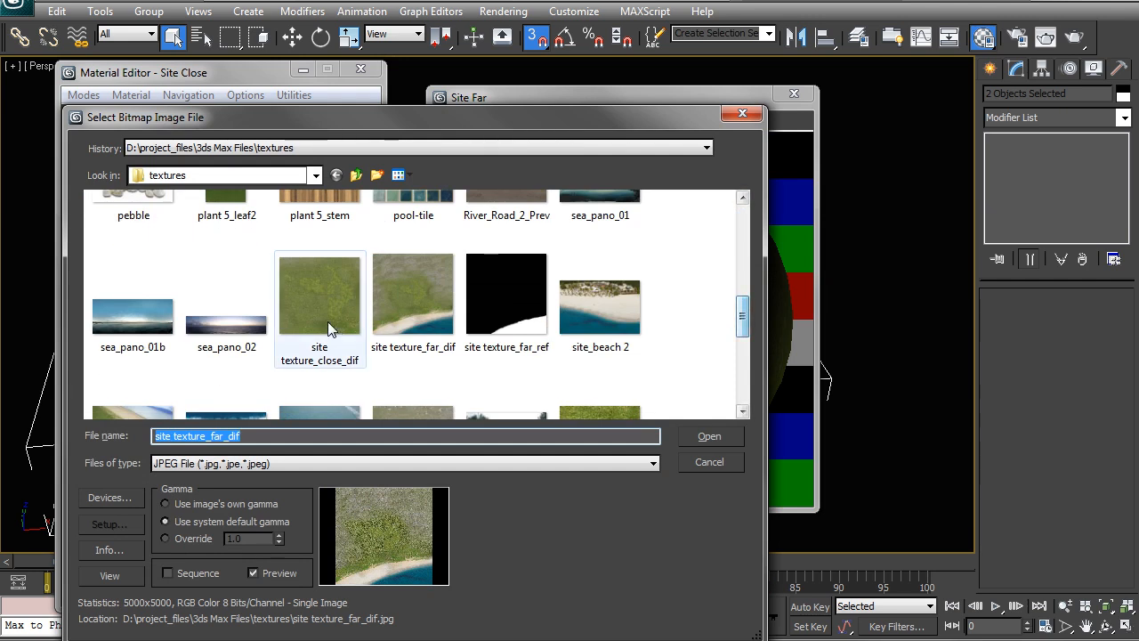
{"action": "left_click", "coordinate": [323, 348]}
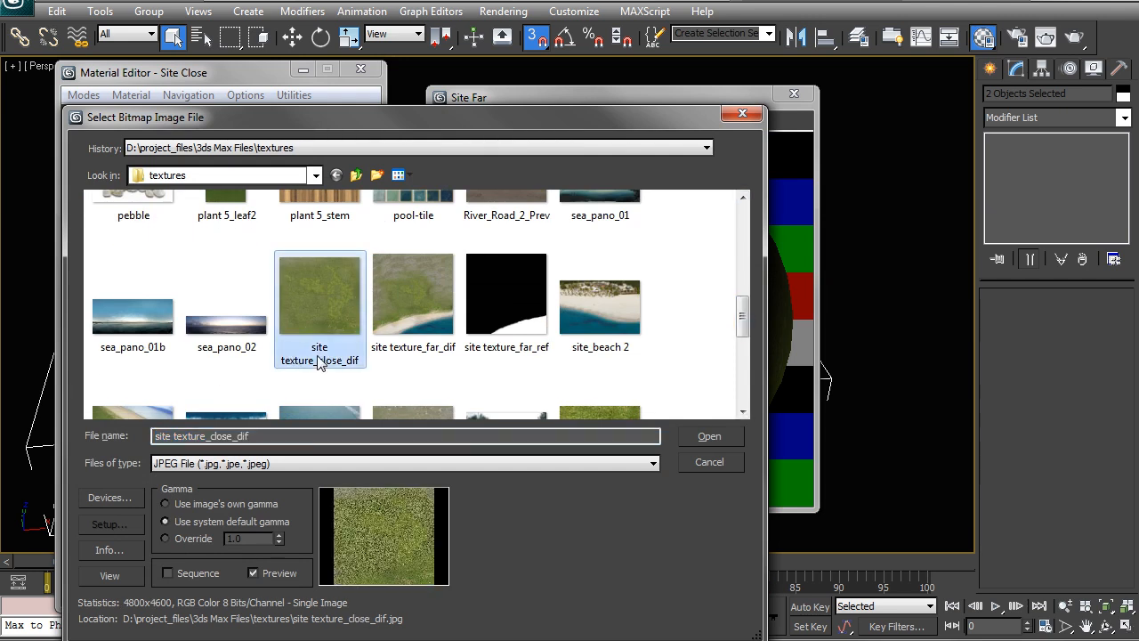
{"action": "left_click", "coordinate": [709, 436]}
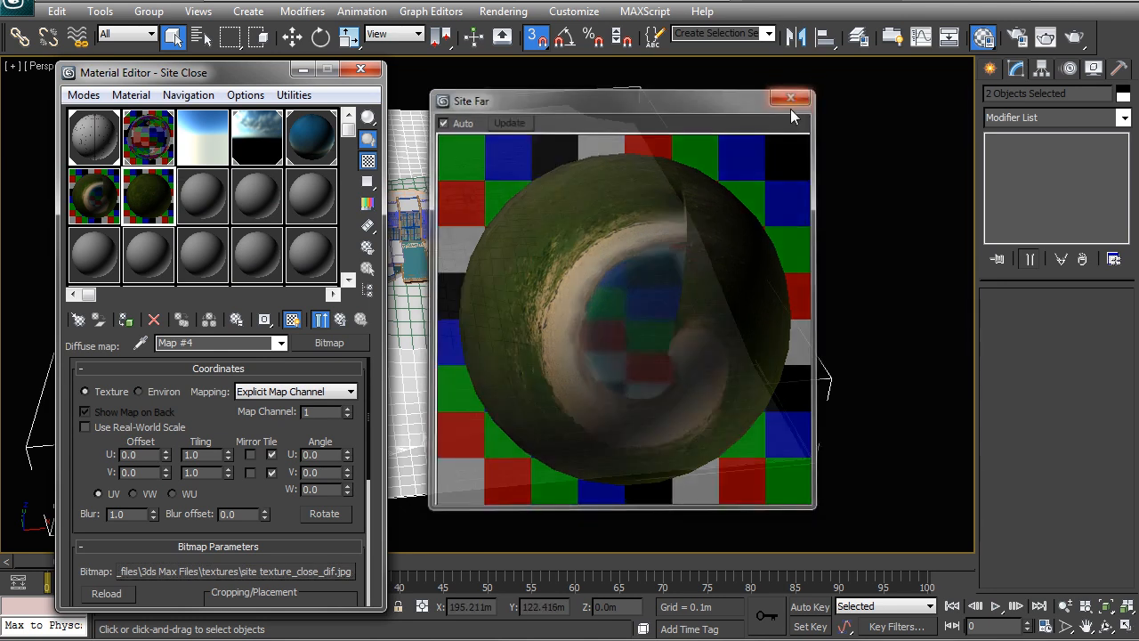
Close the enlarged sample preview and assign Site Far to the selected surrounding terrain and seabed meshes
{"action": "left_click", "coordinate": [794, 94]}
{"action": "left_click", "coordinate": [105, 203]}
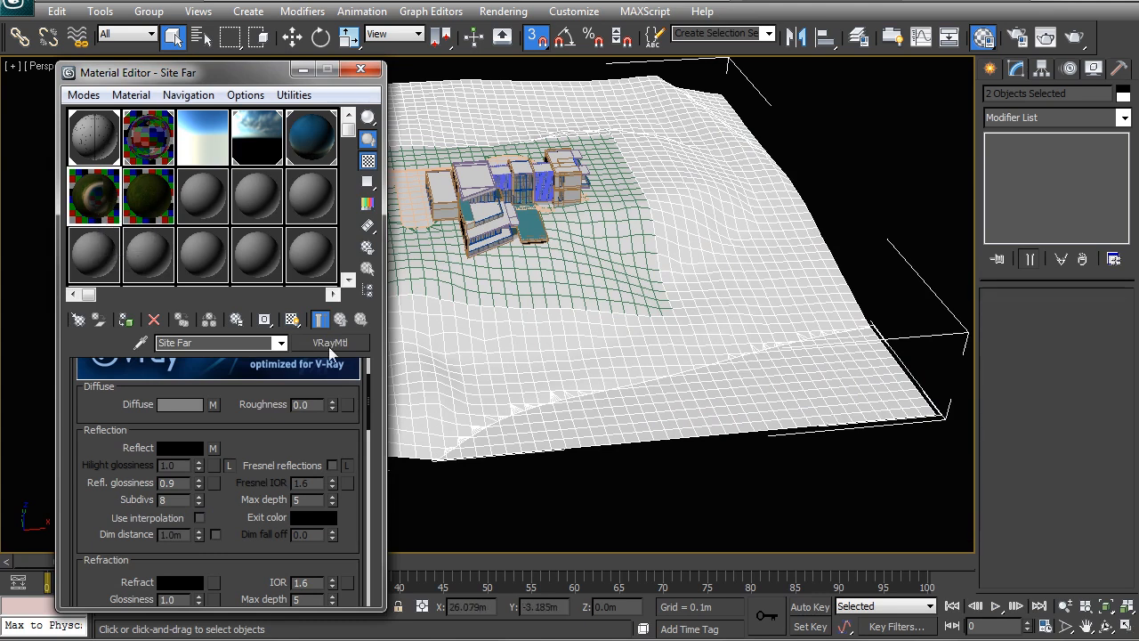
{"action": "left_click", "coordinate": [126, 319]}
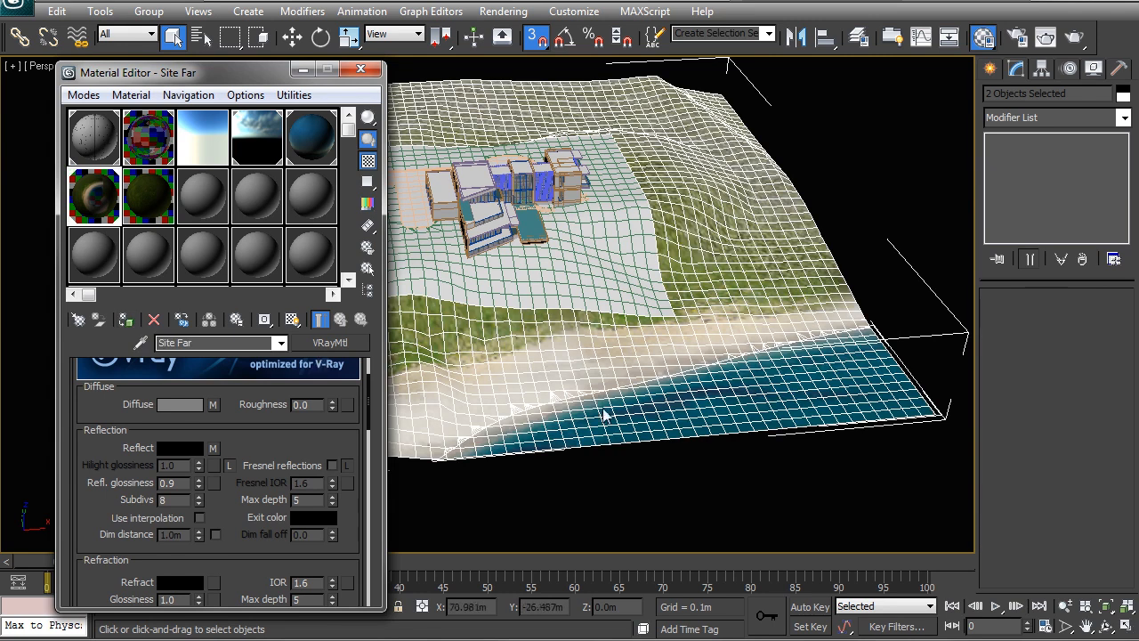
Assign the Site Close material to the inner terrain mesh around the house
{"action": "left_click", "coordinate": [601, 309]}
{"action": "middle_click_drag", "start_coordinate": [568, 308], "coordinate": [635, 294]}
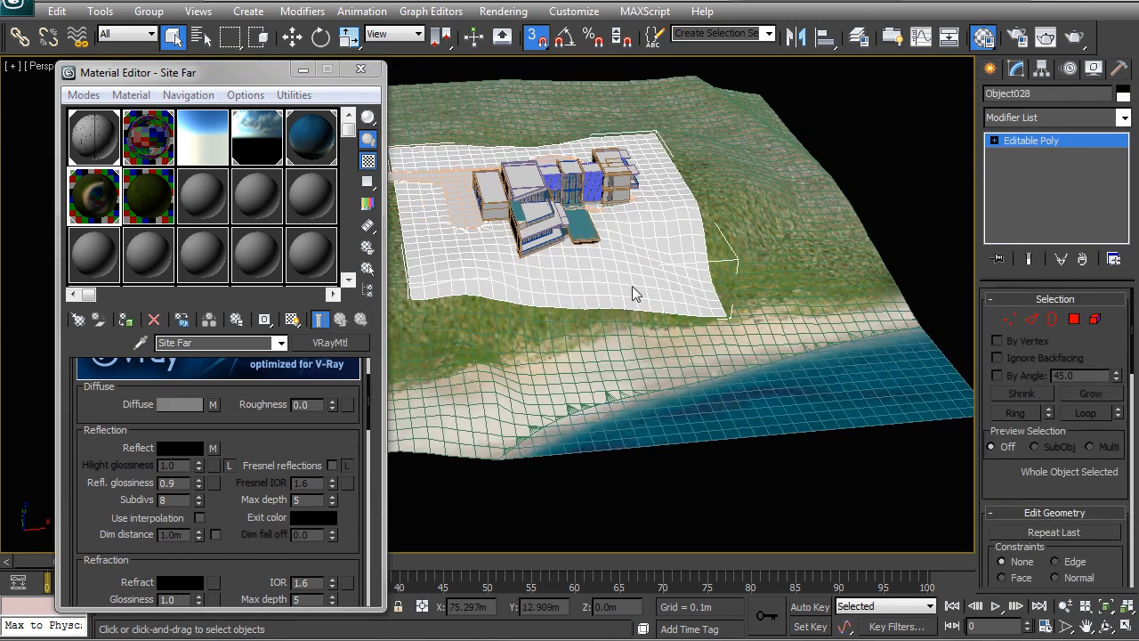
{"action": "left_click", "coordinate": [145, 198]}
{"action": "left_click", "coordinate": [127, 320]}
{"action": "left_click", "coordinate": [634, 465]}
{"action": "middle_click_drag", "start_coordinate": [648, 354], "coordinate": [643, 383], "text": "alt"}
Add a UVW Map modifier to the inner terrain mesh and fit its mapping to the mesh extents
{"action": "left_click", "coordinate": [638, 291]}
{"action": "middle_click_drag", "start_coordinate": [637, 291], "coordinate": [624, 348], "text": "alt"}
{"action": "scroll", "coordinate": [603, 332], "scroll_direction": "up", "scroll_amount": 5}
{"action": "scroll", "coordinate": [560, 333], "scroll_direction": "down", "scroll_amount": 5}
{"action": "scroll", "coordinate": [625, 347], "scroll_direction": "up", "scroll_amount": 3}
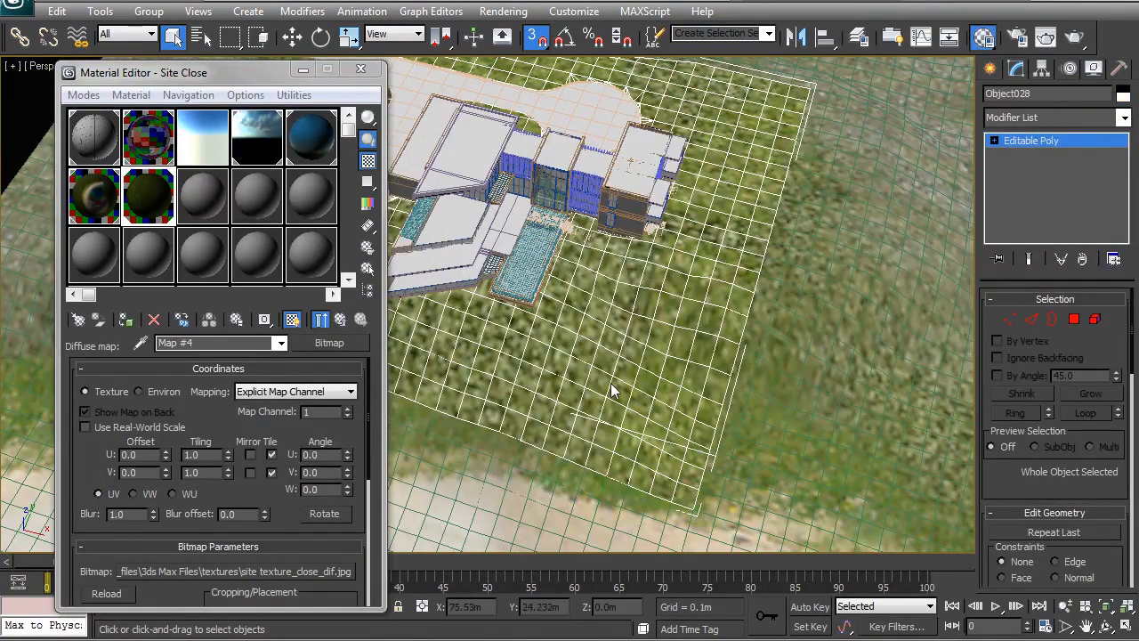
{"action": "left_click", "coordinate": [1059, 117]}
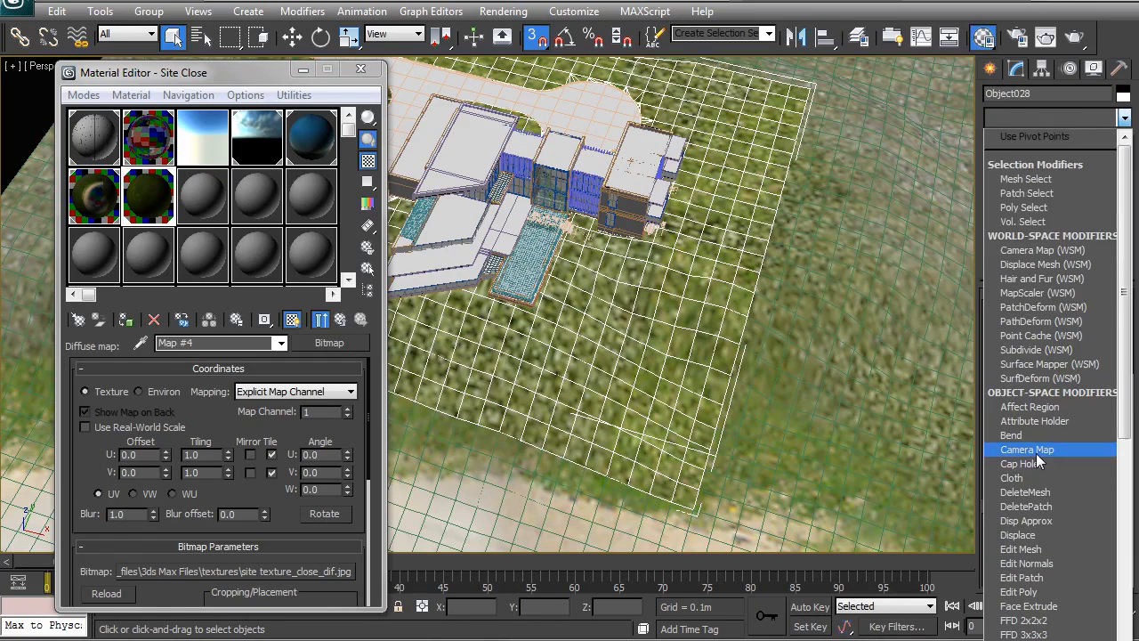
{"action": "scroll", "coordinate": [1036, 453], "scroll_direction": "down", "scroll_amount": 15}
{"action": "left_click", "coordinate": [1036, 453]}
{"action": "middle_click_drag", "start_coordinate": [681, 345], "coordinate": [527, 201], "text": "alt"}
{"action": "scroll", "coordinate": [1016, 340], "scroll_direction": "down", "scroll_amount": 10}
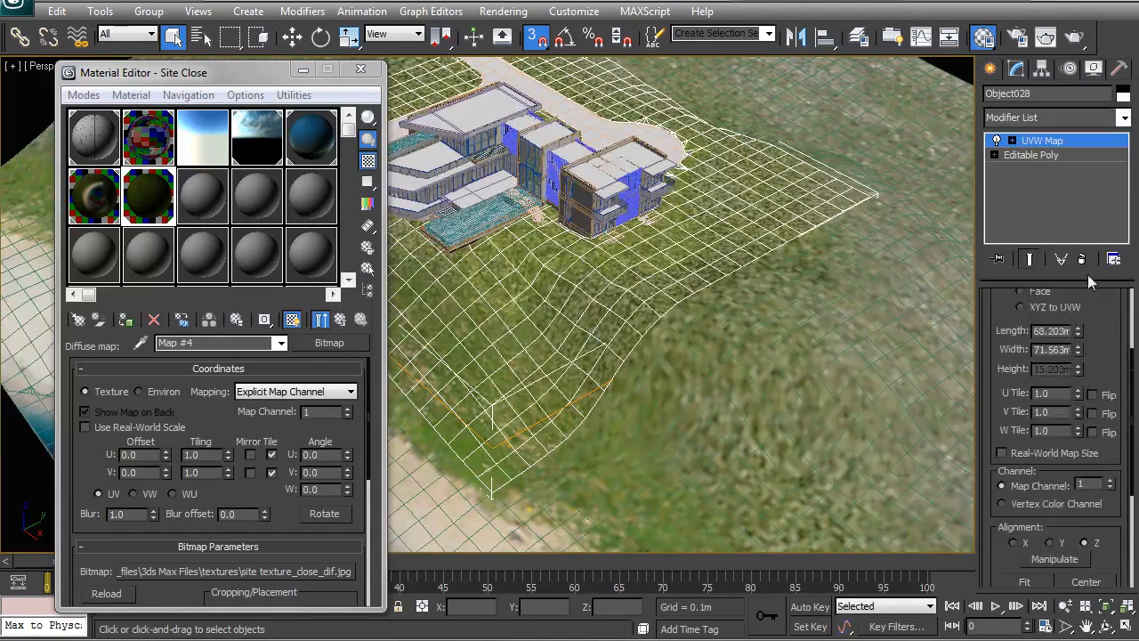
{"action": "left_click", "coordinate": [1019, 451]}
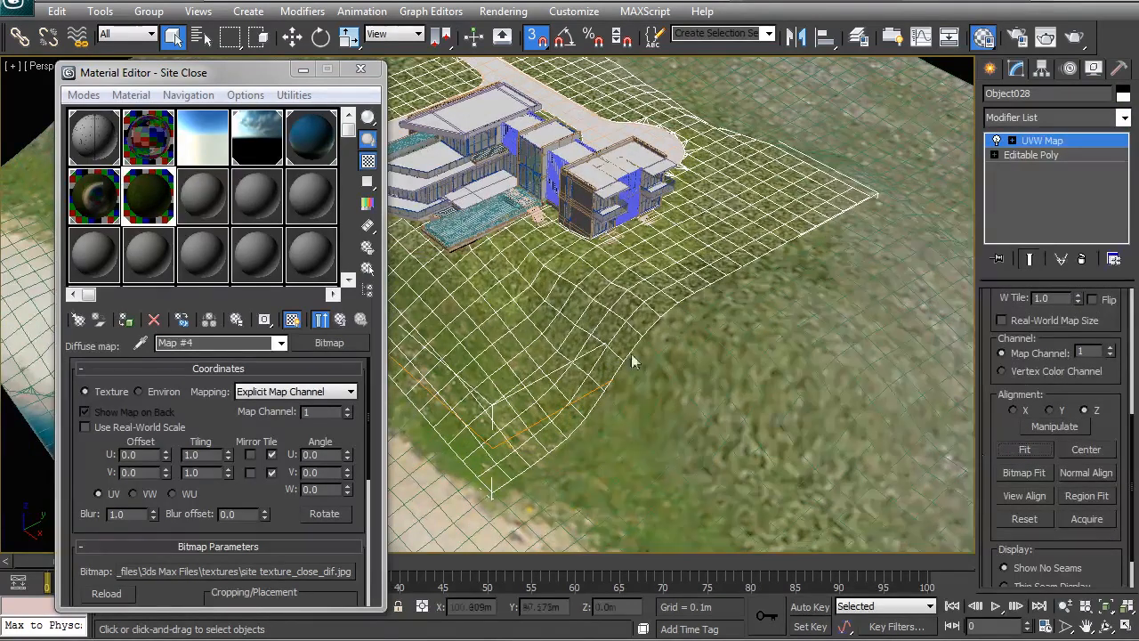
Hide the mesh edges and examine in the top view how the close texture meets the surrounding terrain
{"action": "key", "text": "t"}
{"action": "middle_click_drag", "start_coordinate": [692, 342], "coordinate": [803, 278]}
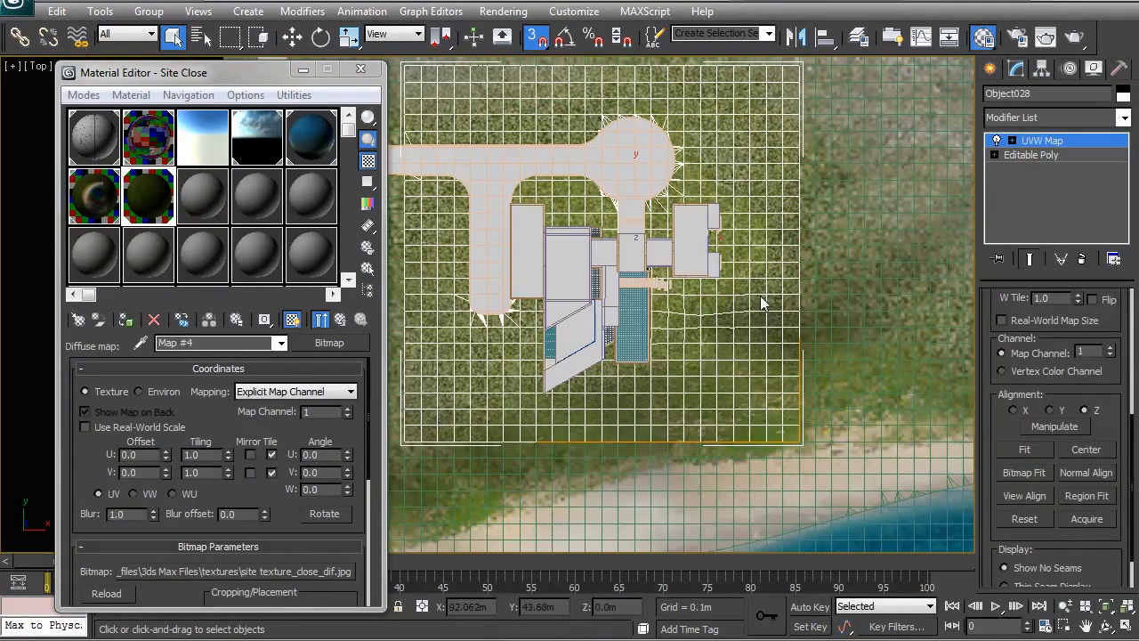
{"action": "key", "text": "F4"}
{"action": "middle_click_drag", "start_coordinate": [705, 329], "coordinate": [722, 342]}
{"action": "scroll", "coordinate": [689, 330], "scroll_direction": "down", "scroll_amount": 2}
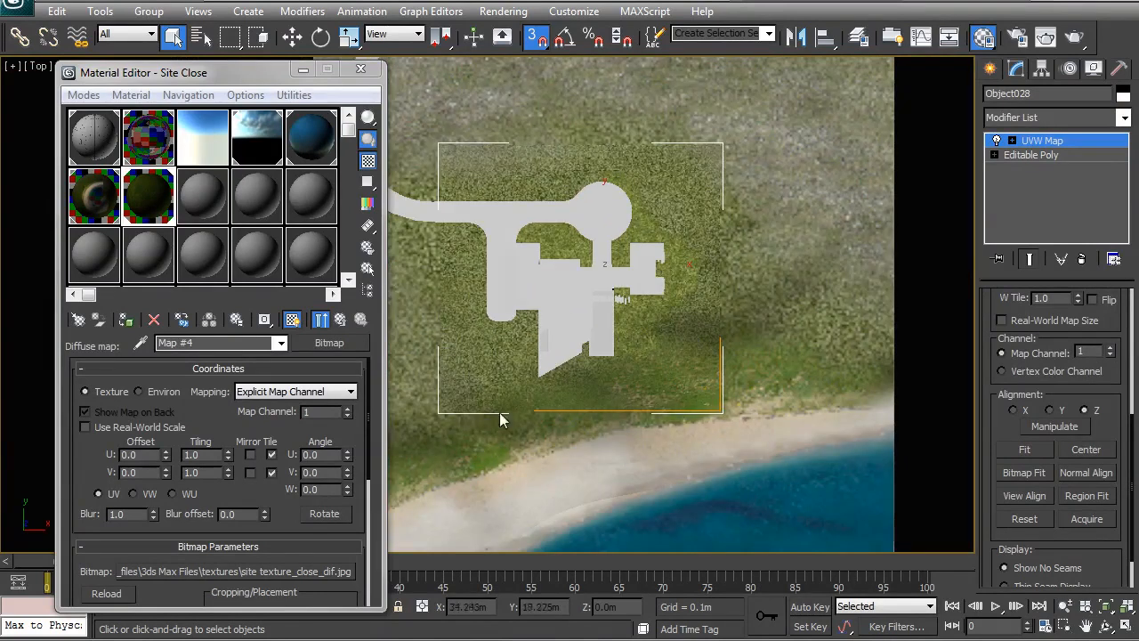
{"action": "middle_click_drag", "start_coordinate": [605, 296], "coordinate": [646, 297]}
{"action": "scroll", "coordinate": [645, 298], "scroll_direction": "up", "scroll_amount": 4}
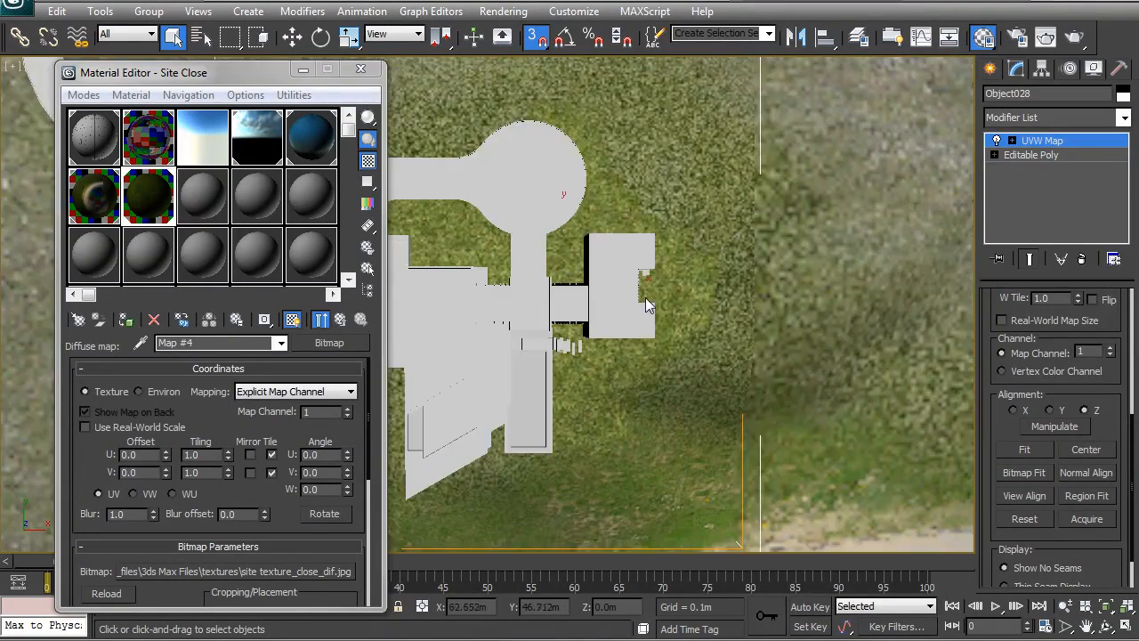
Close the Material Editor and examine the blend between the inner and surrounding terrain in perspective
{"action": "key", "text": "p"}
{"action": "left_click", "coordinate": [367, 70]}
{"action": "scroll", "coordinate": [539, 290], "scroll_direction": "down", "scroll_amount": 3}
{"action": "middle_click_drag", "start_coordinate": [539, 292], "coordinate": [530, 257]}
{"action": "scroll", "coordinate": [663, 301], "scroll_direction": "up", "scroll_amount": 3}
{"action": "middle_click_drag", "start_coordinate": [663, 301], "coordinate": [734, 203], "text": "alt"}
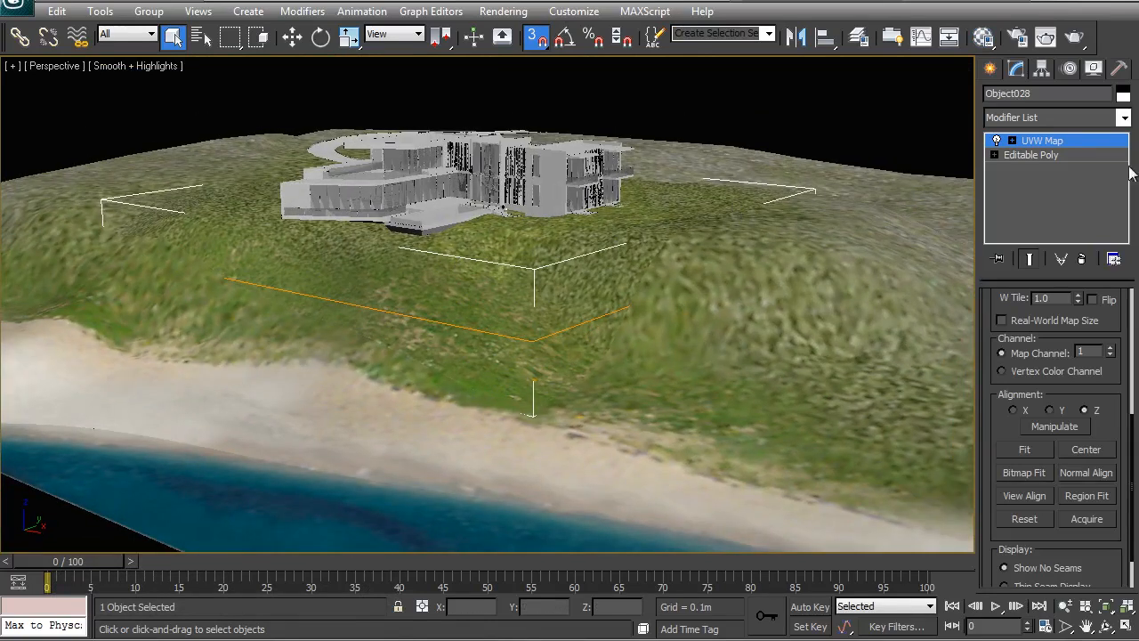